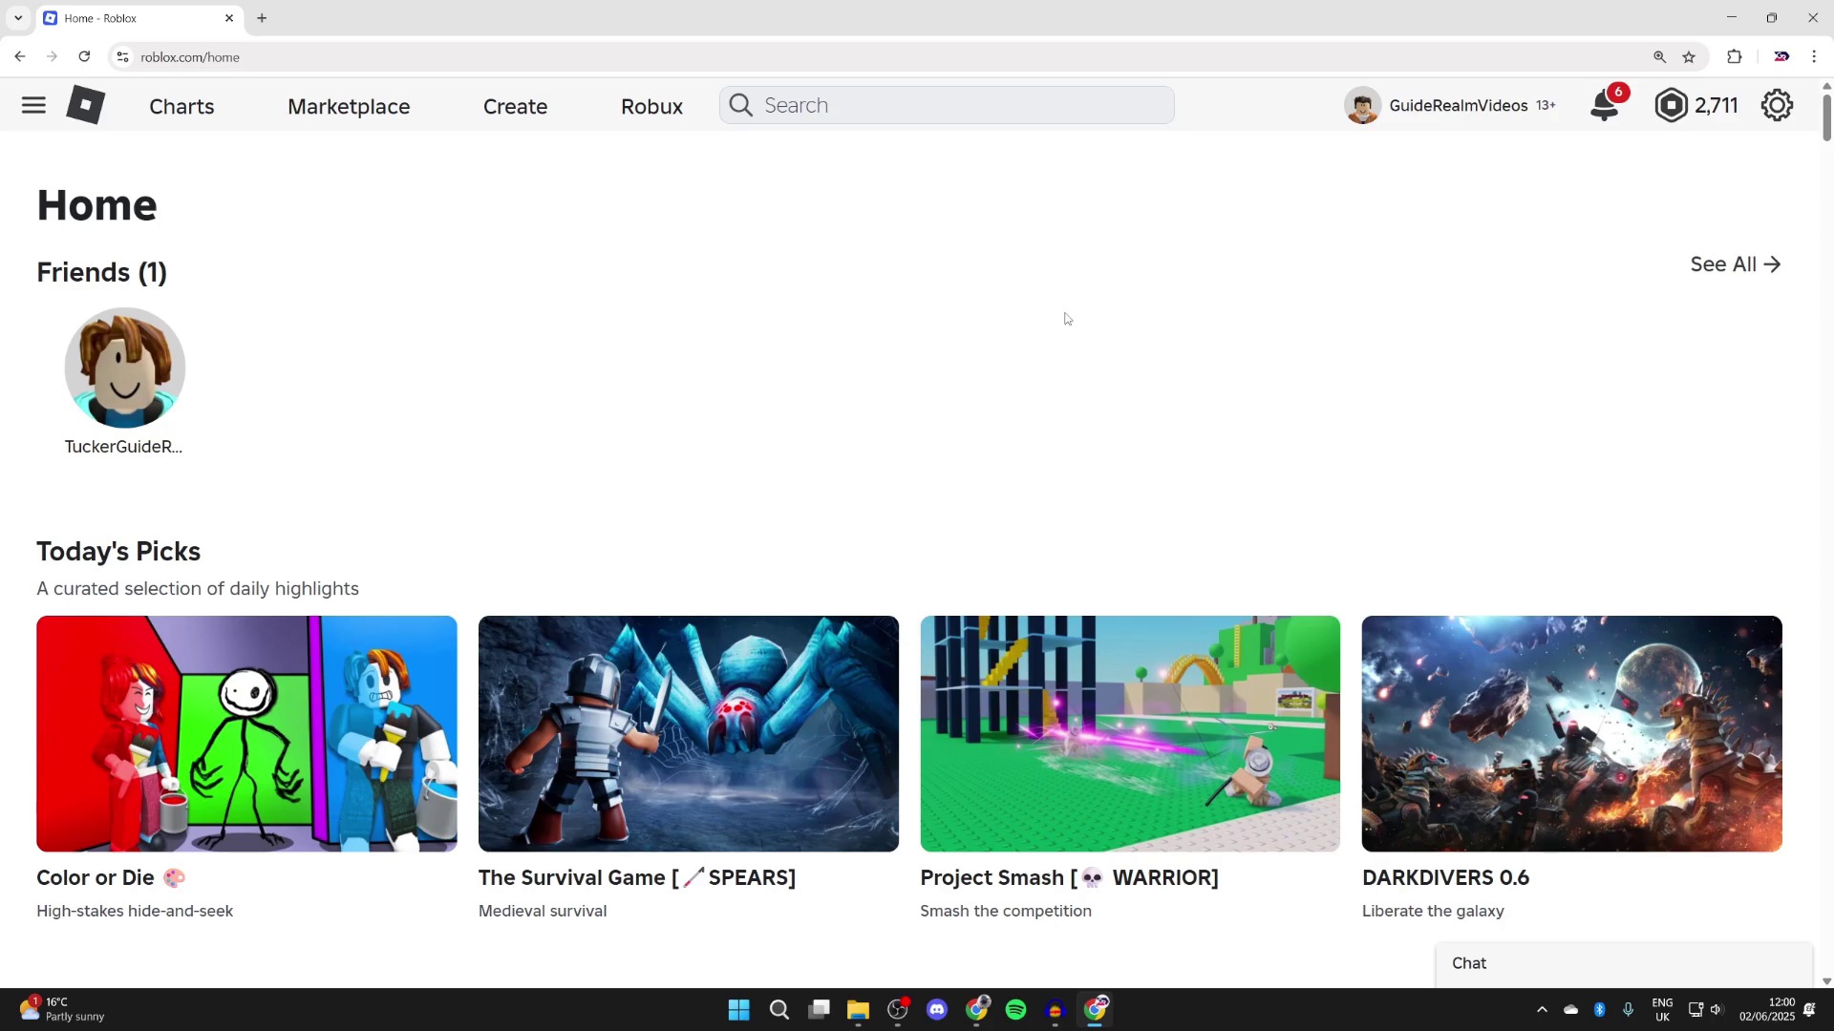
Search Google for 'roblox shirt template' and open the Classic clothing documentation page.
click(262, 18)
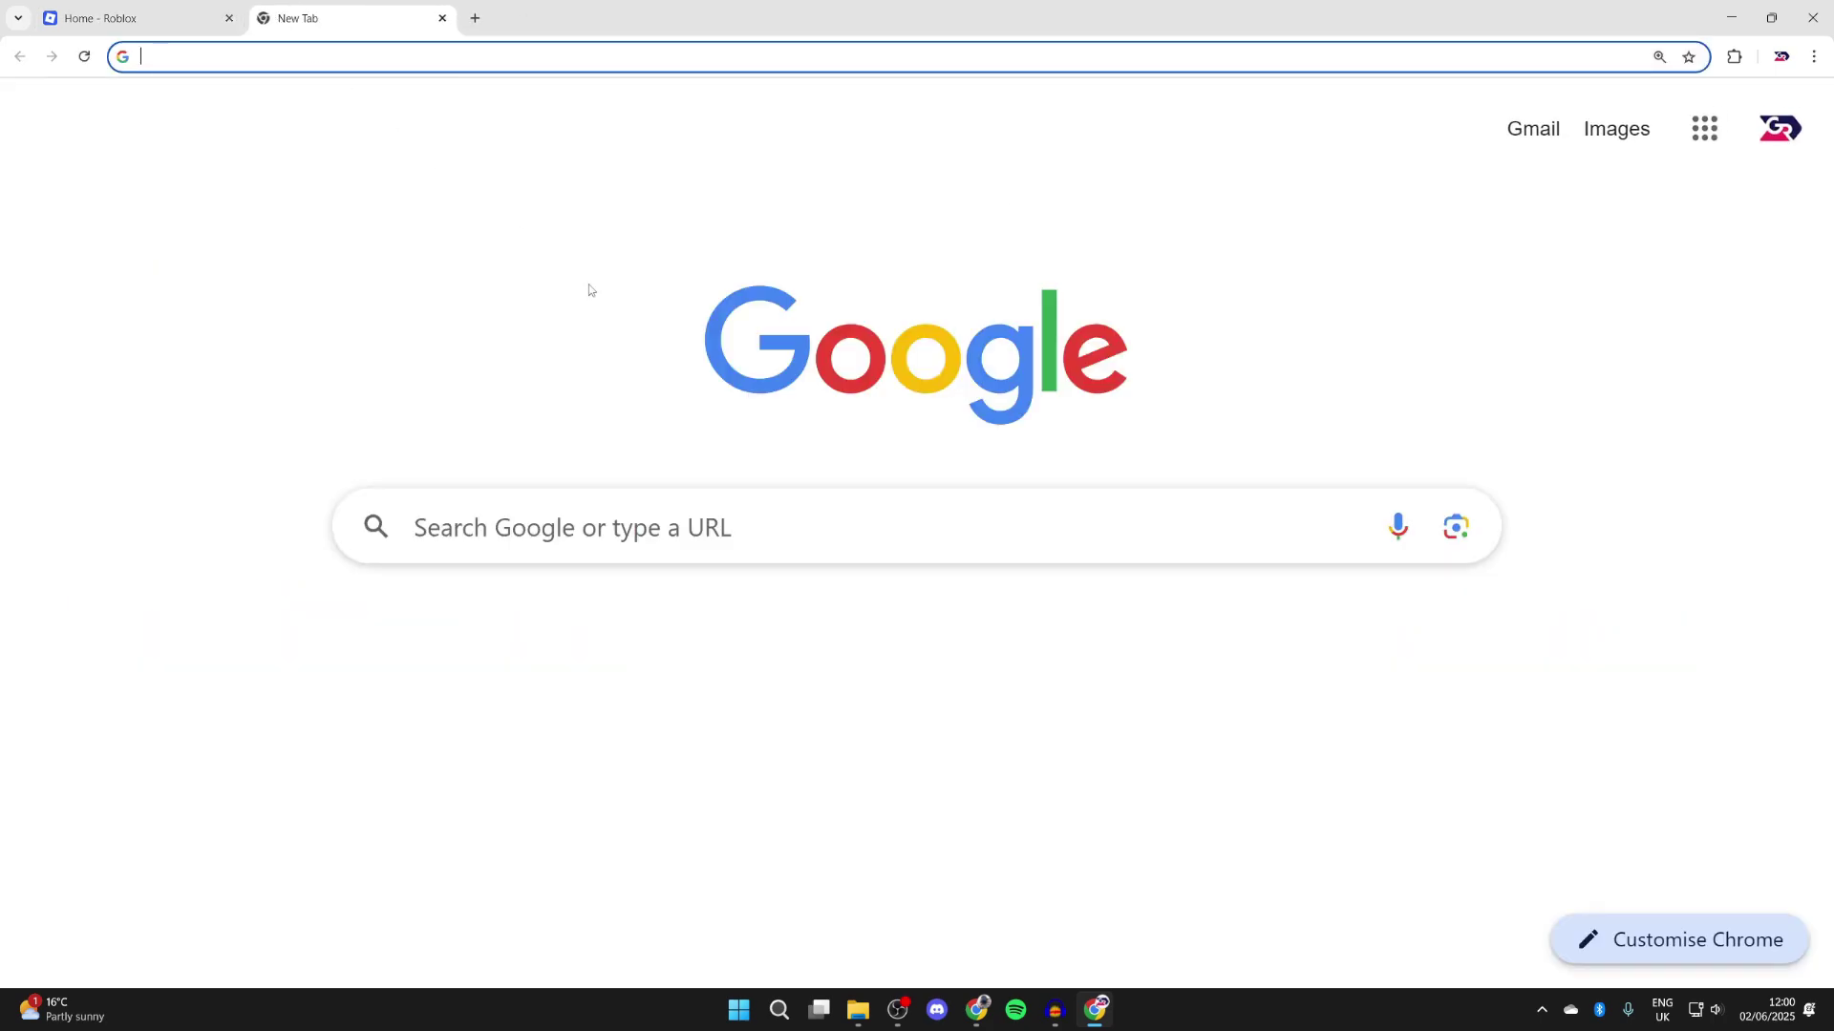
click(607, 520)
click(604, 527)
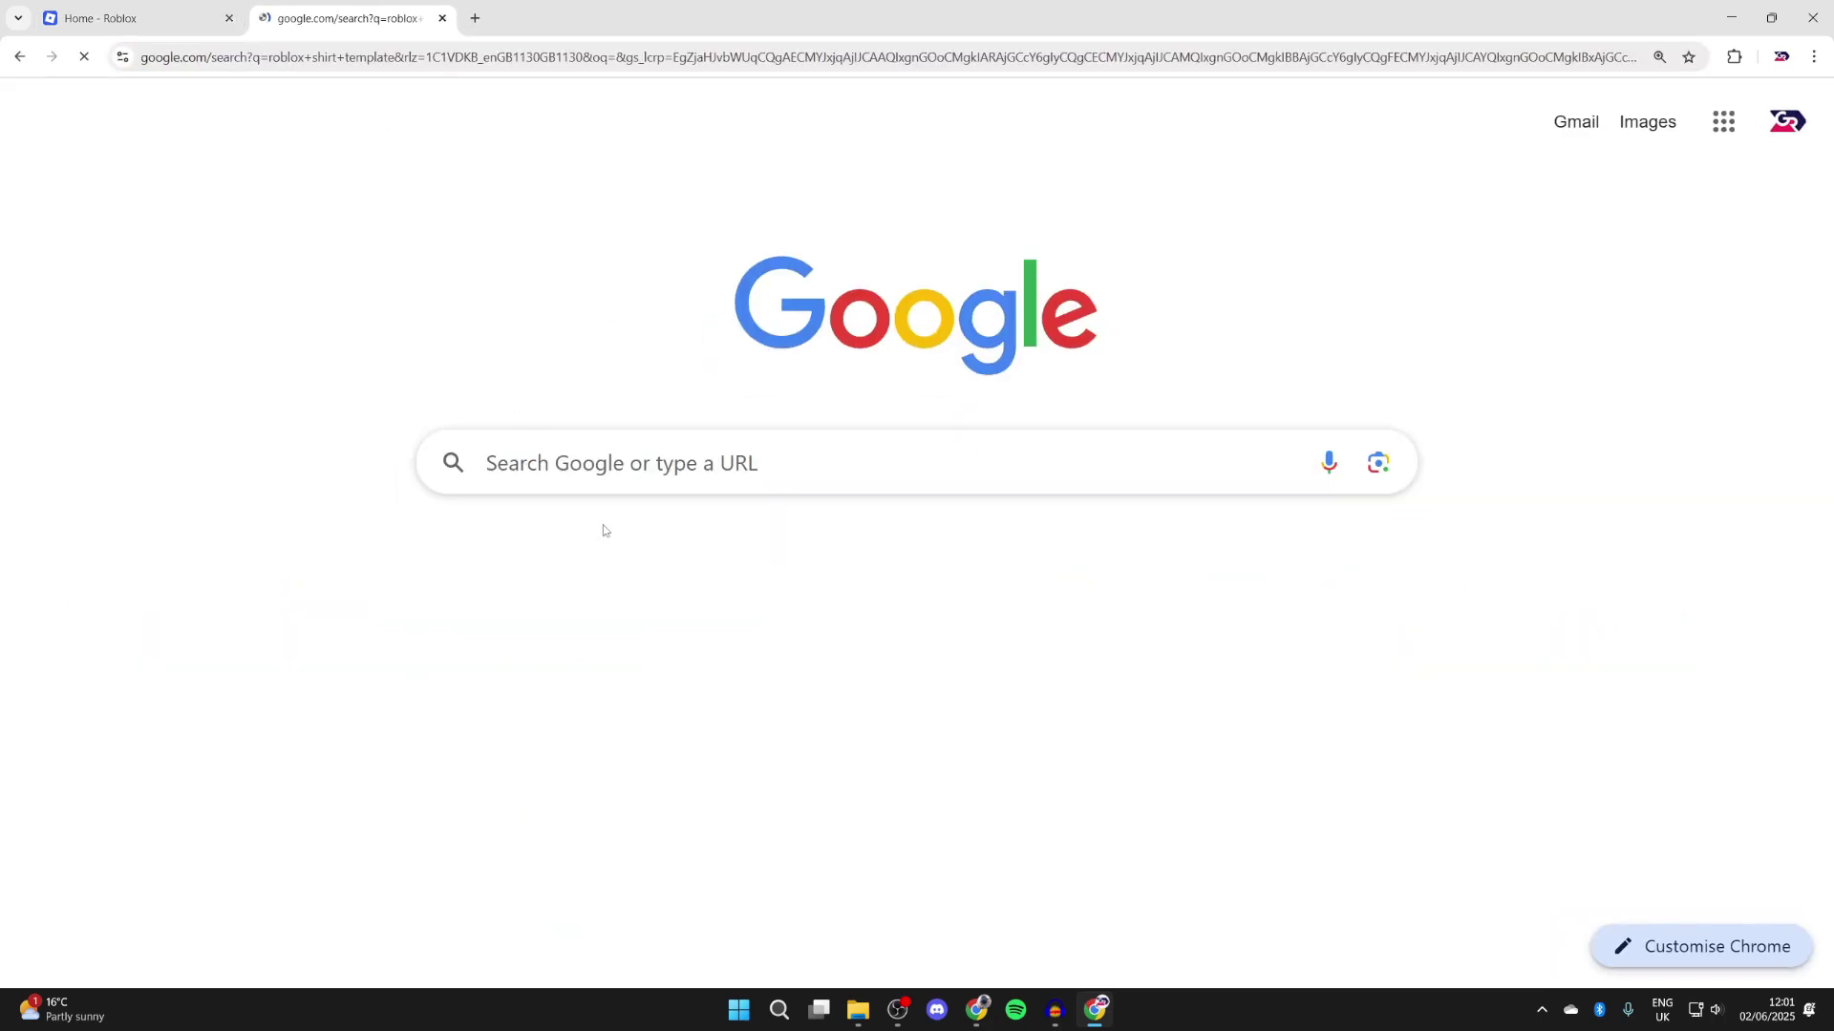
click(413, 349)
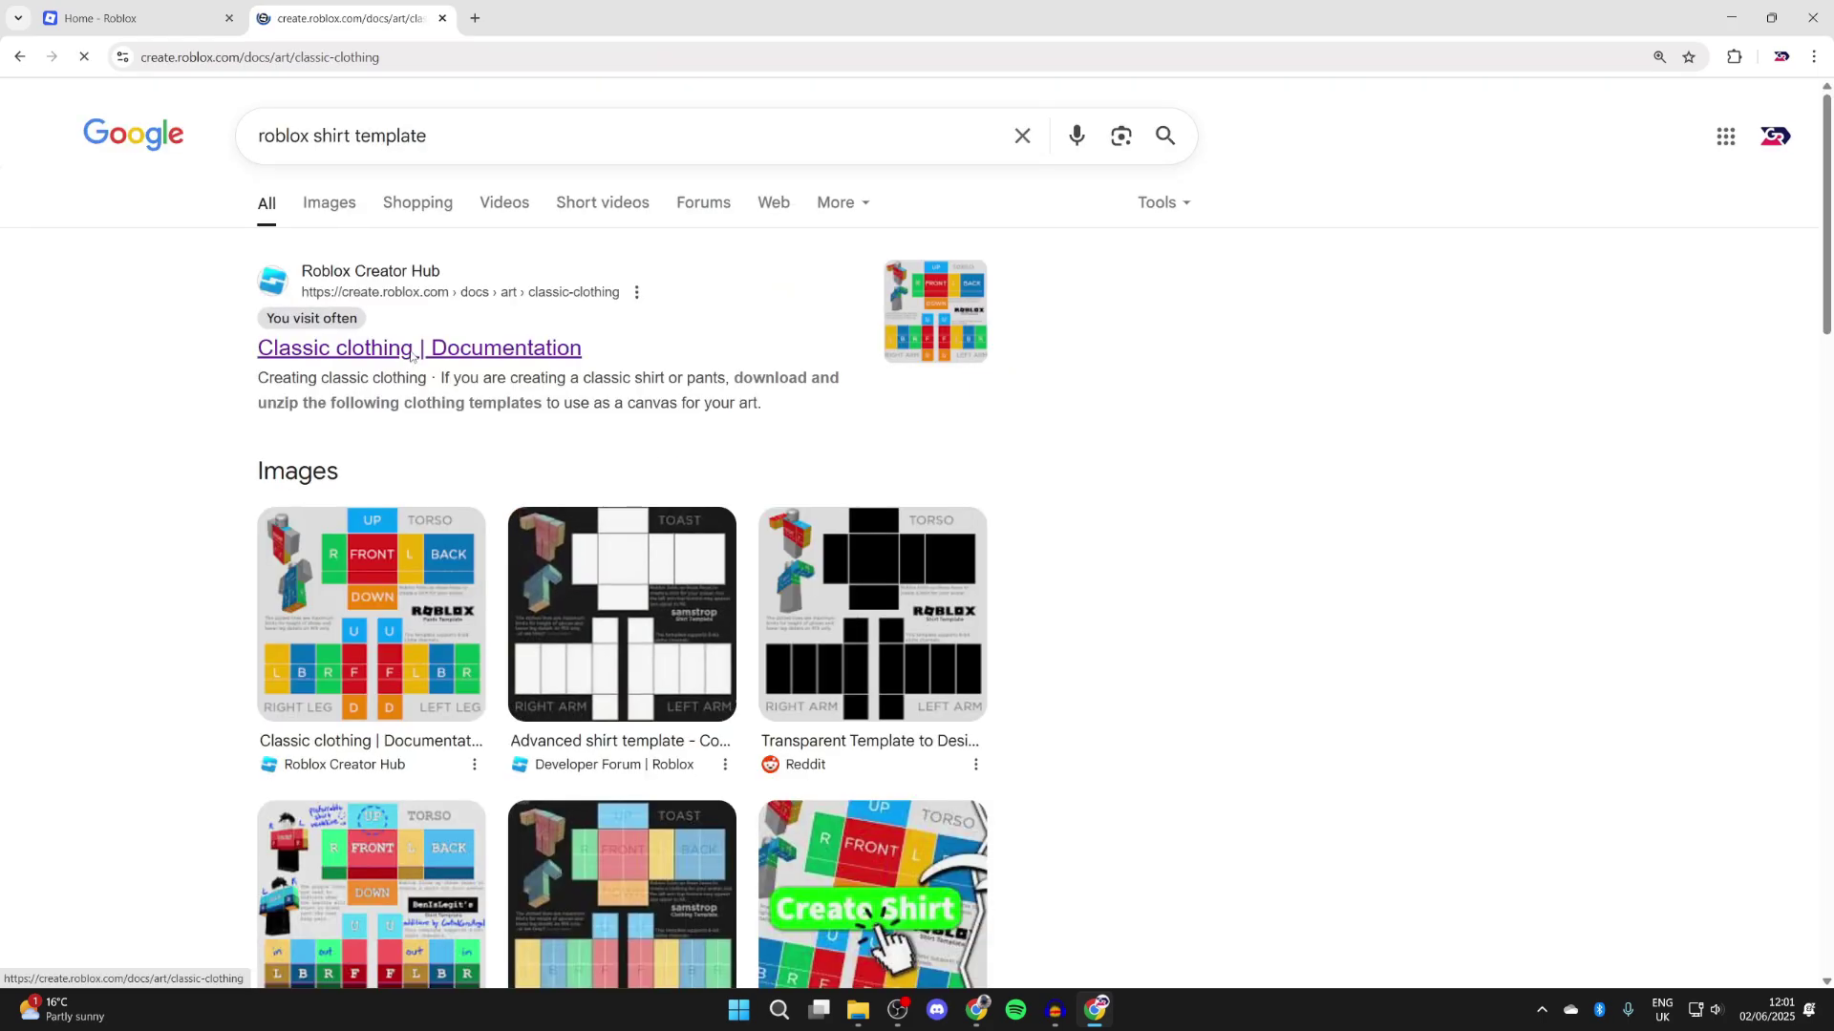
scroll(564, 359, down, 15)
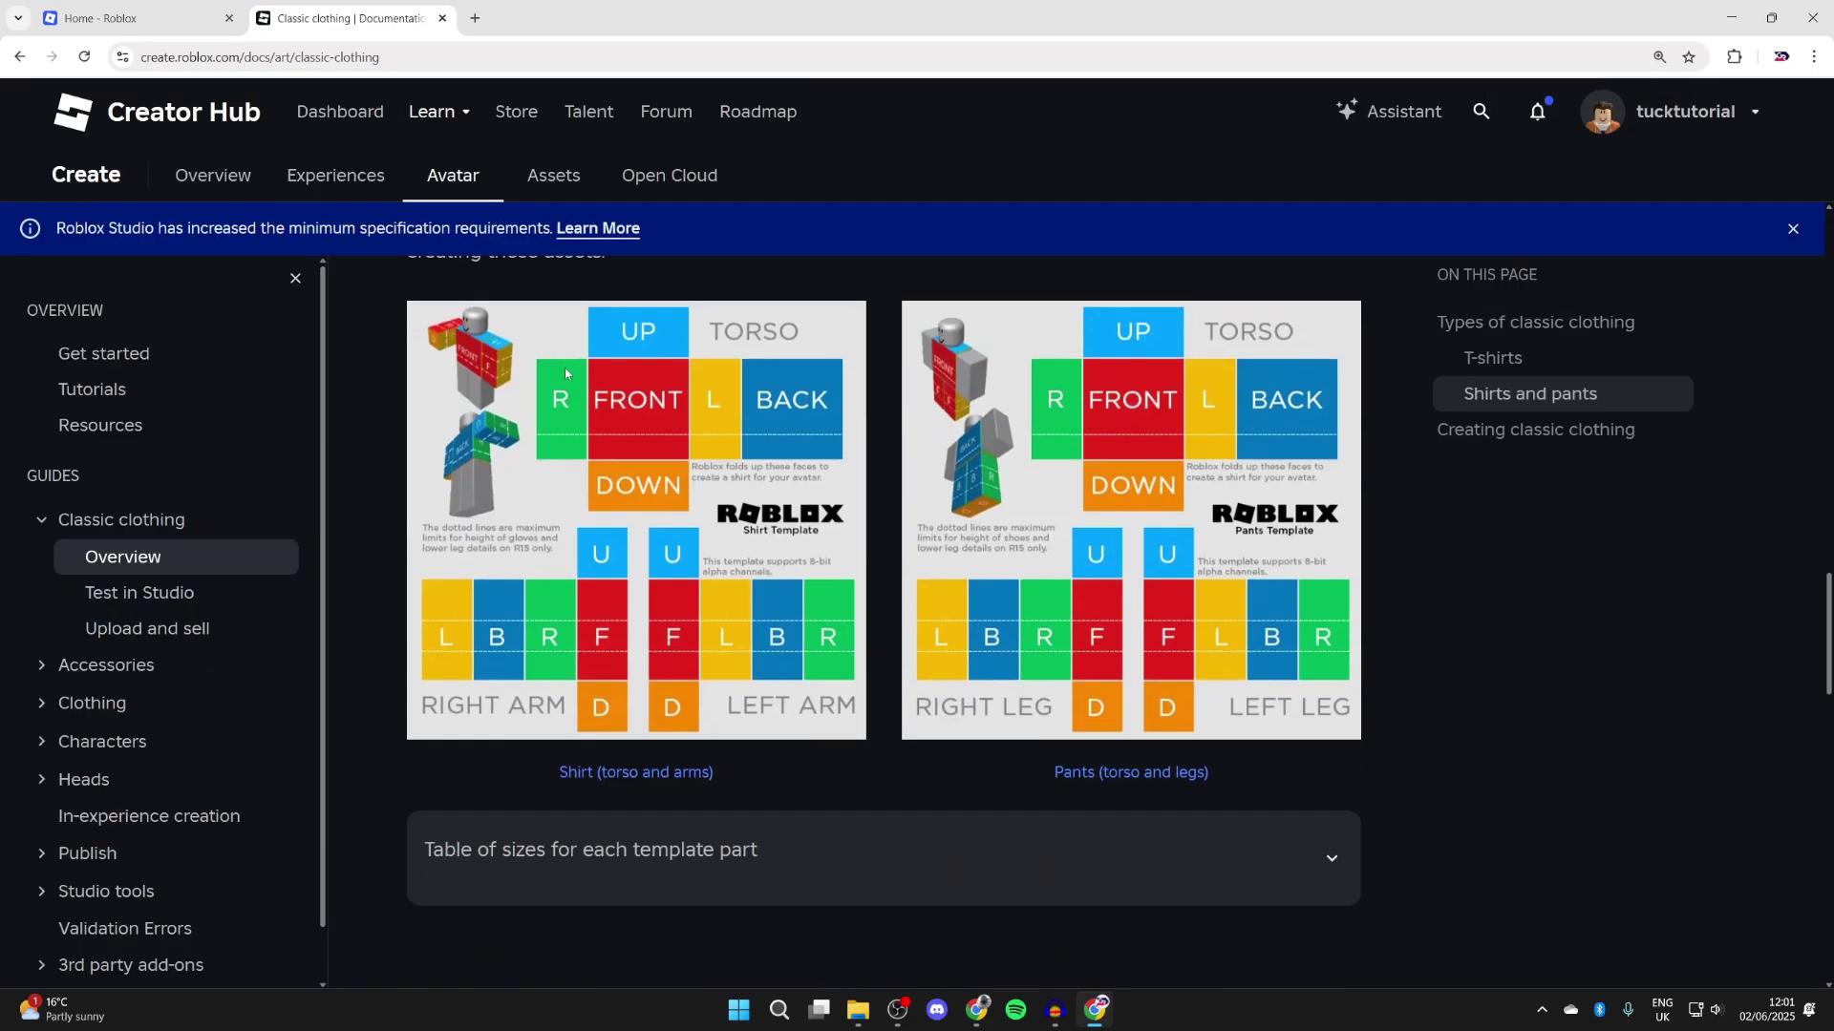
scroll(566, 373, up, 1)
Save the shirt template image into Downloads.
right_click(649, 555)
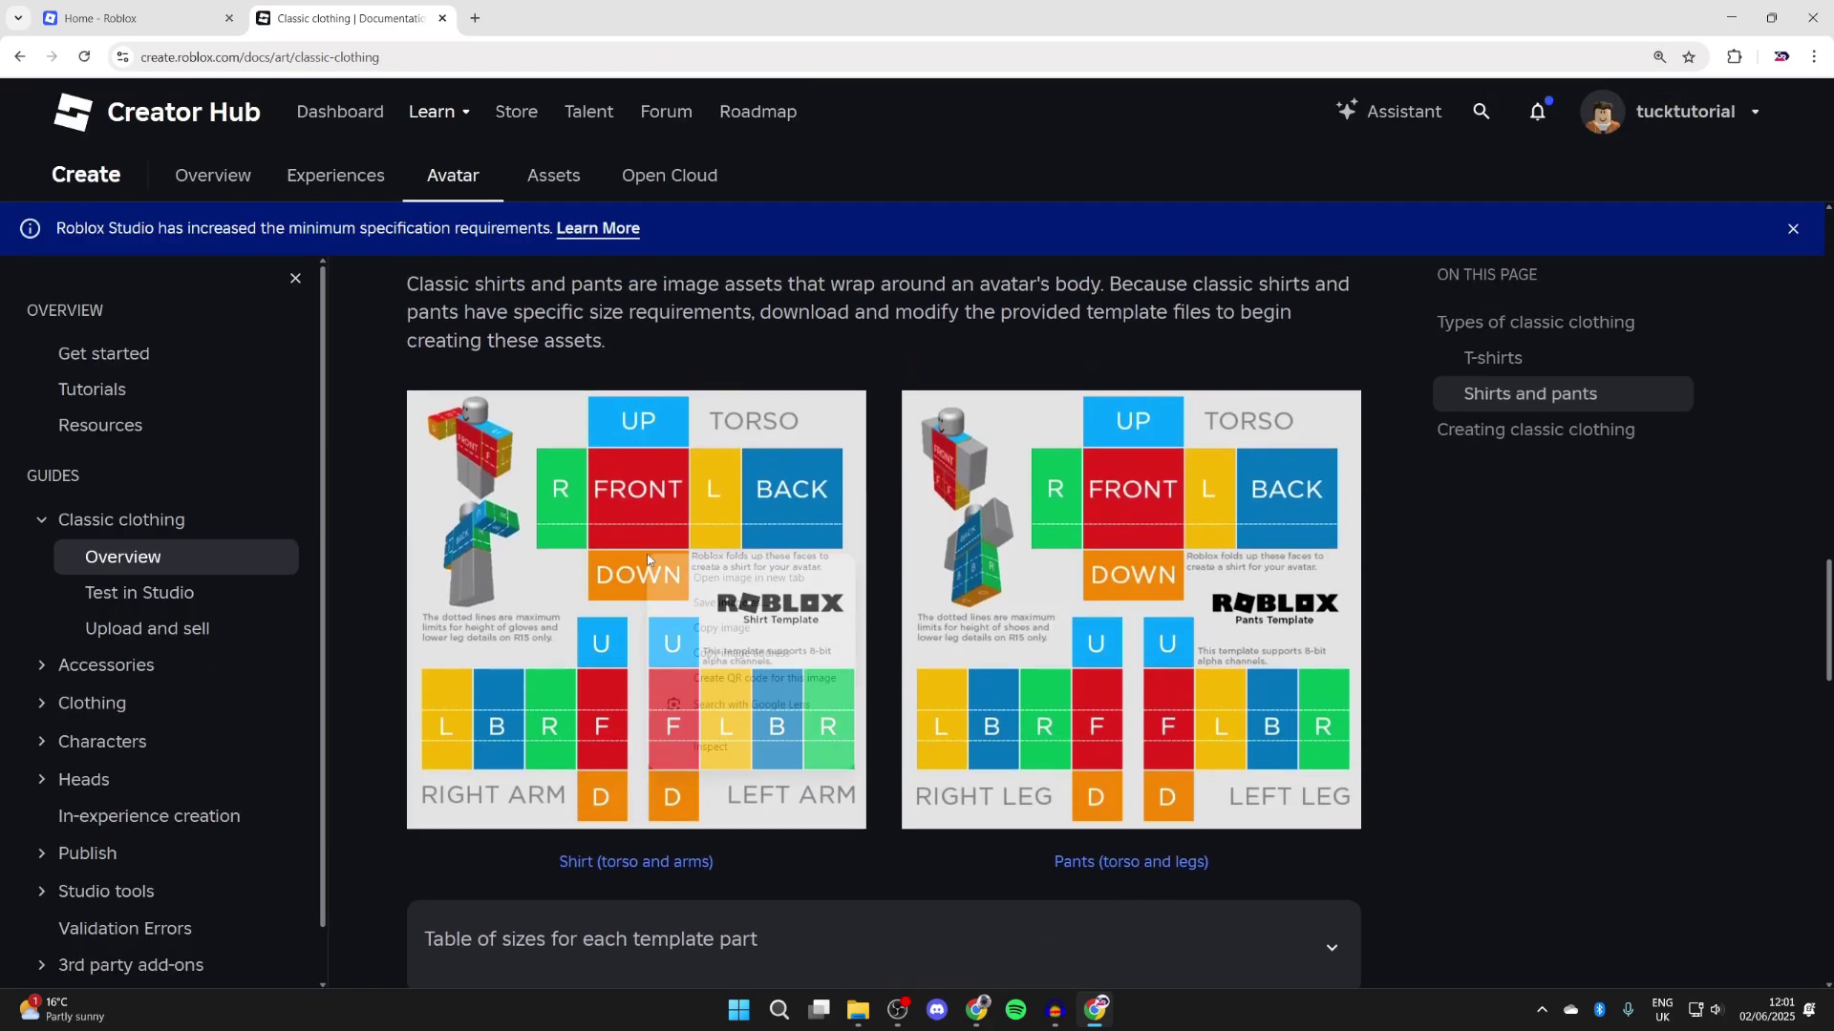
click(712, 602)
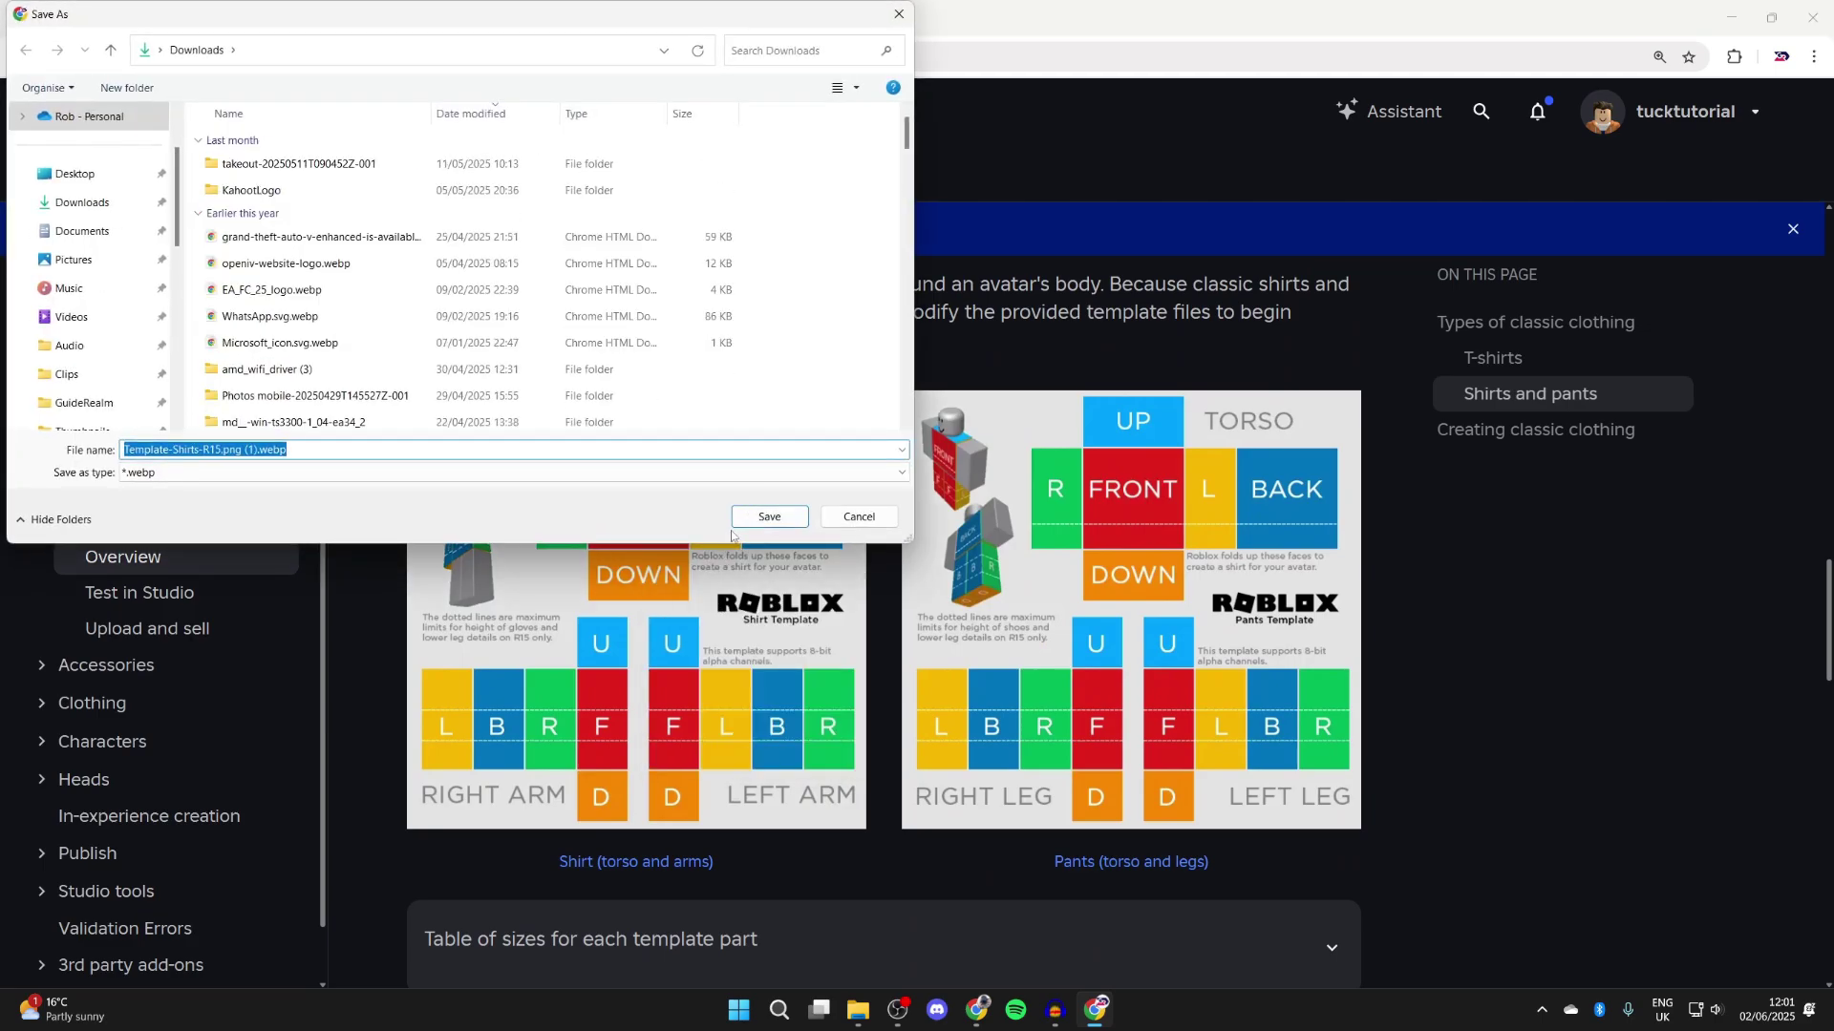
click(749, 517)
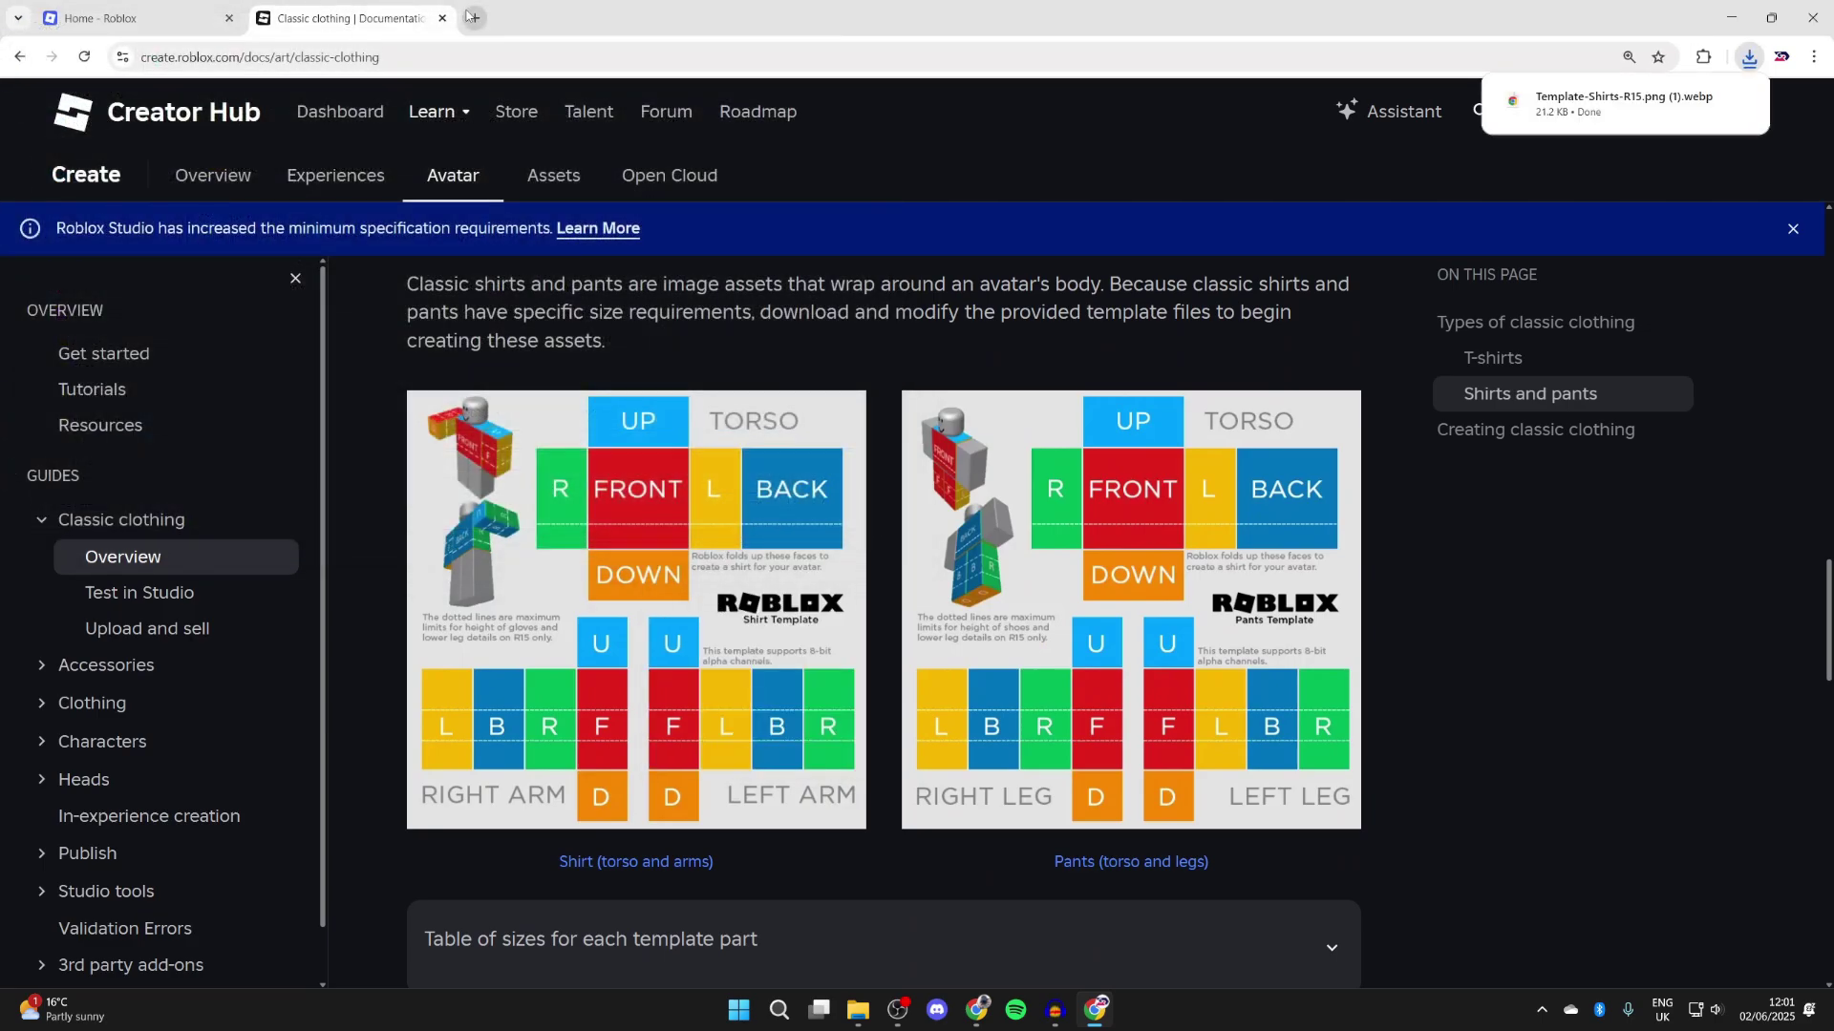
click(473, 18)
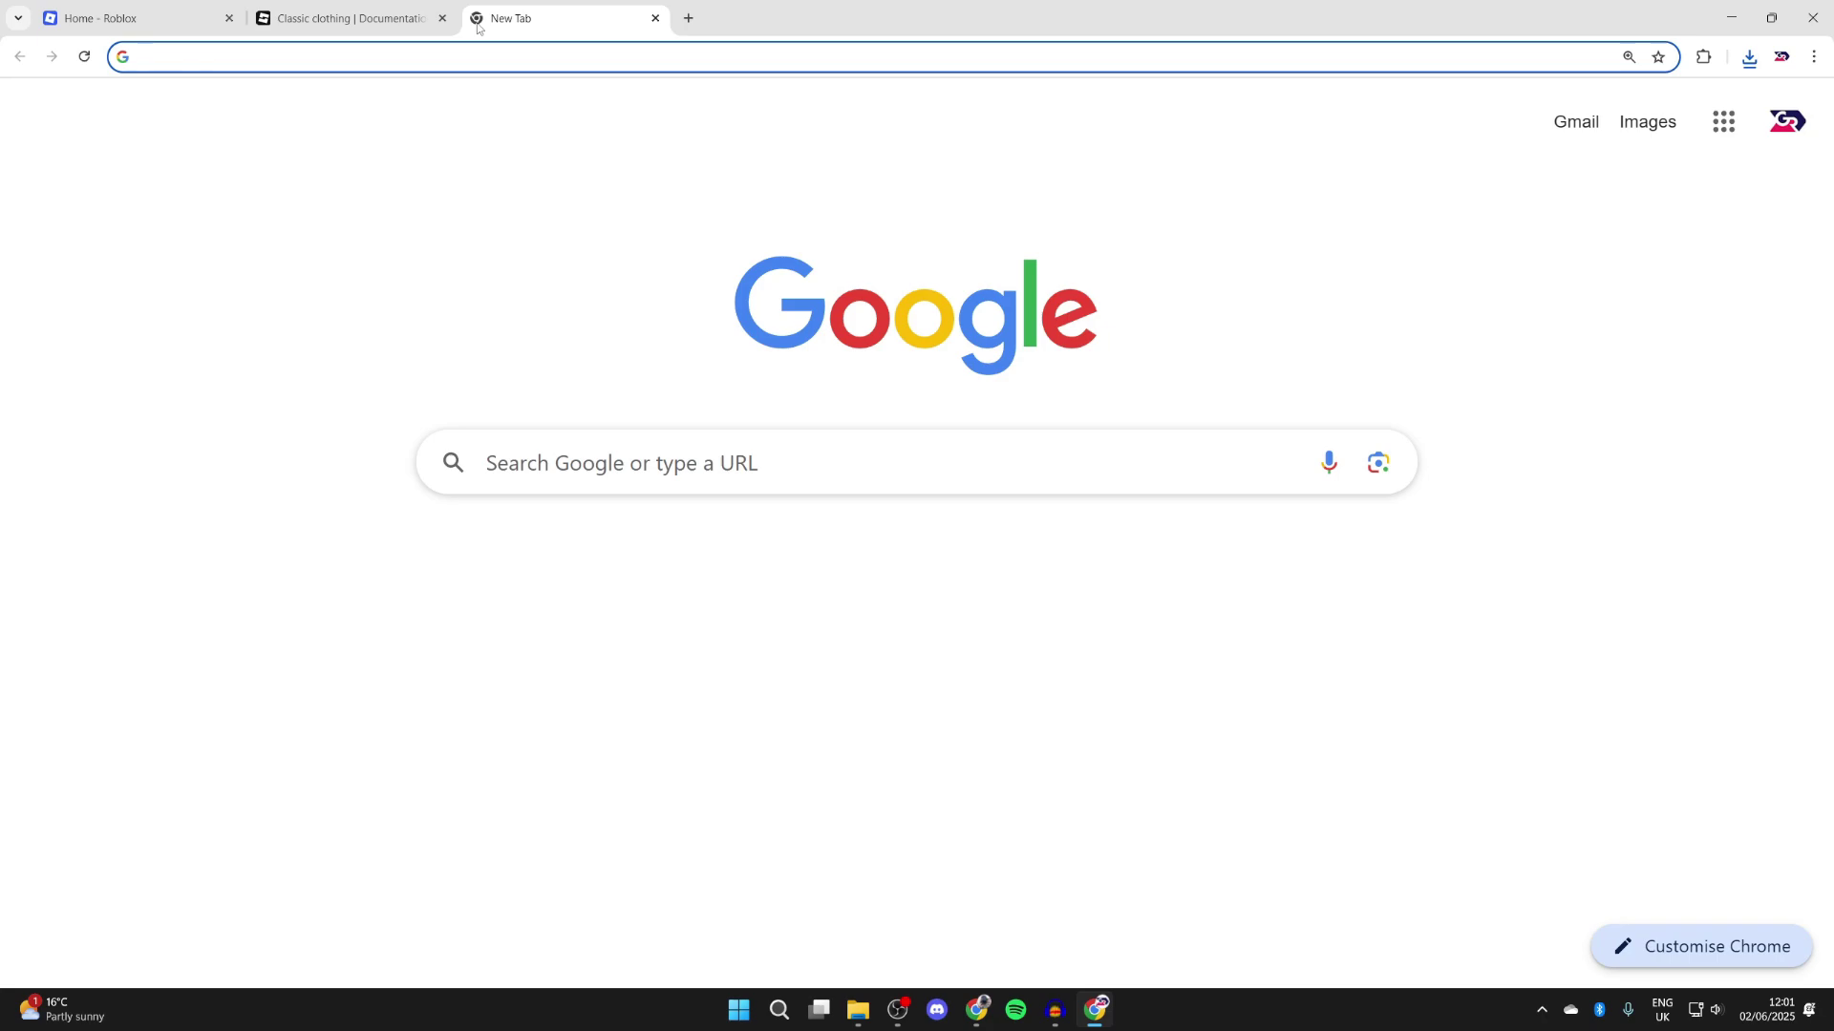
Search for 'photopea' and launch the Photopea editor from photopea.com.
text(photopea)
key(Return)
click(433, 331)
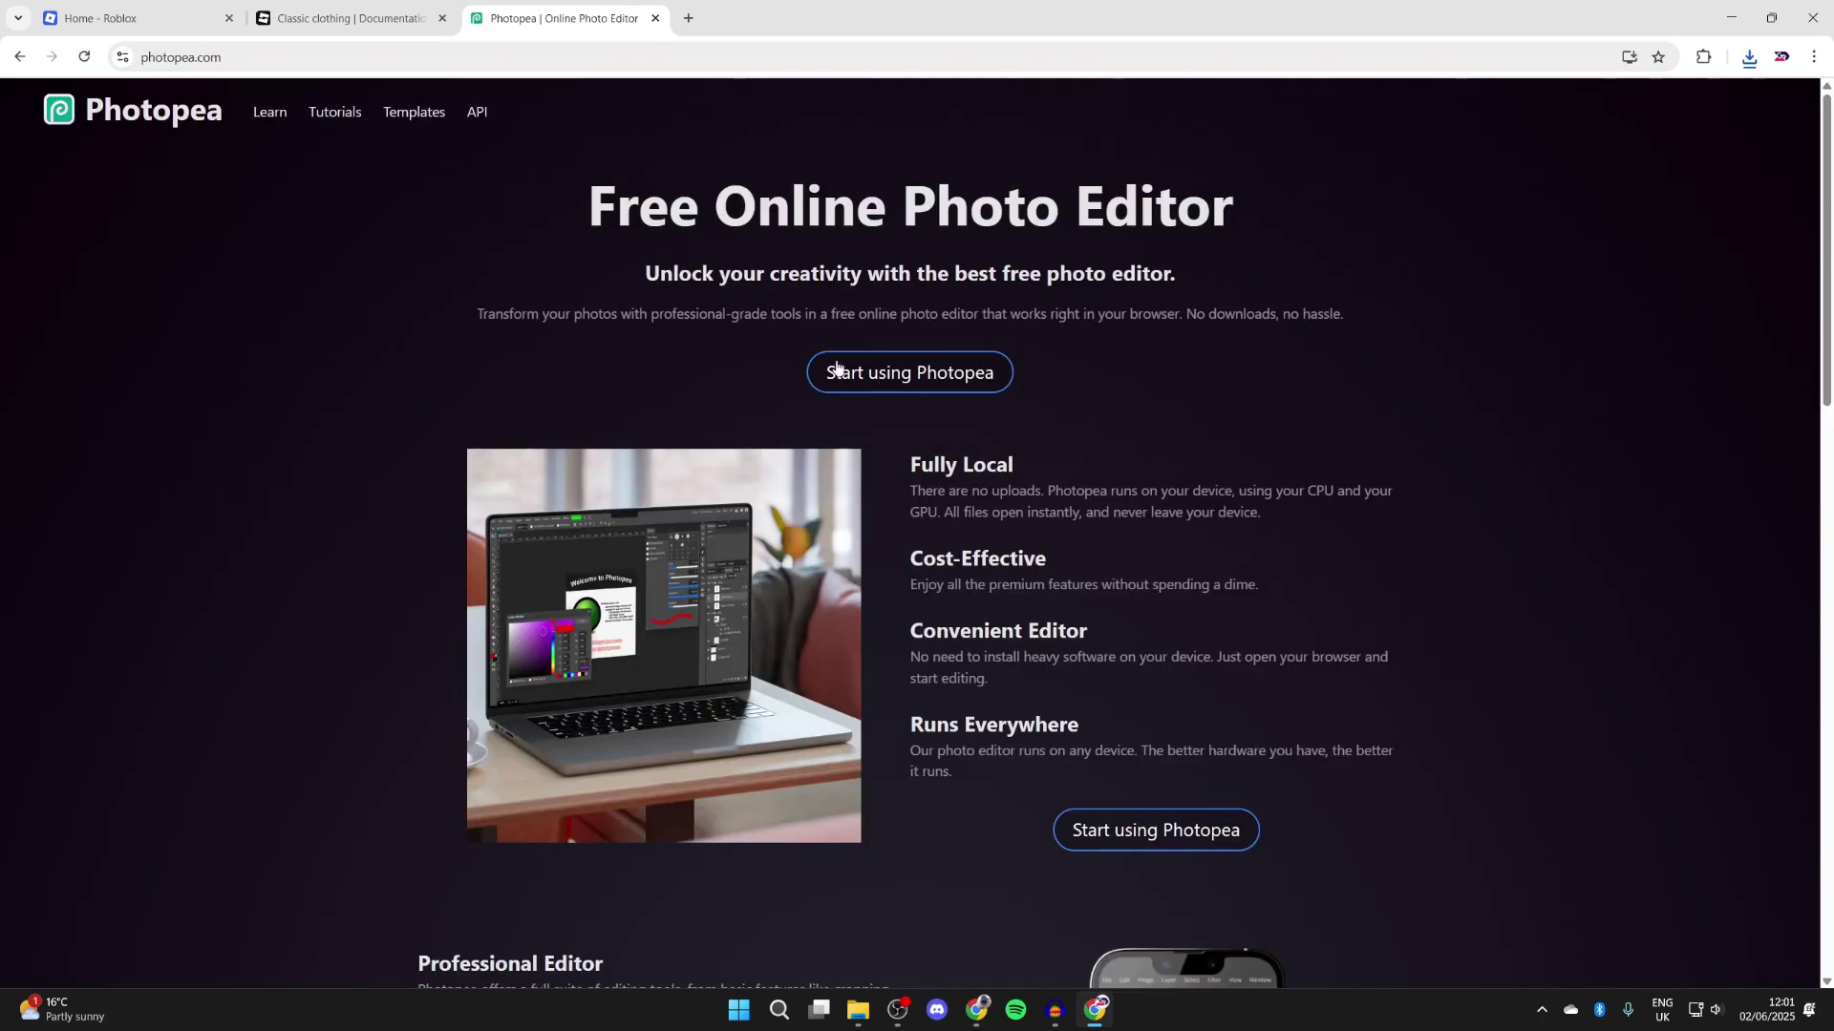
click(839, 372)
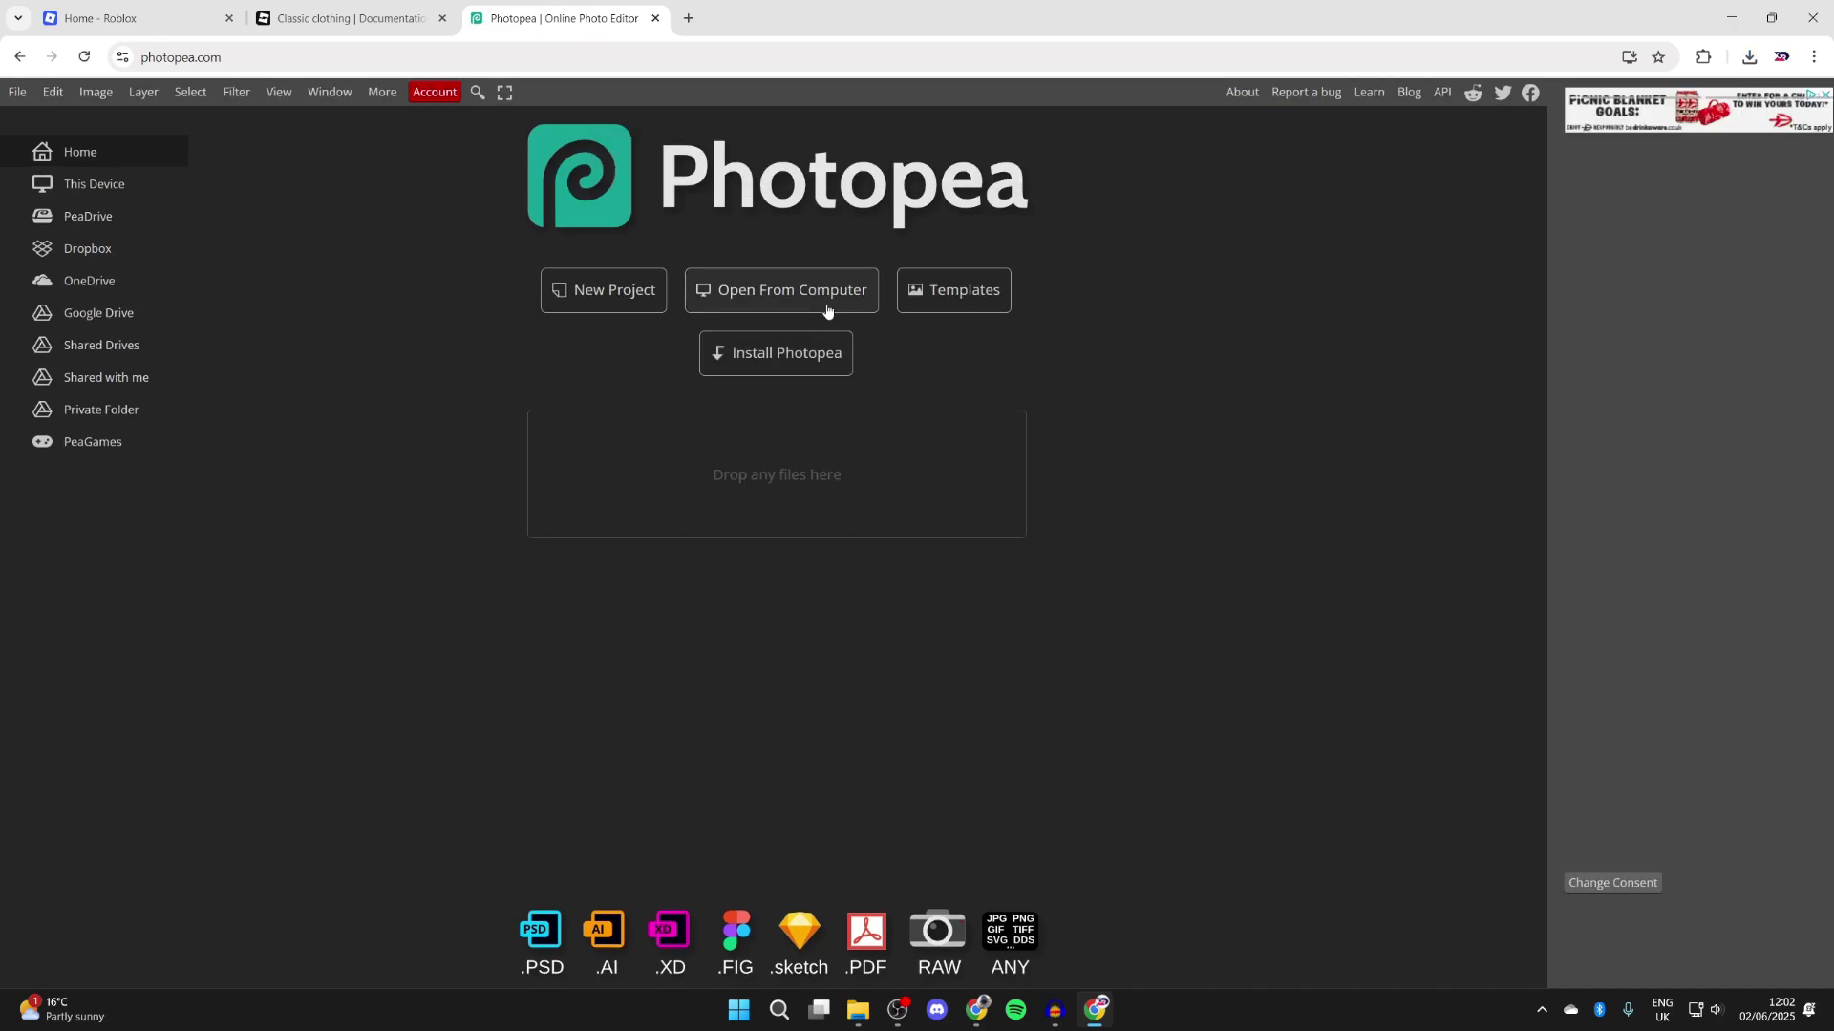
Open Template-Shirts-R15.png (1).webp from the computer and zoom the view to 200%.
click(827, 311)
click(405, 164)
click(764, 513)
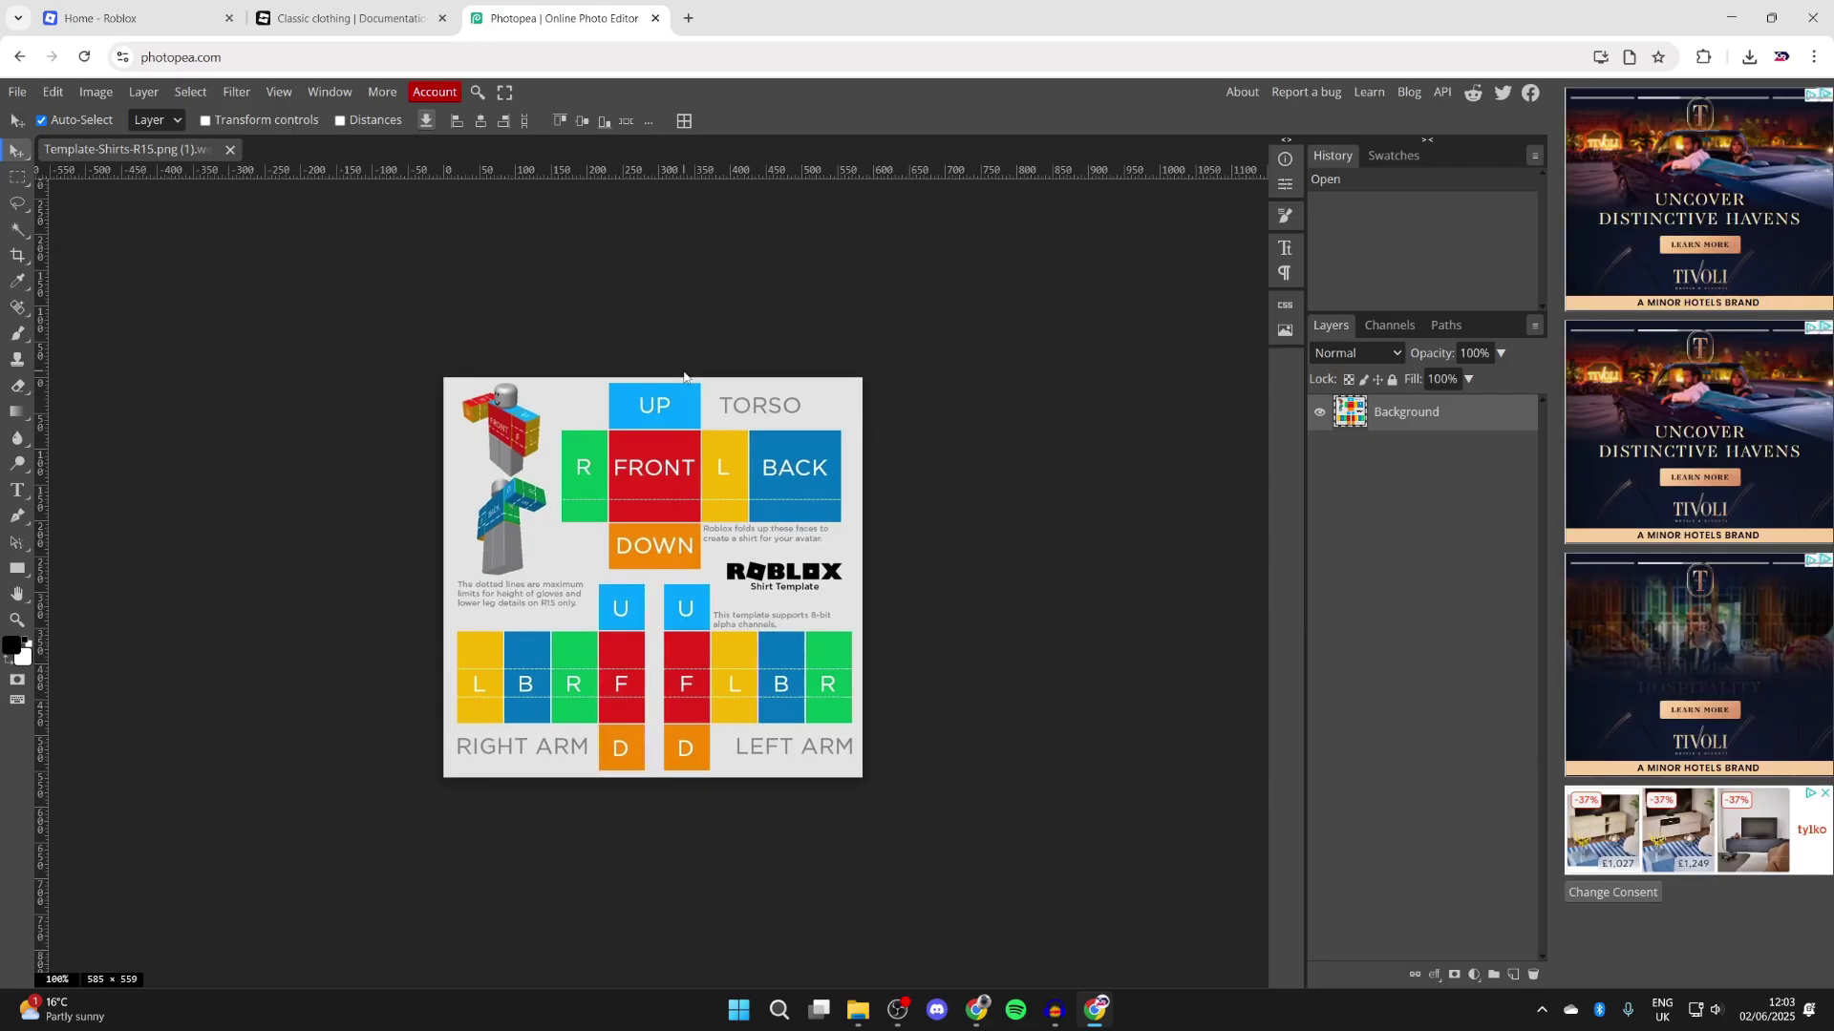
key(ctrl+r)
key(ctrl+plus)
key(ctrl+plus)
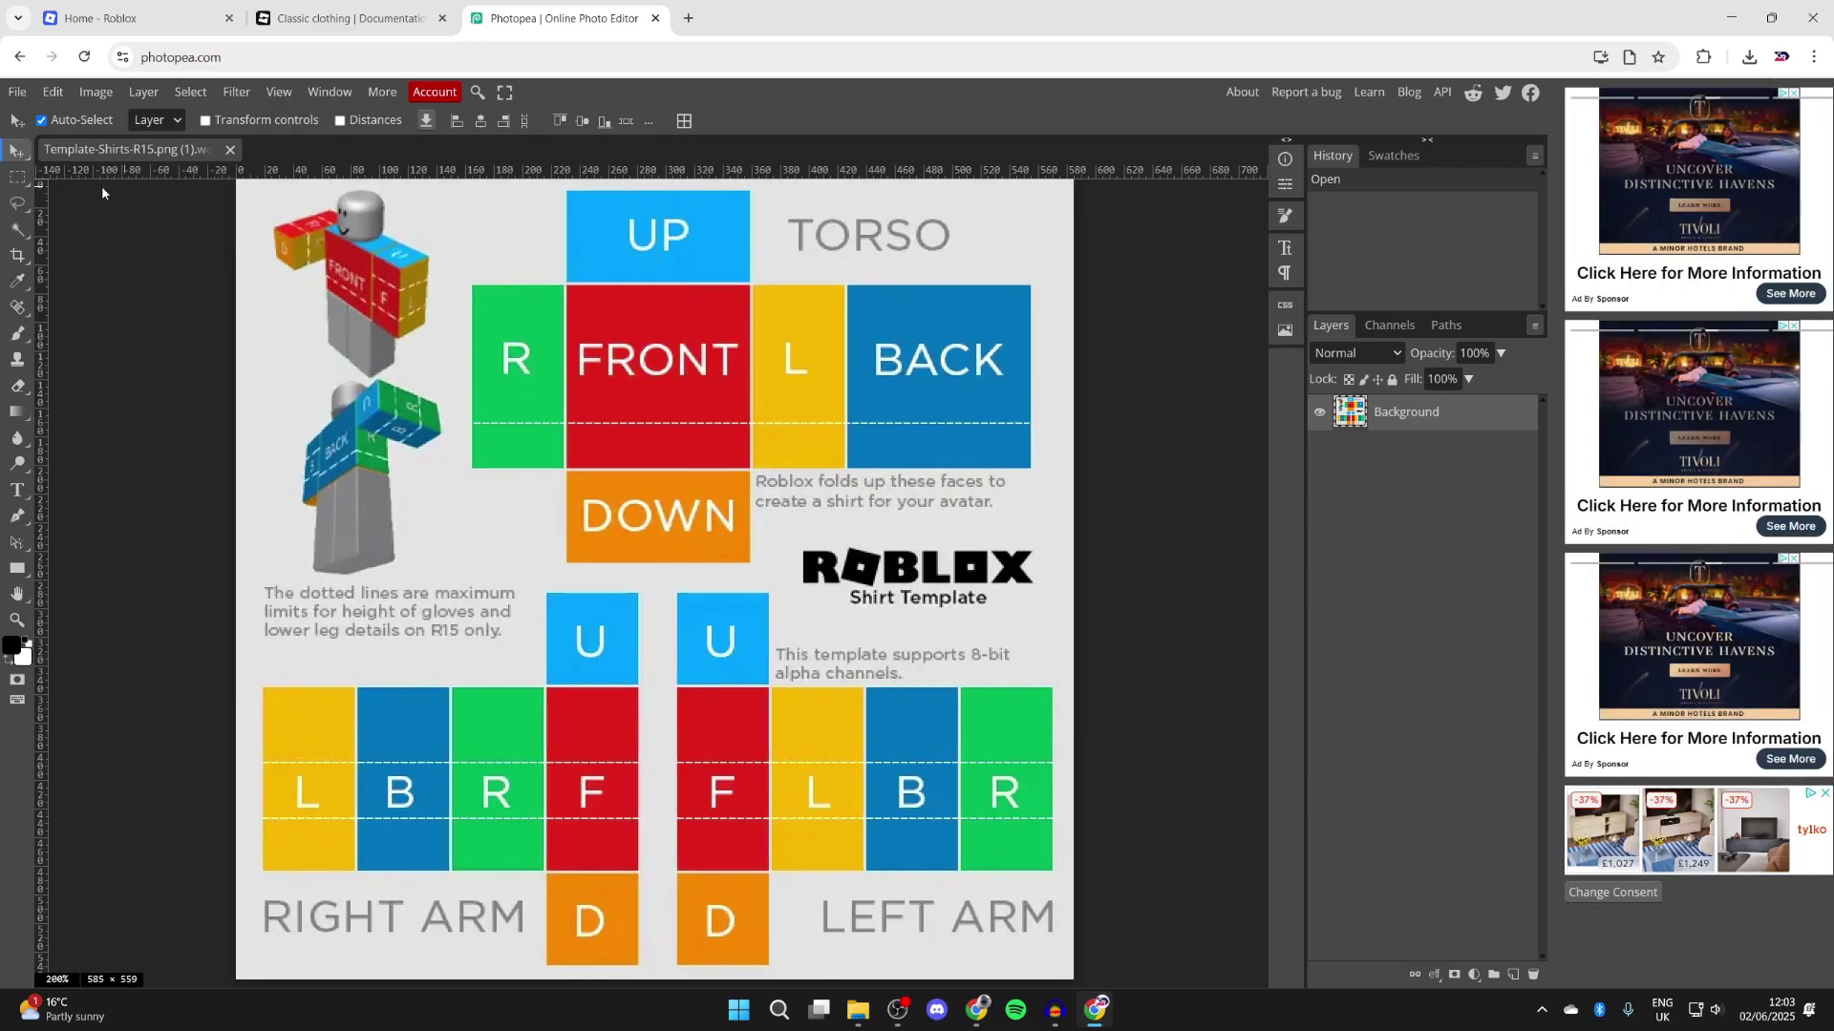
Marquee-select the coloured torso and arm blocks and delete them to transparency.
click(21, 179)
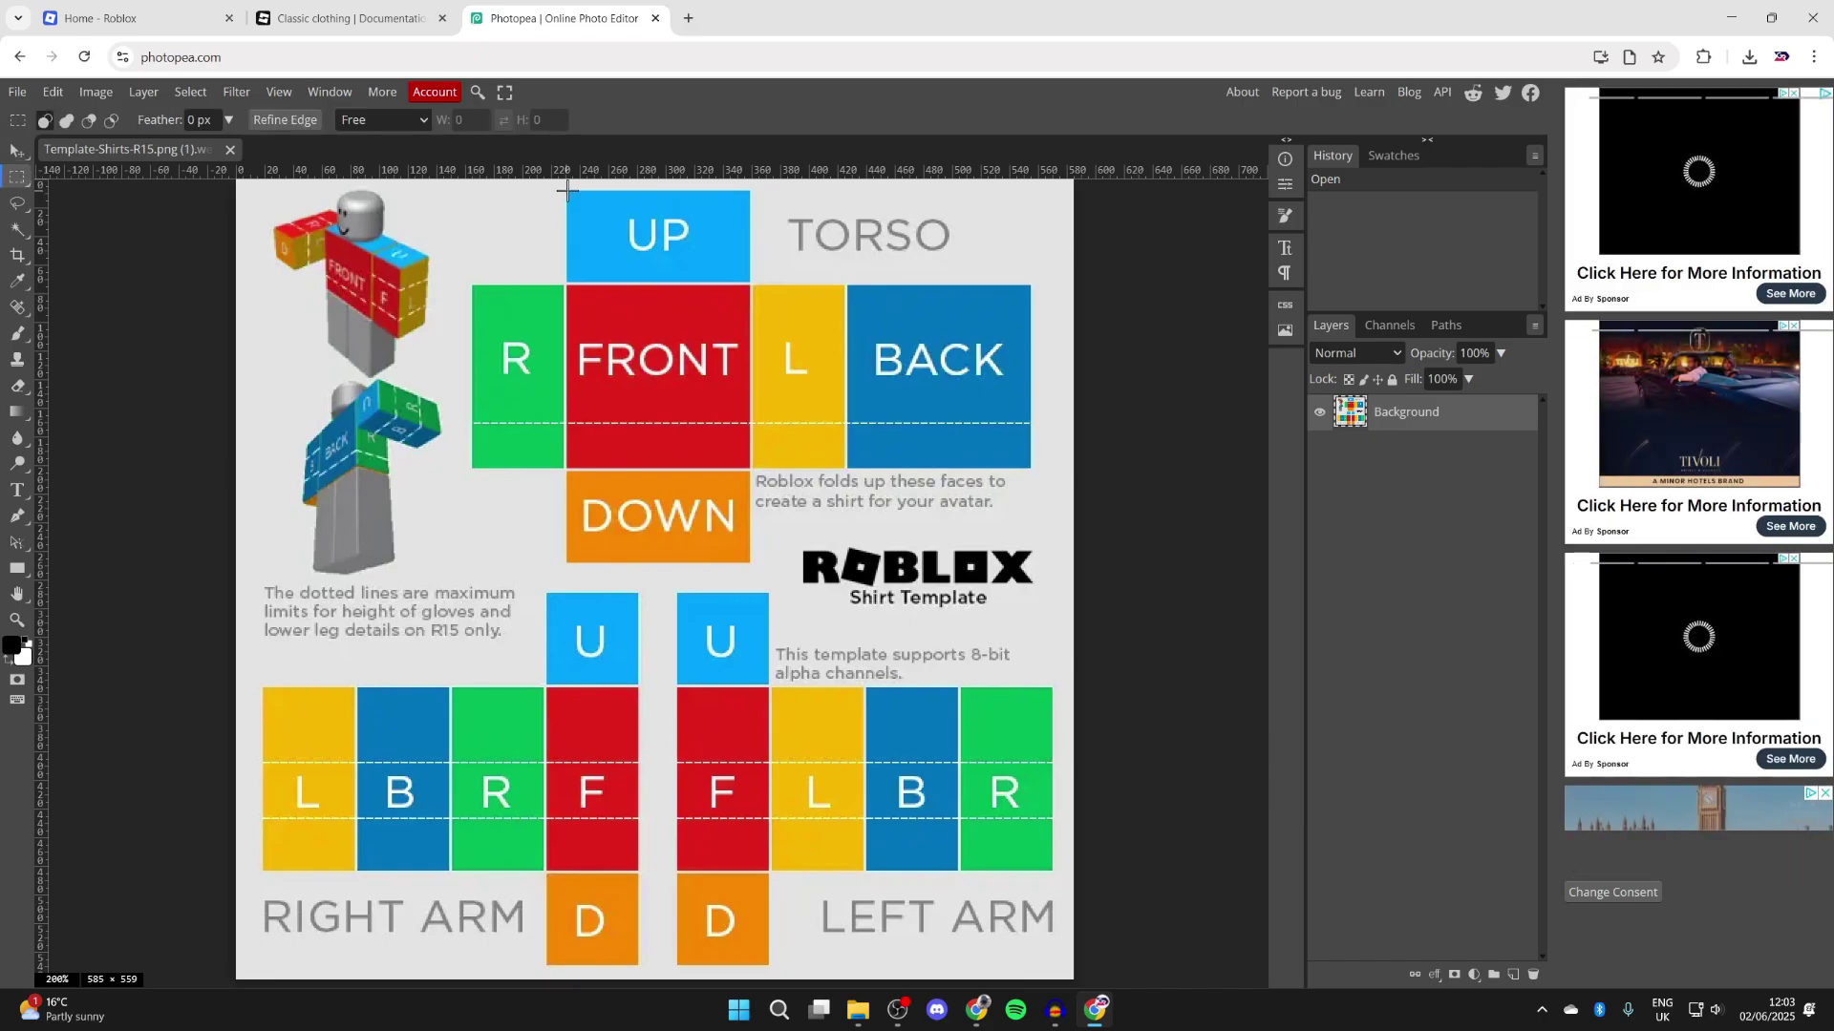
drag(568, 190, 749, 561)
key(Delete)
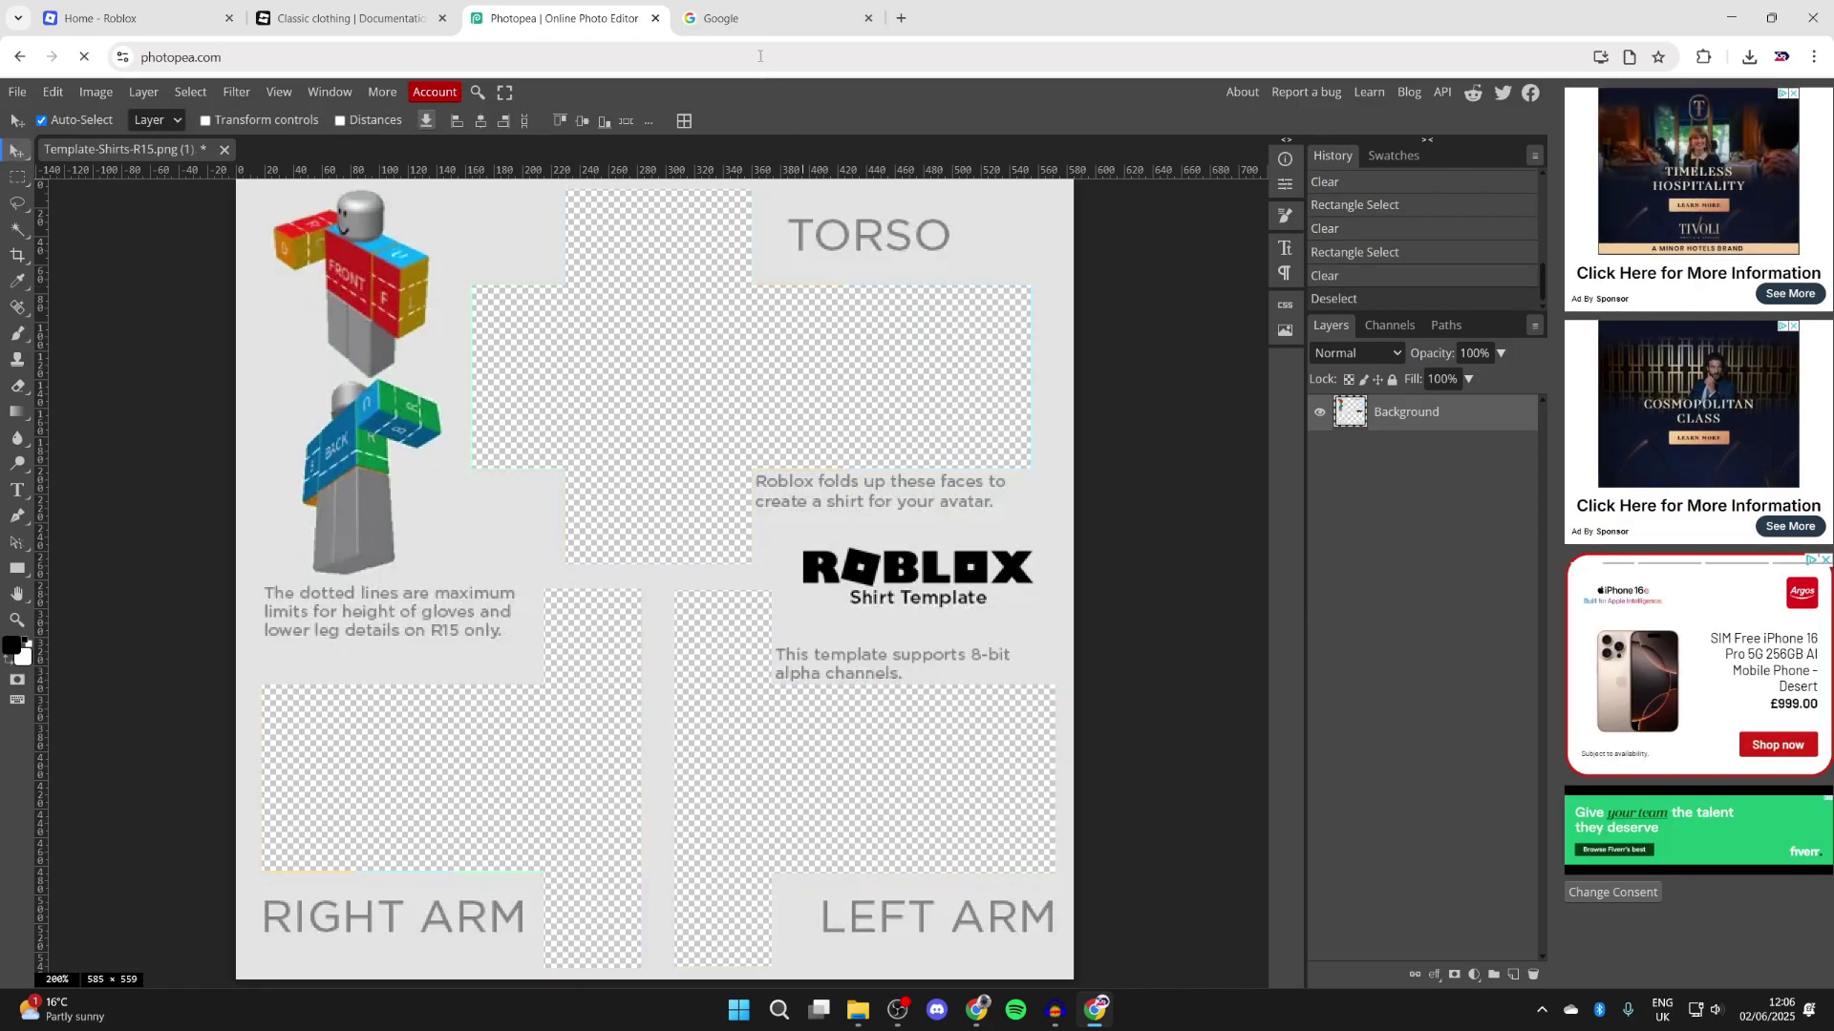
click(776, 14)
Search Google for 'pexels' and open the Pexels website.
click(766, 481)
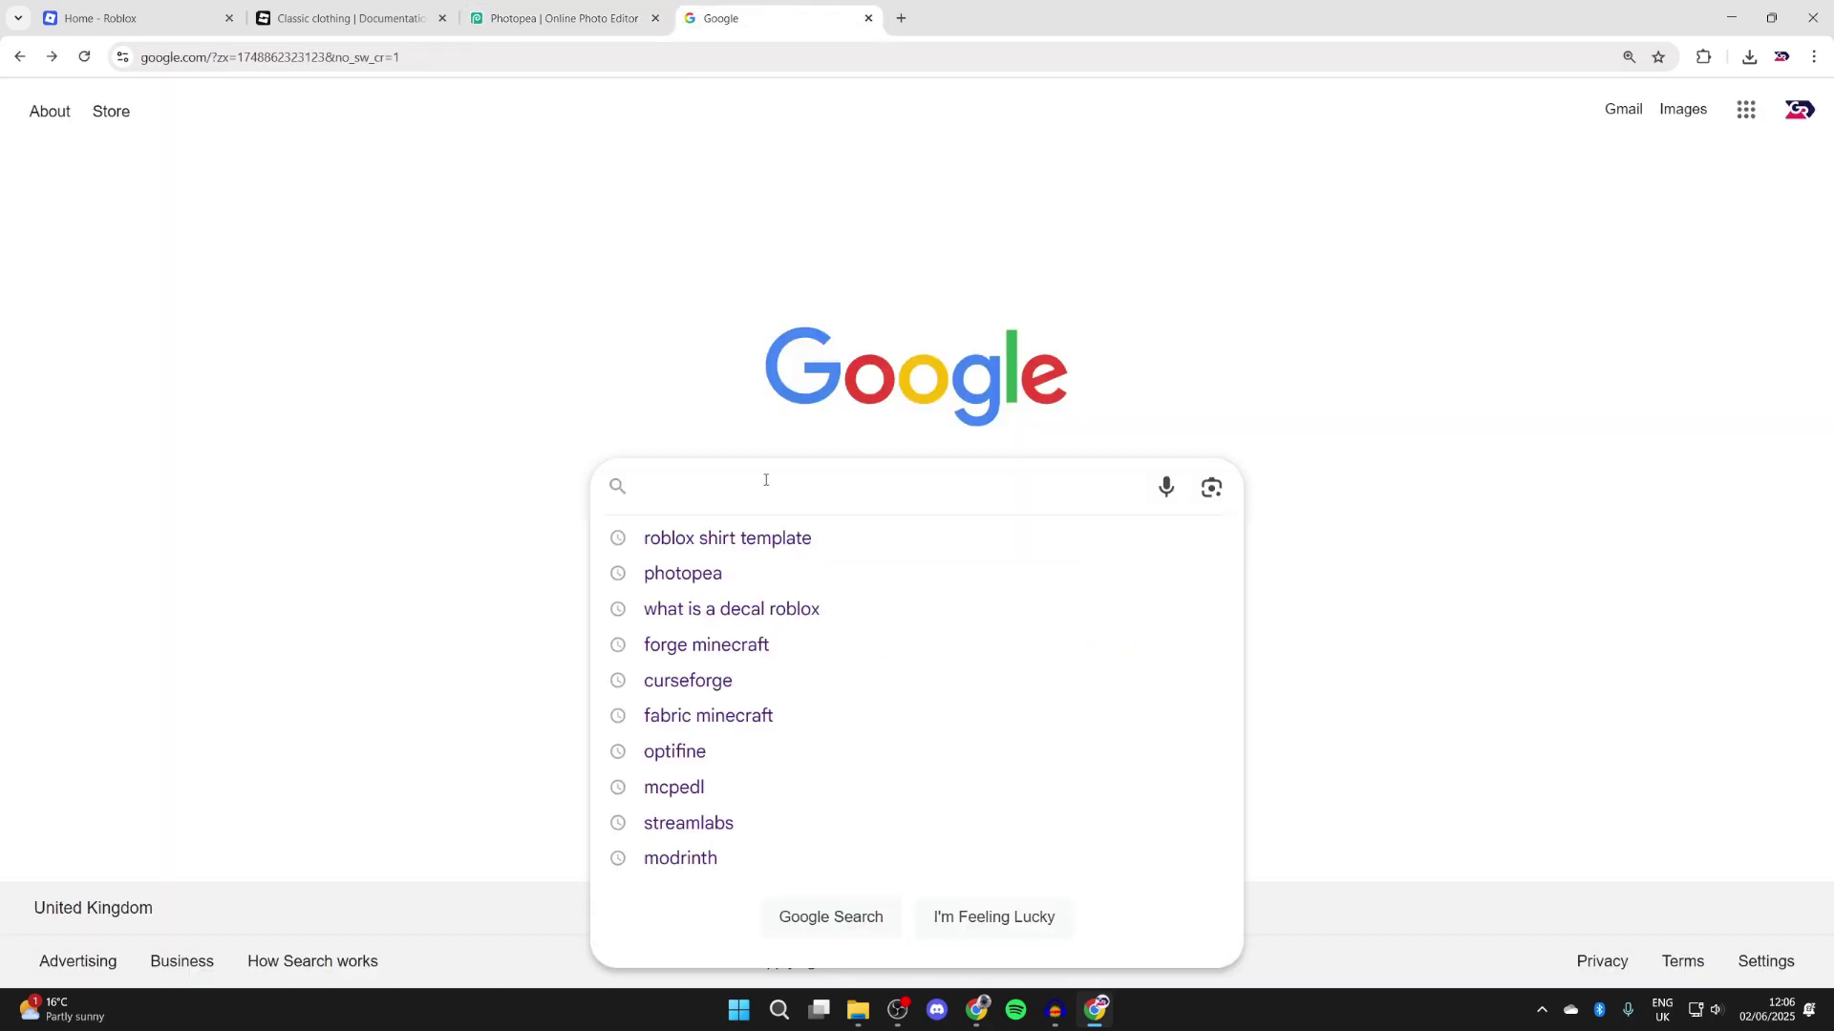
text(pexels)
key(Return)
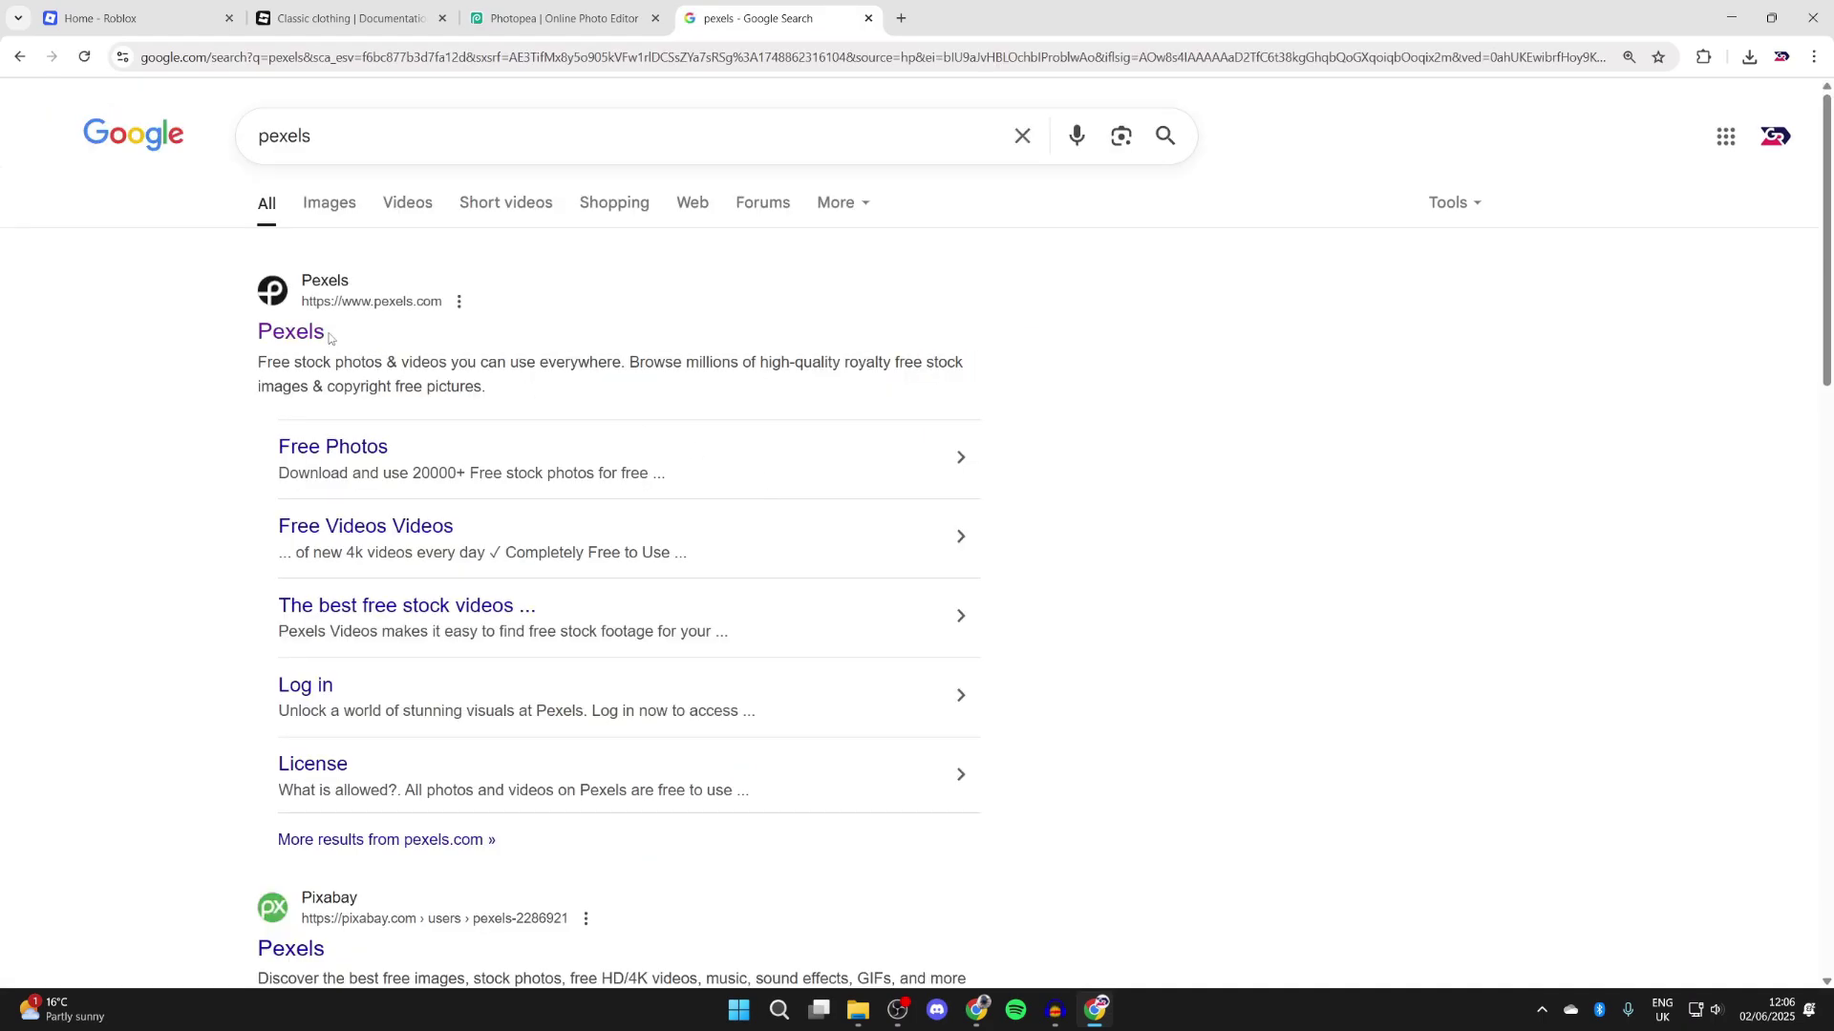
click(300, 335)
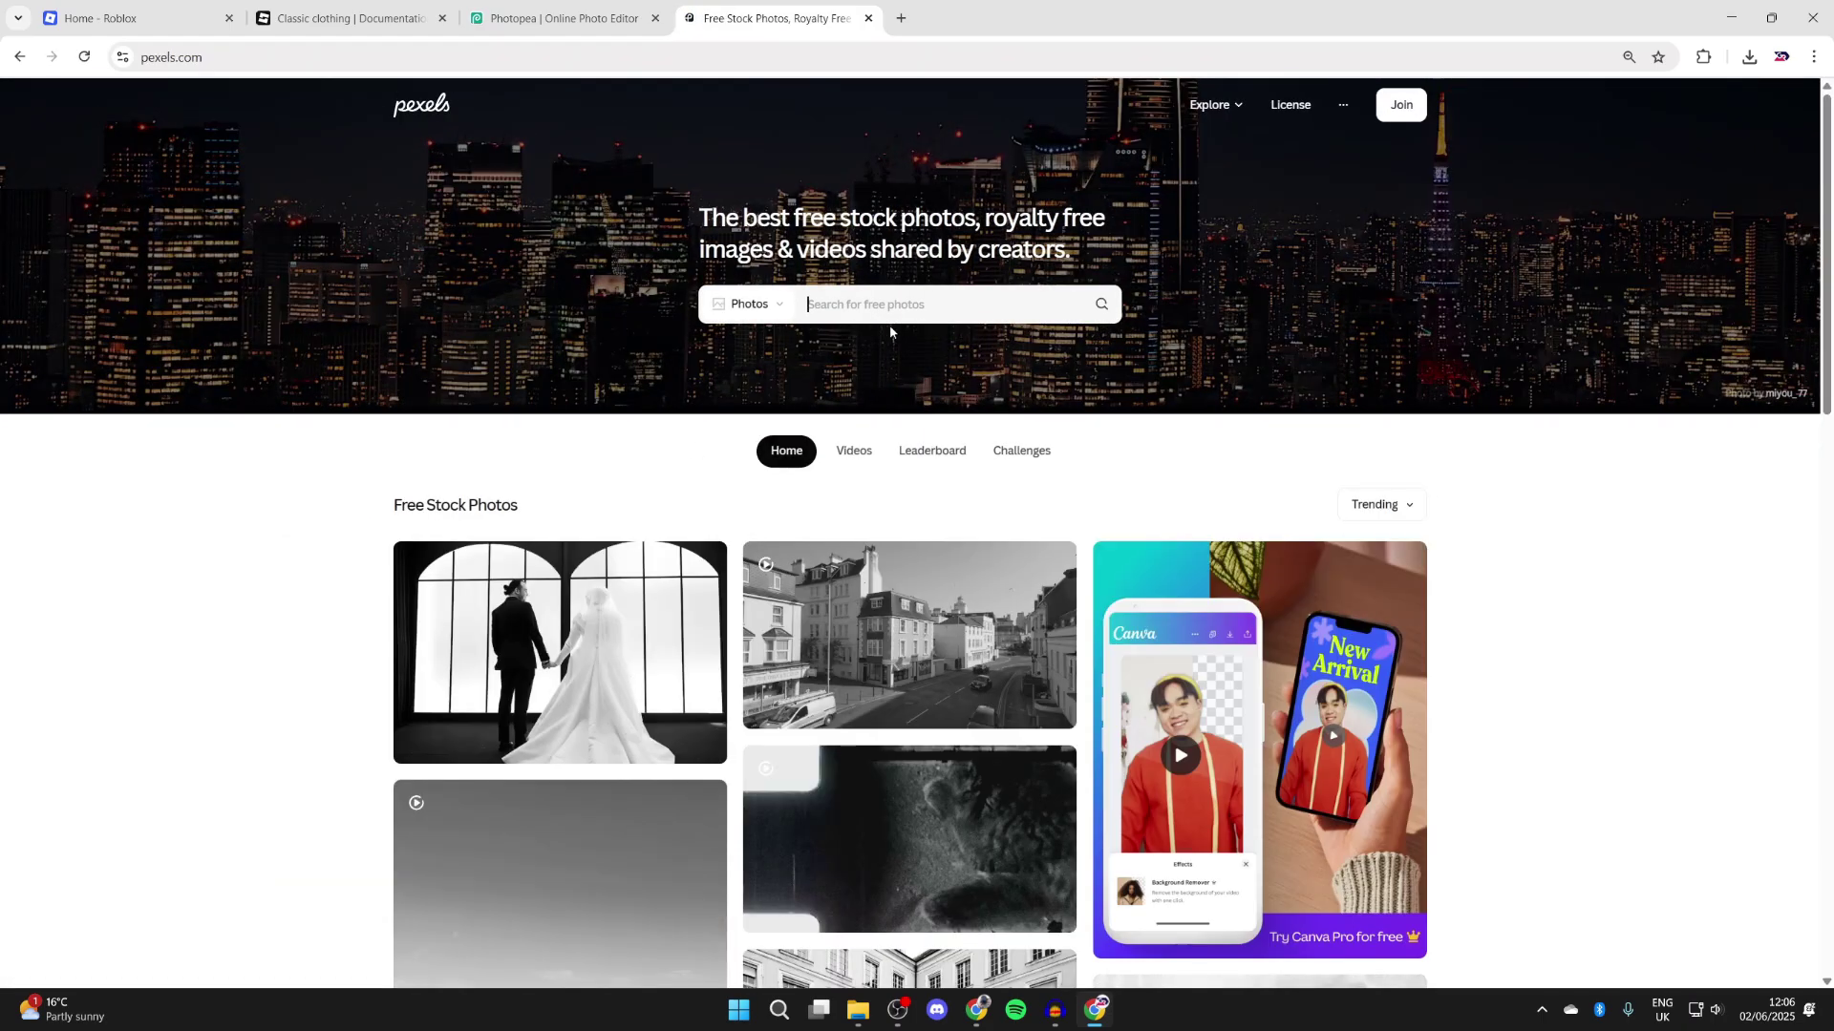
Search Pexels for 'textures' and download the Red and Black Abstract Art photo.
click(904, 305)
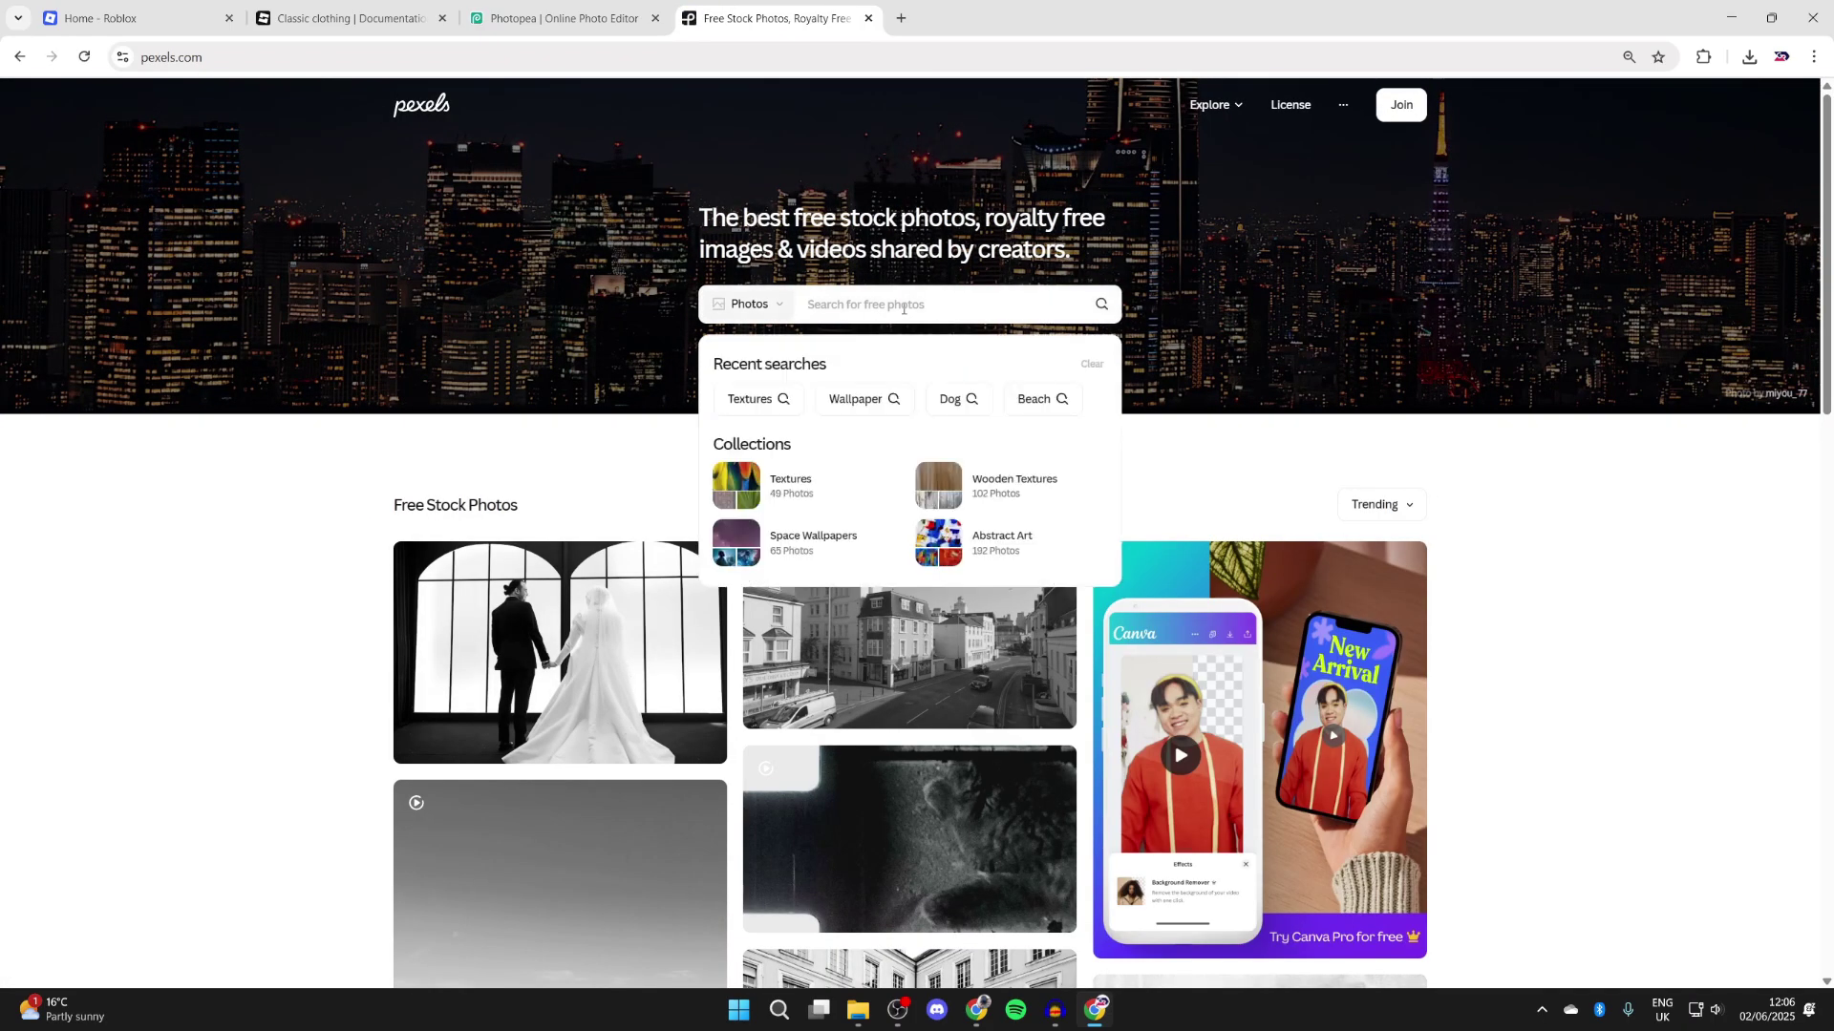
text(textures)
key(Return)
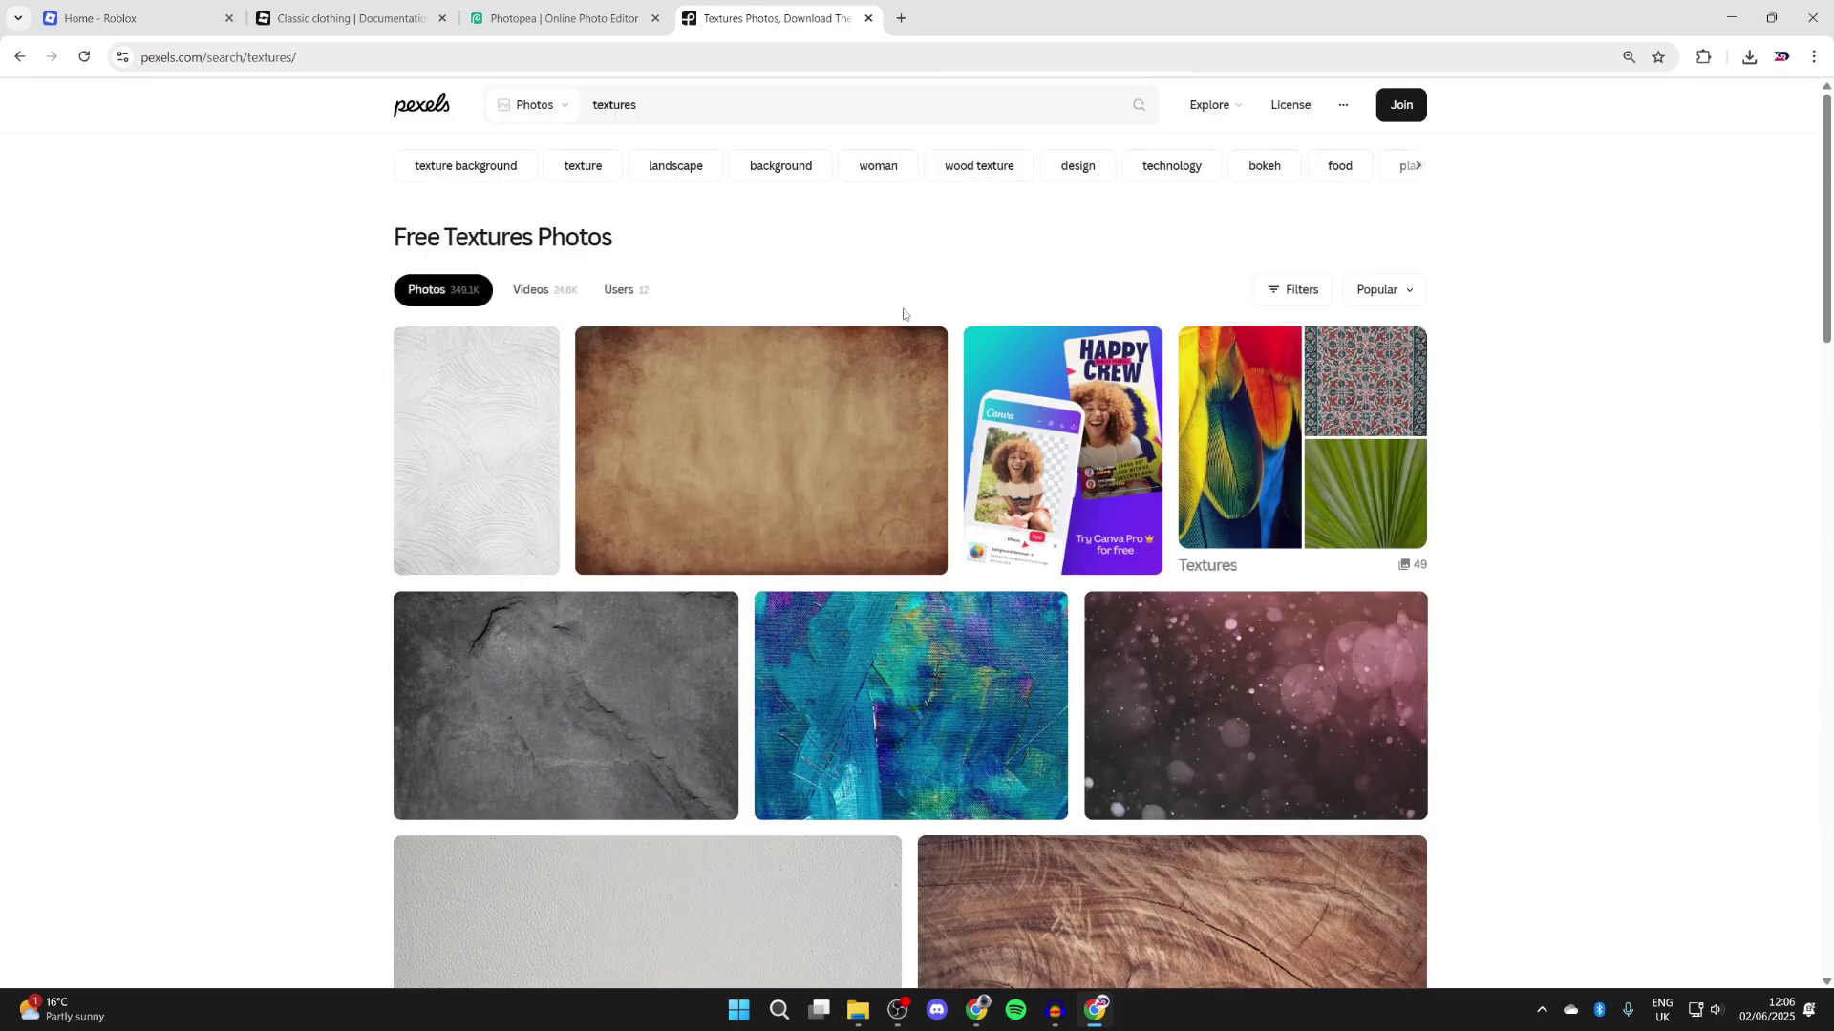
scroll(990, 409, down, 6)
scroll(990, 409, down, 11)
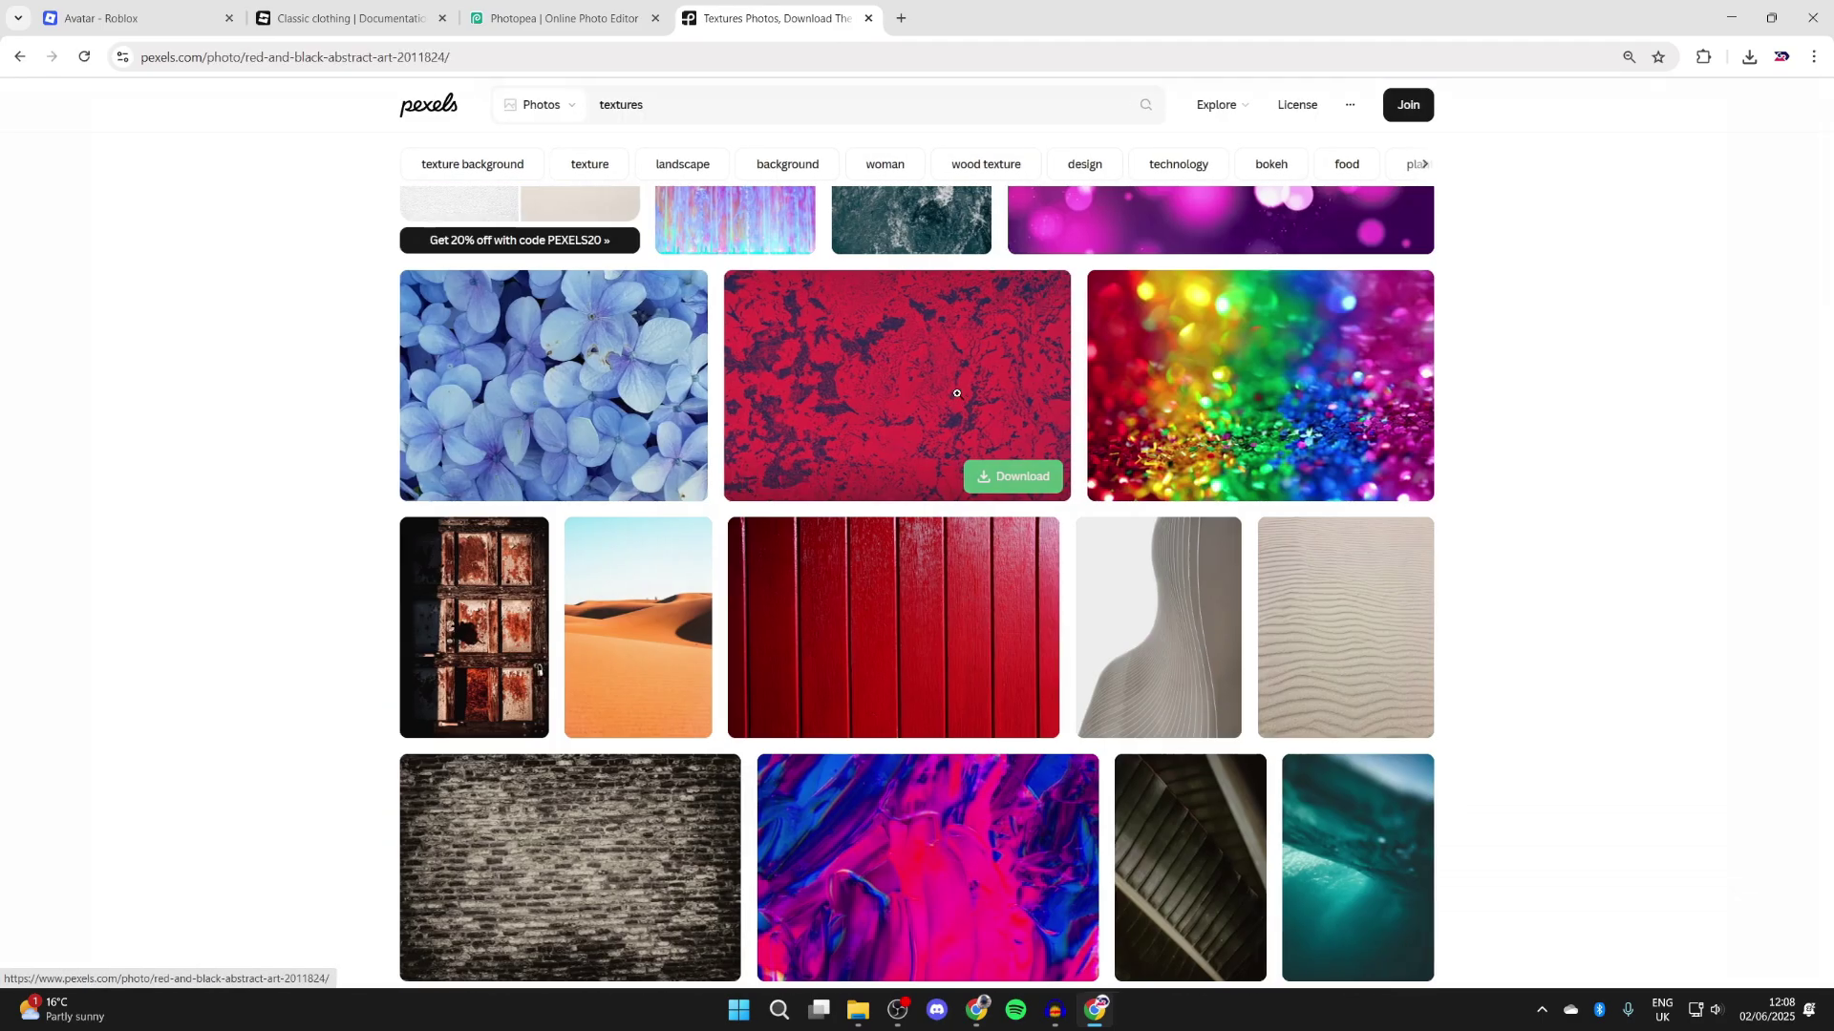
click(957, 393)
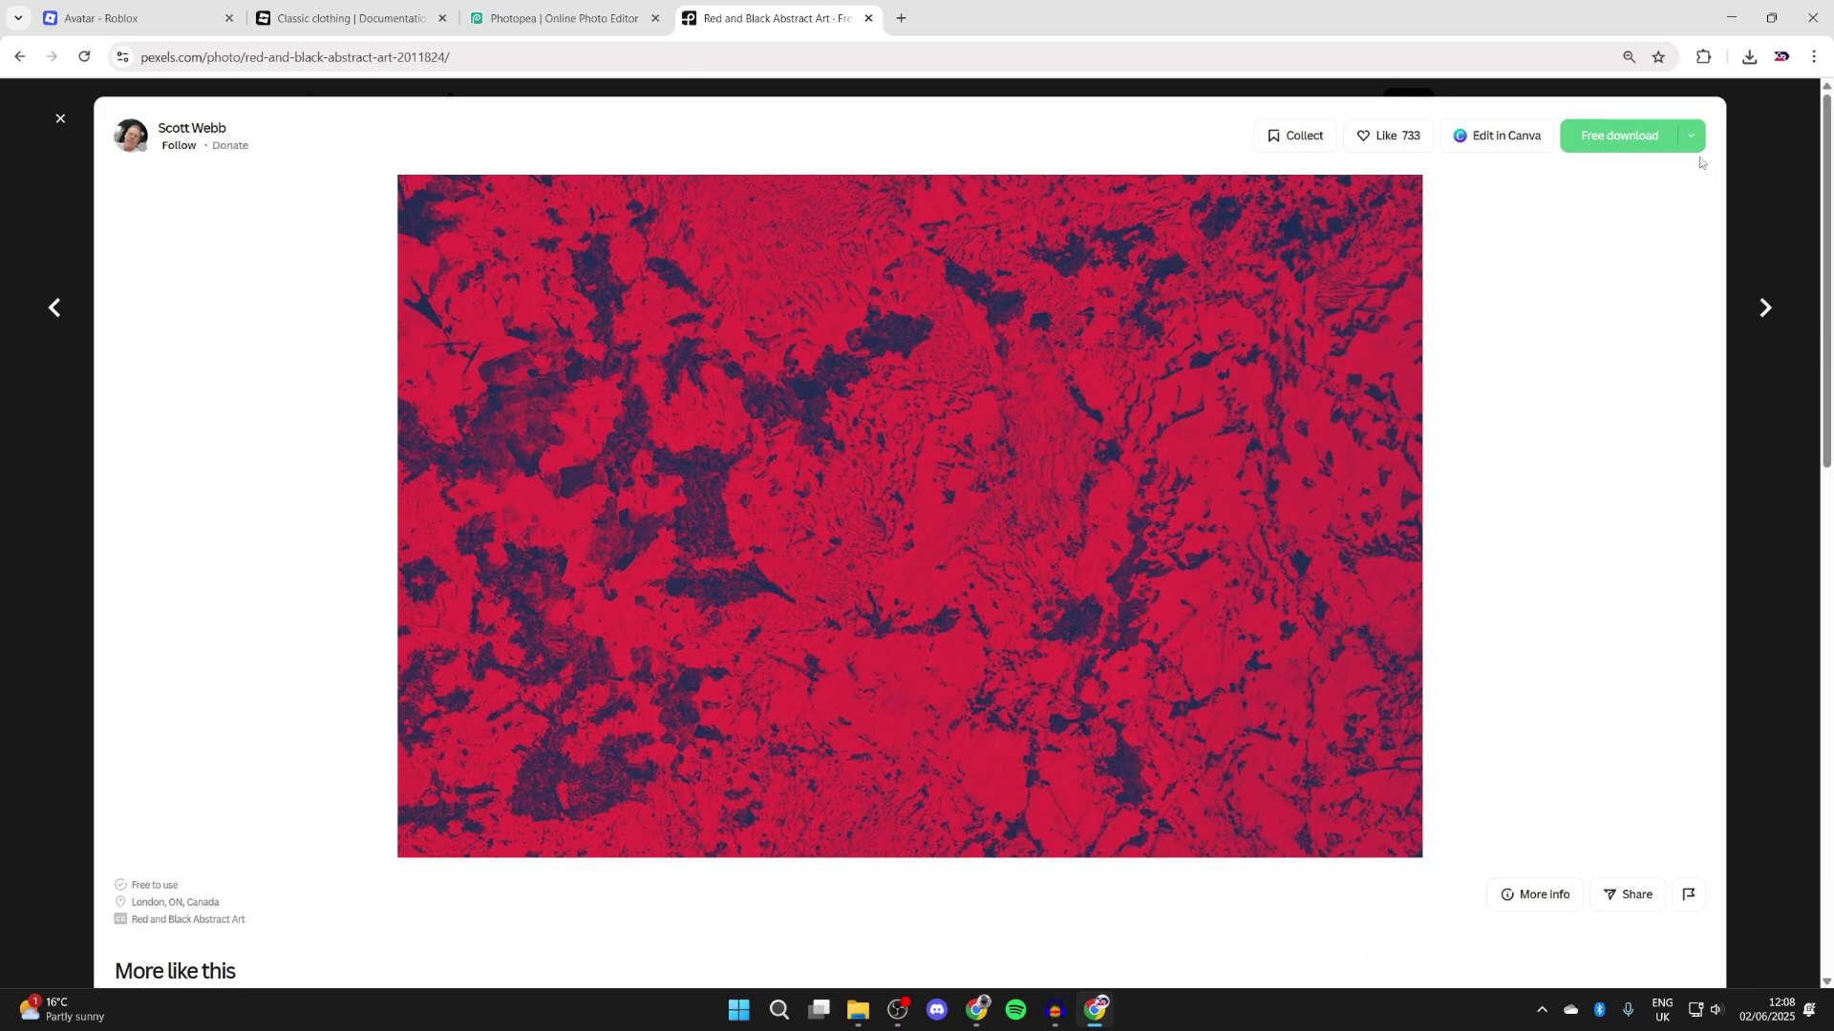
click(1619, 135)
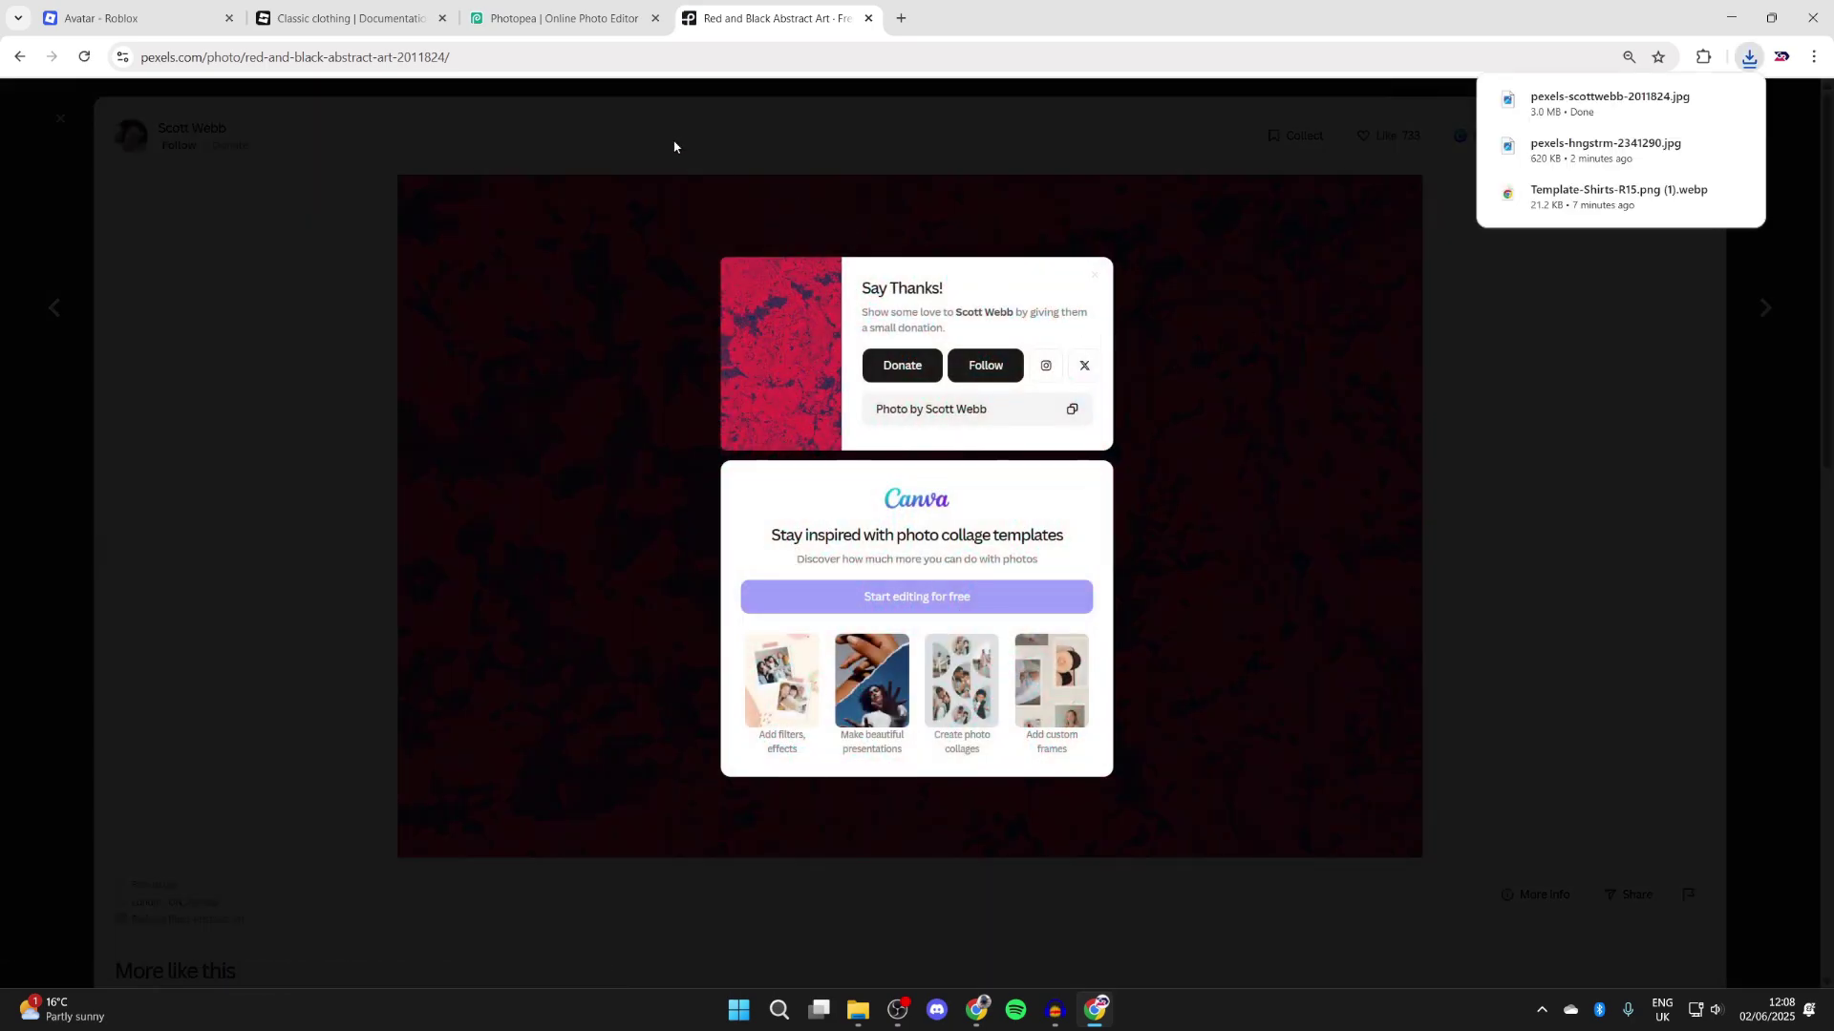
click(574, 21)
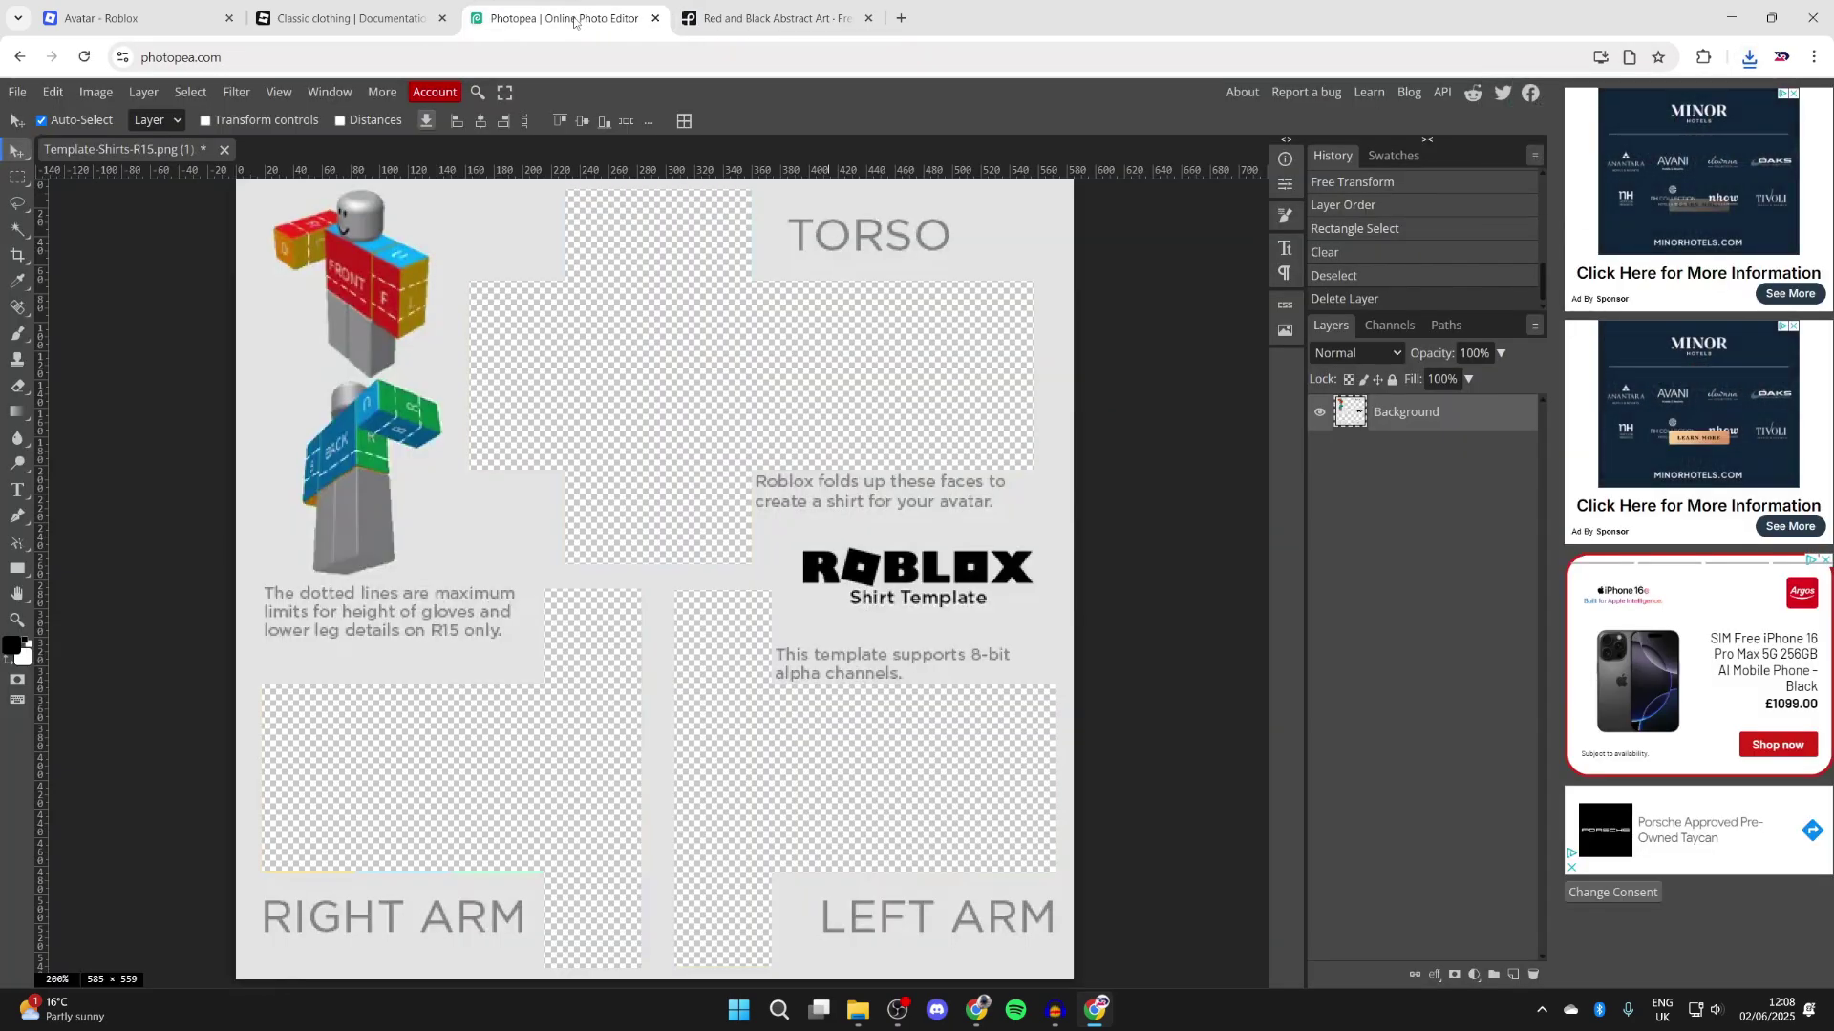
Place the texture JPG, stretch it over the whole template, and move its layer beneath the template.
click(15, 92)
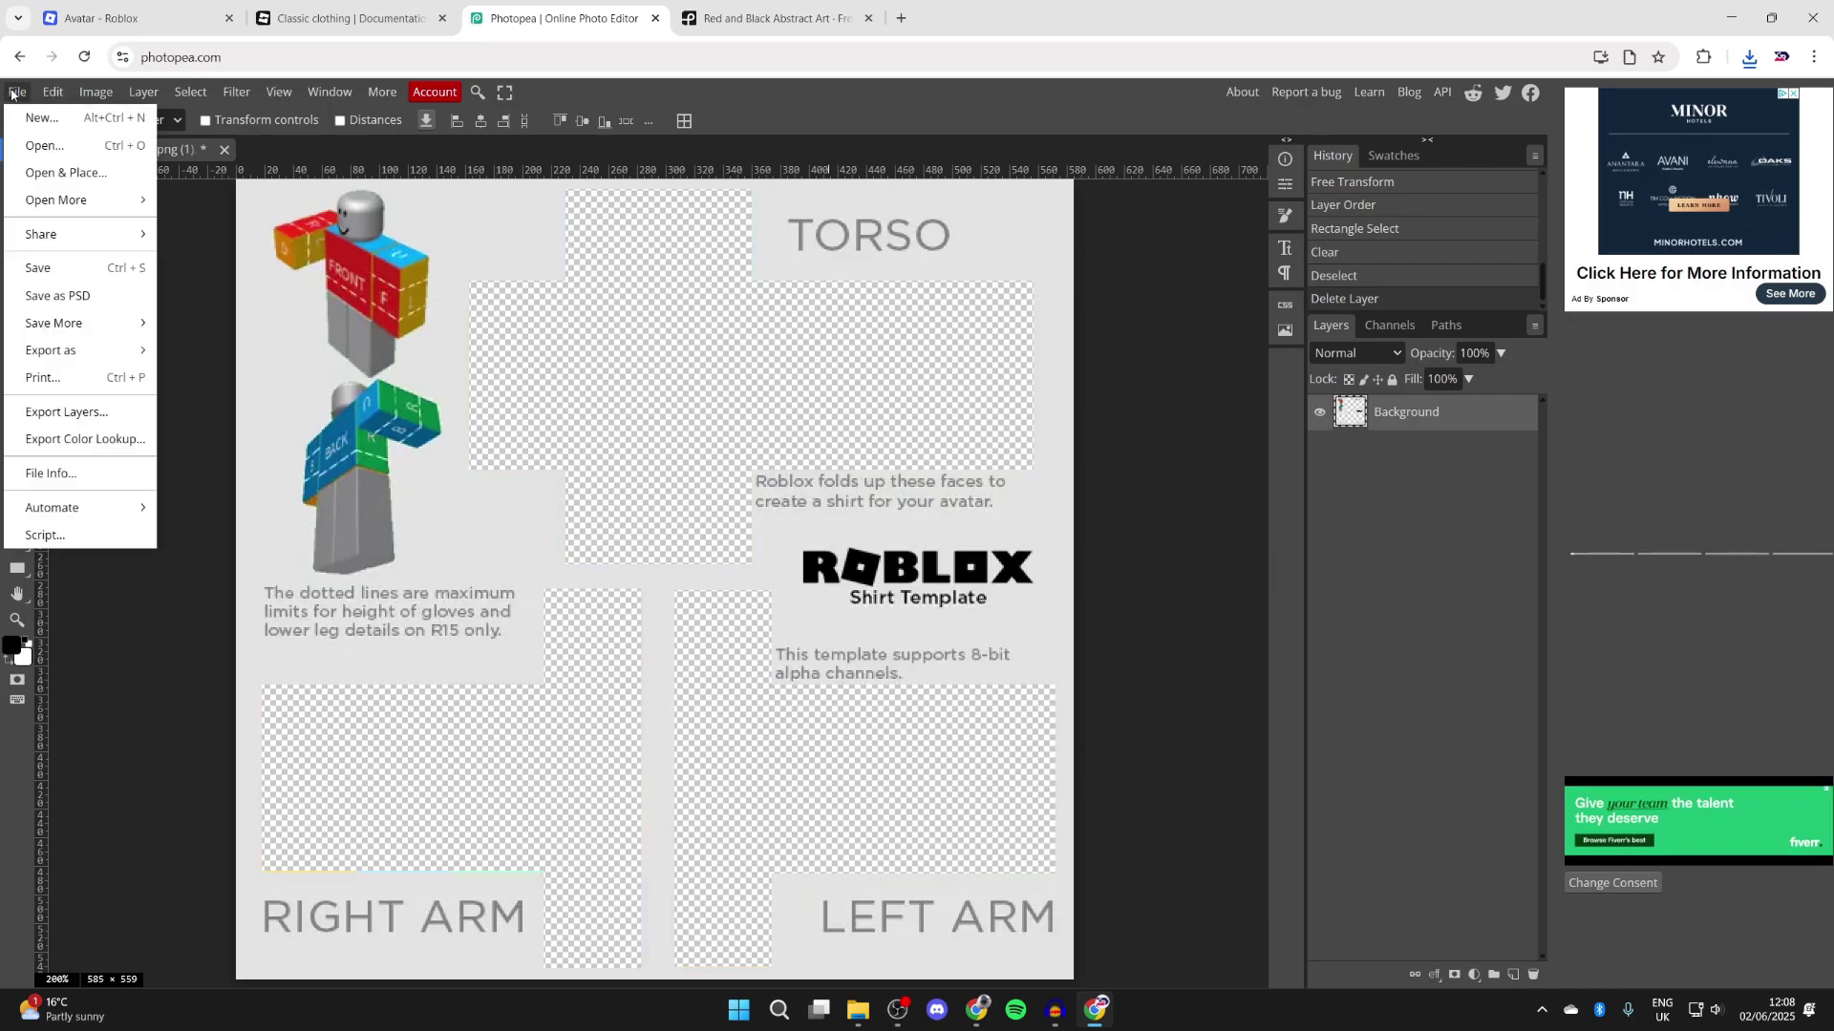
click(72, 172)
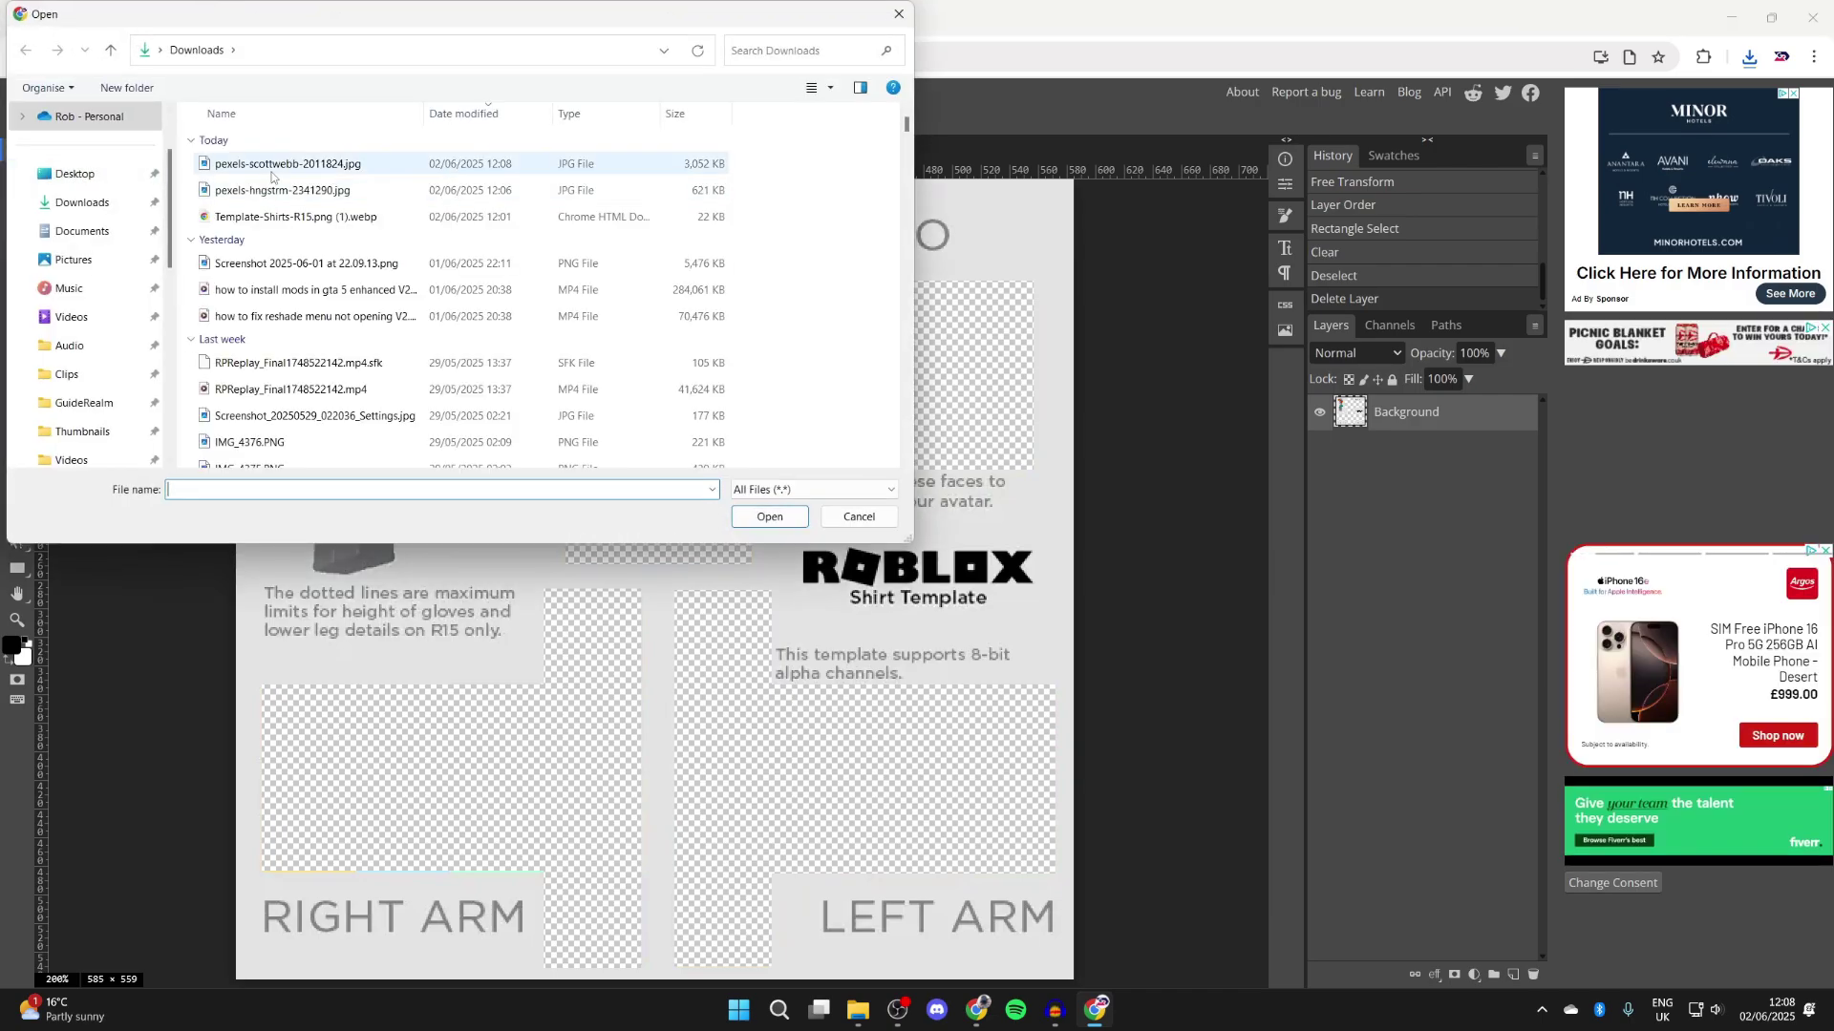
double_click(274, 172)
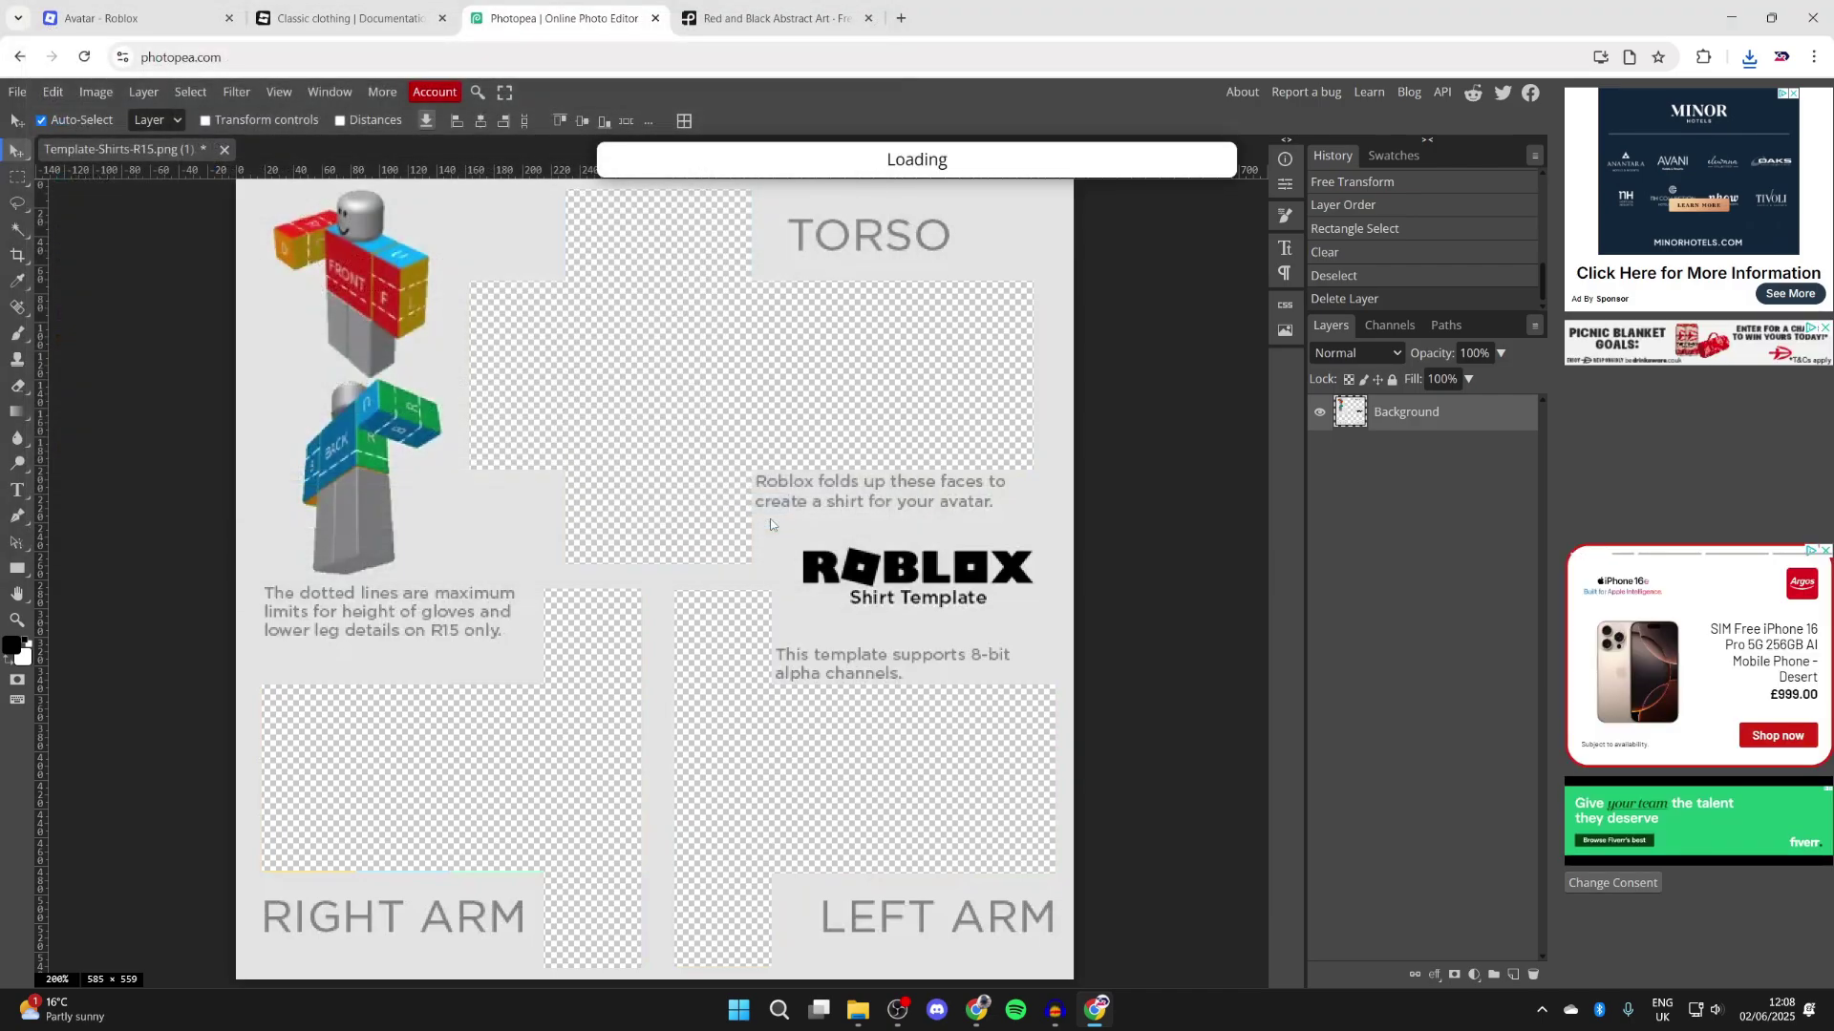
drag(308, 299, 143, 180)
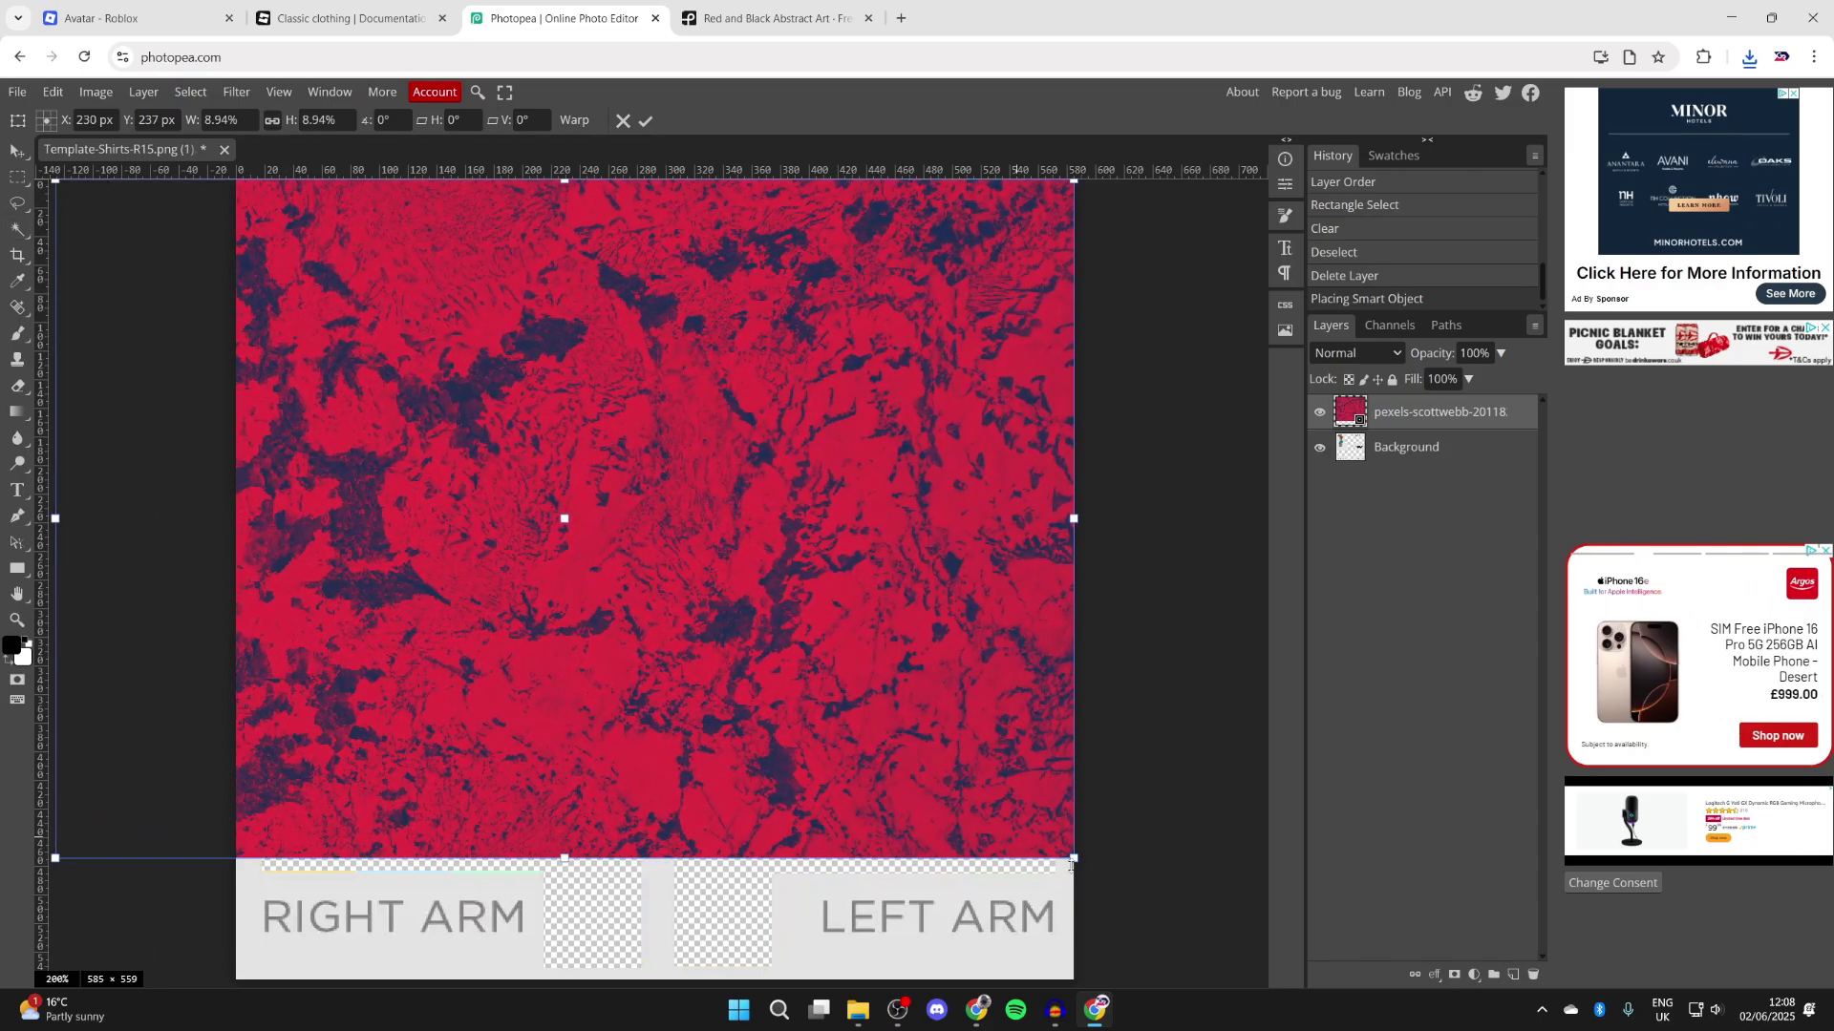
drag(1070, 853, 1265, 984)
click(647, 122)
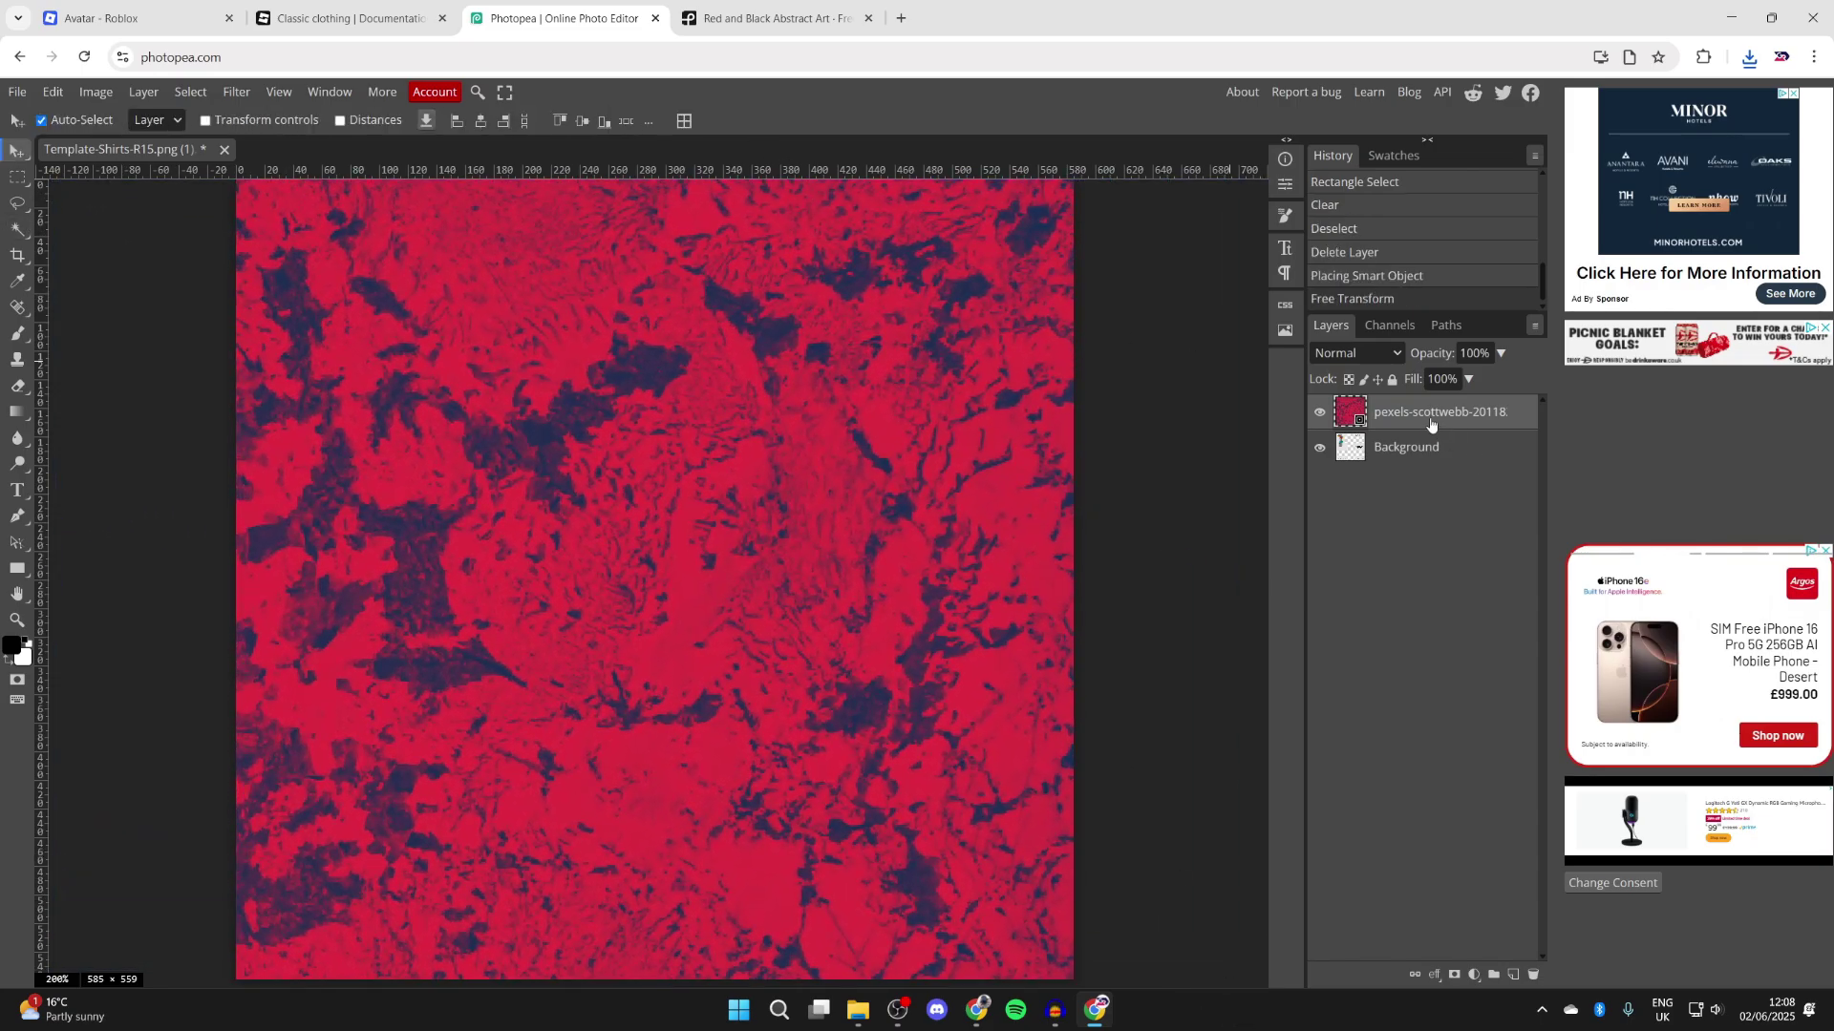
drag(1431, 424, 1429, 469)
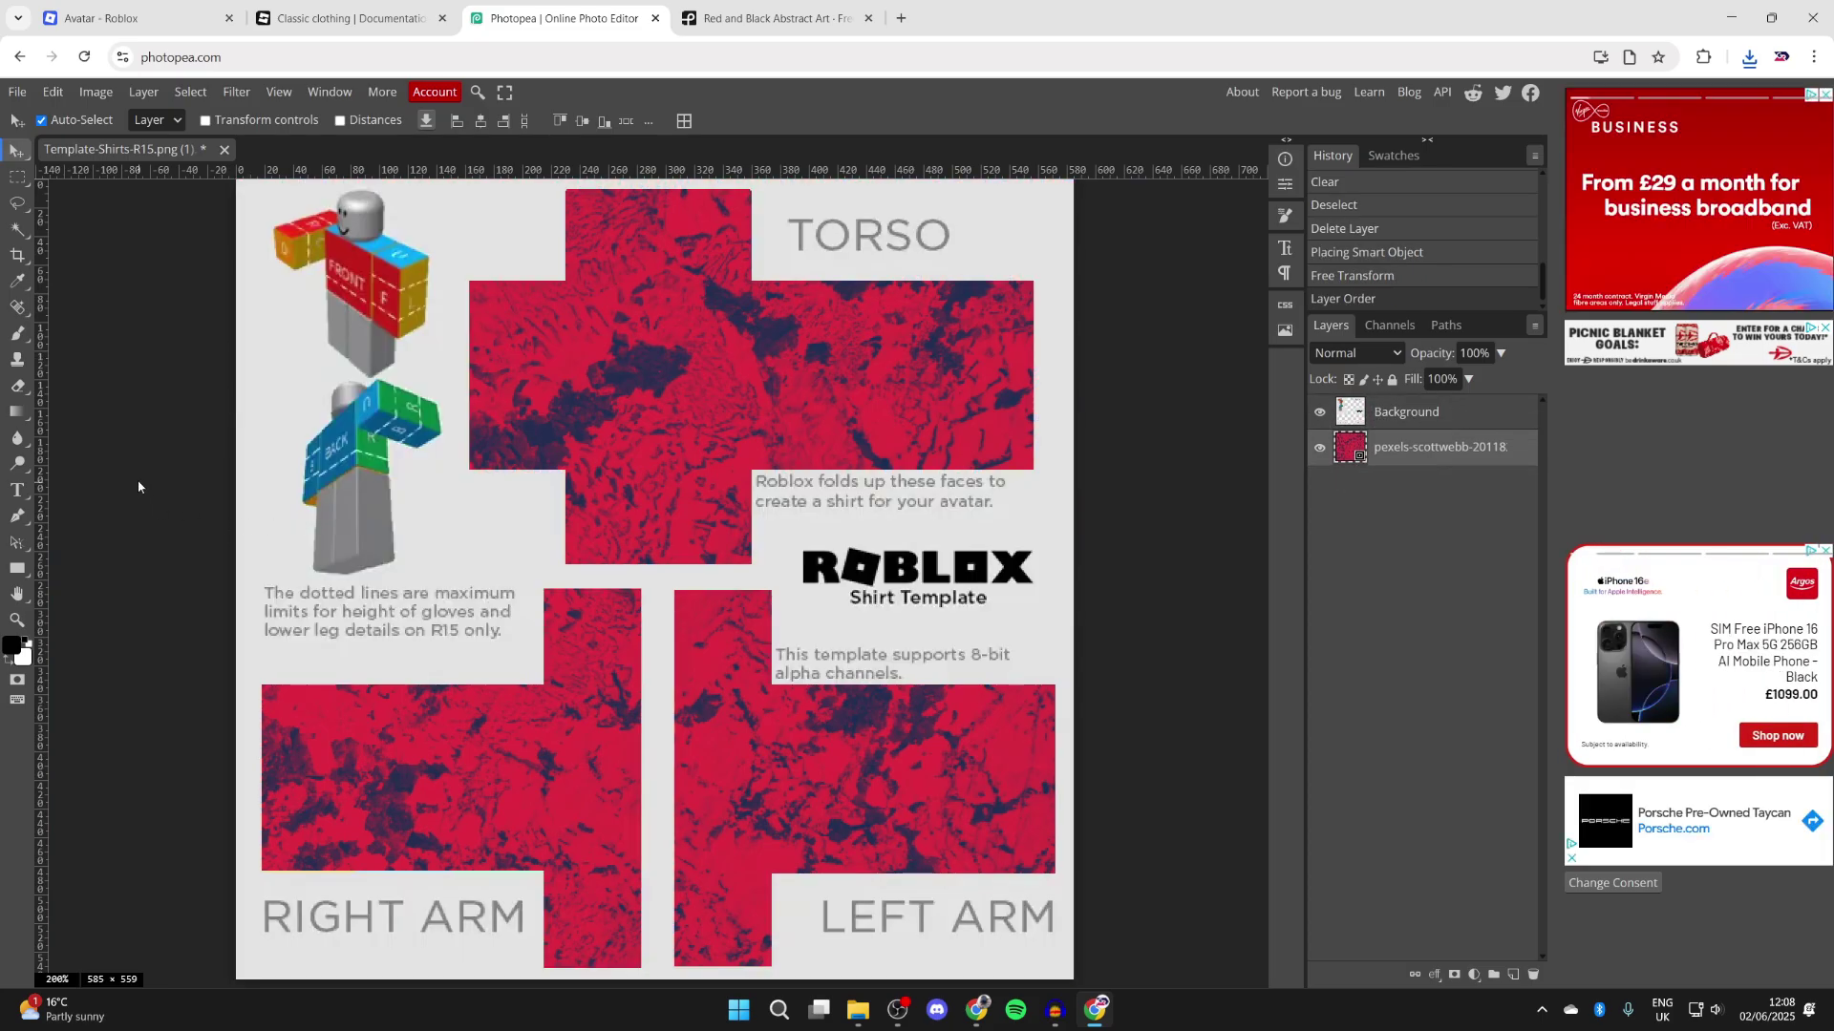
click(18, 491)
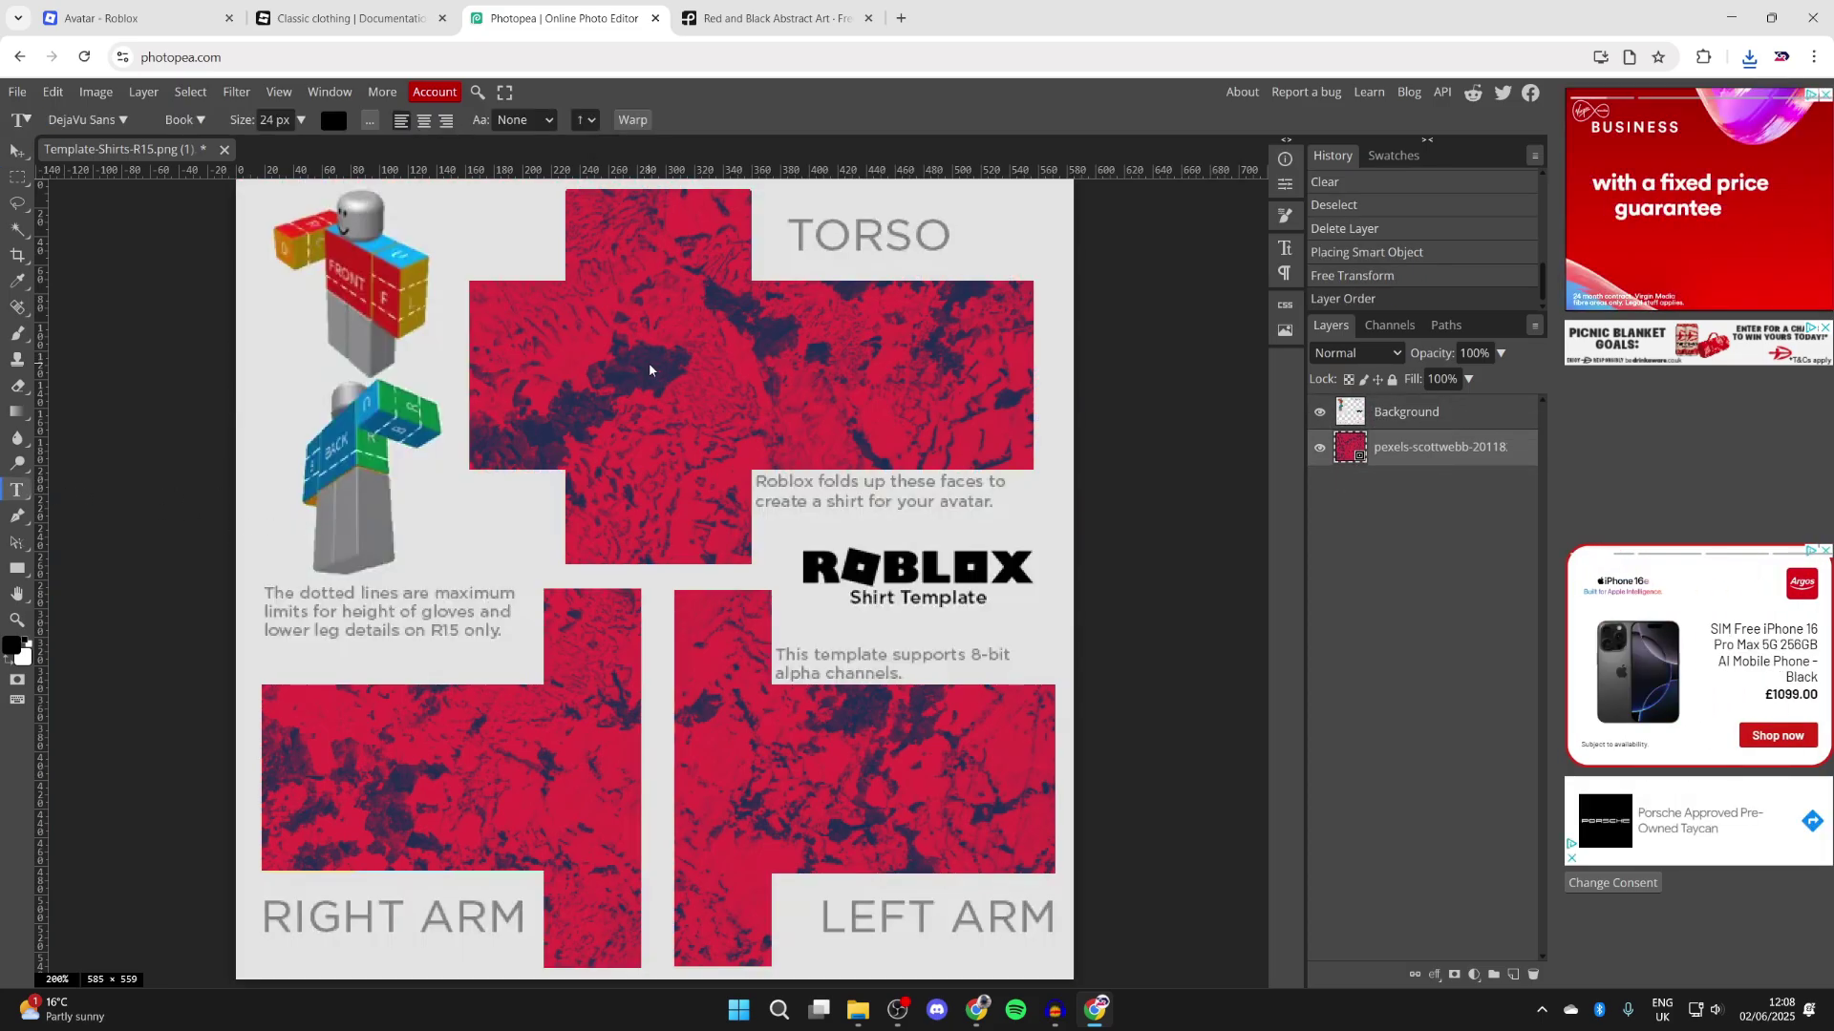
Use Open & Place to bring the white logo image onto the torso front.
click(17, 92)
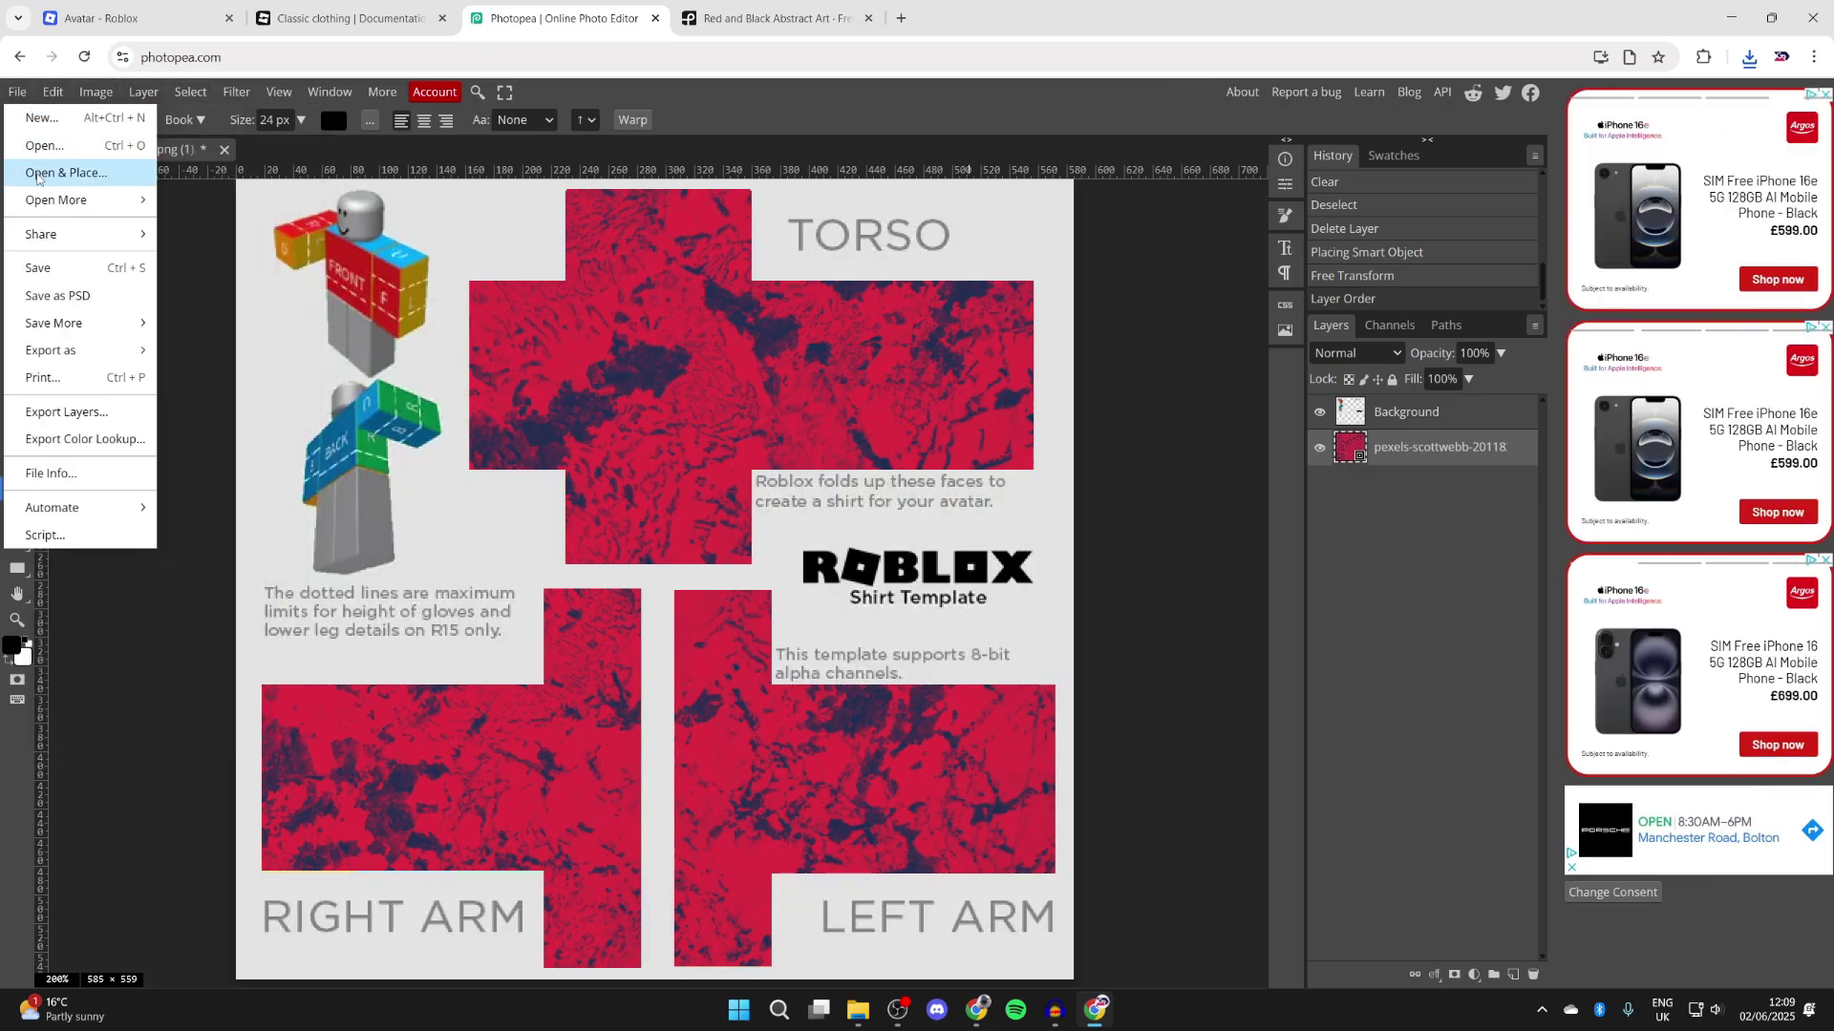
click(65, 172)
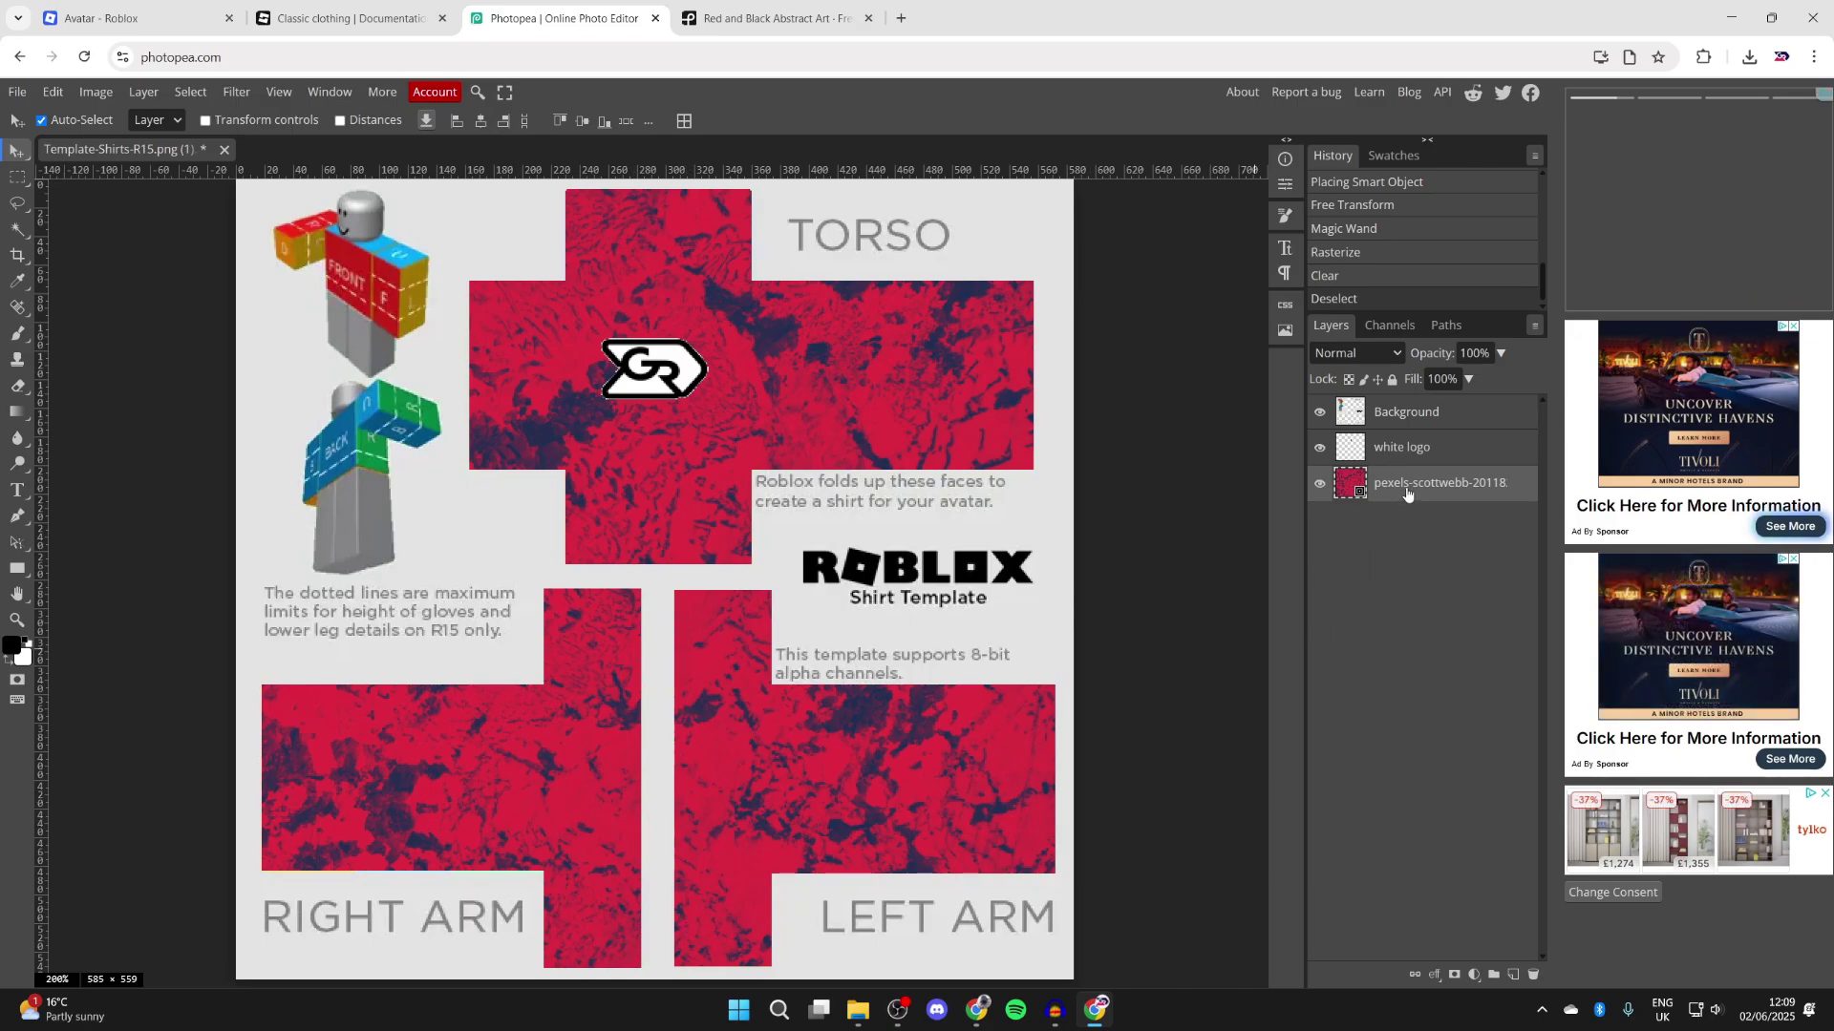
Rasterize the texture layer and clear its bottom band across both arm panels, then deselect.
click(17, 177)
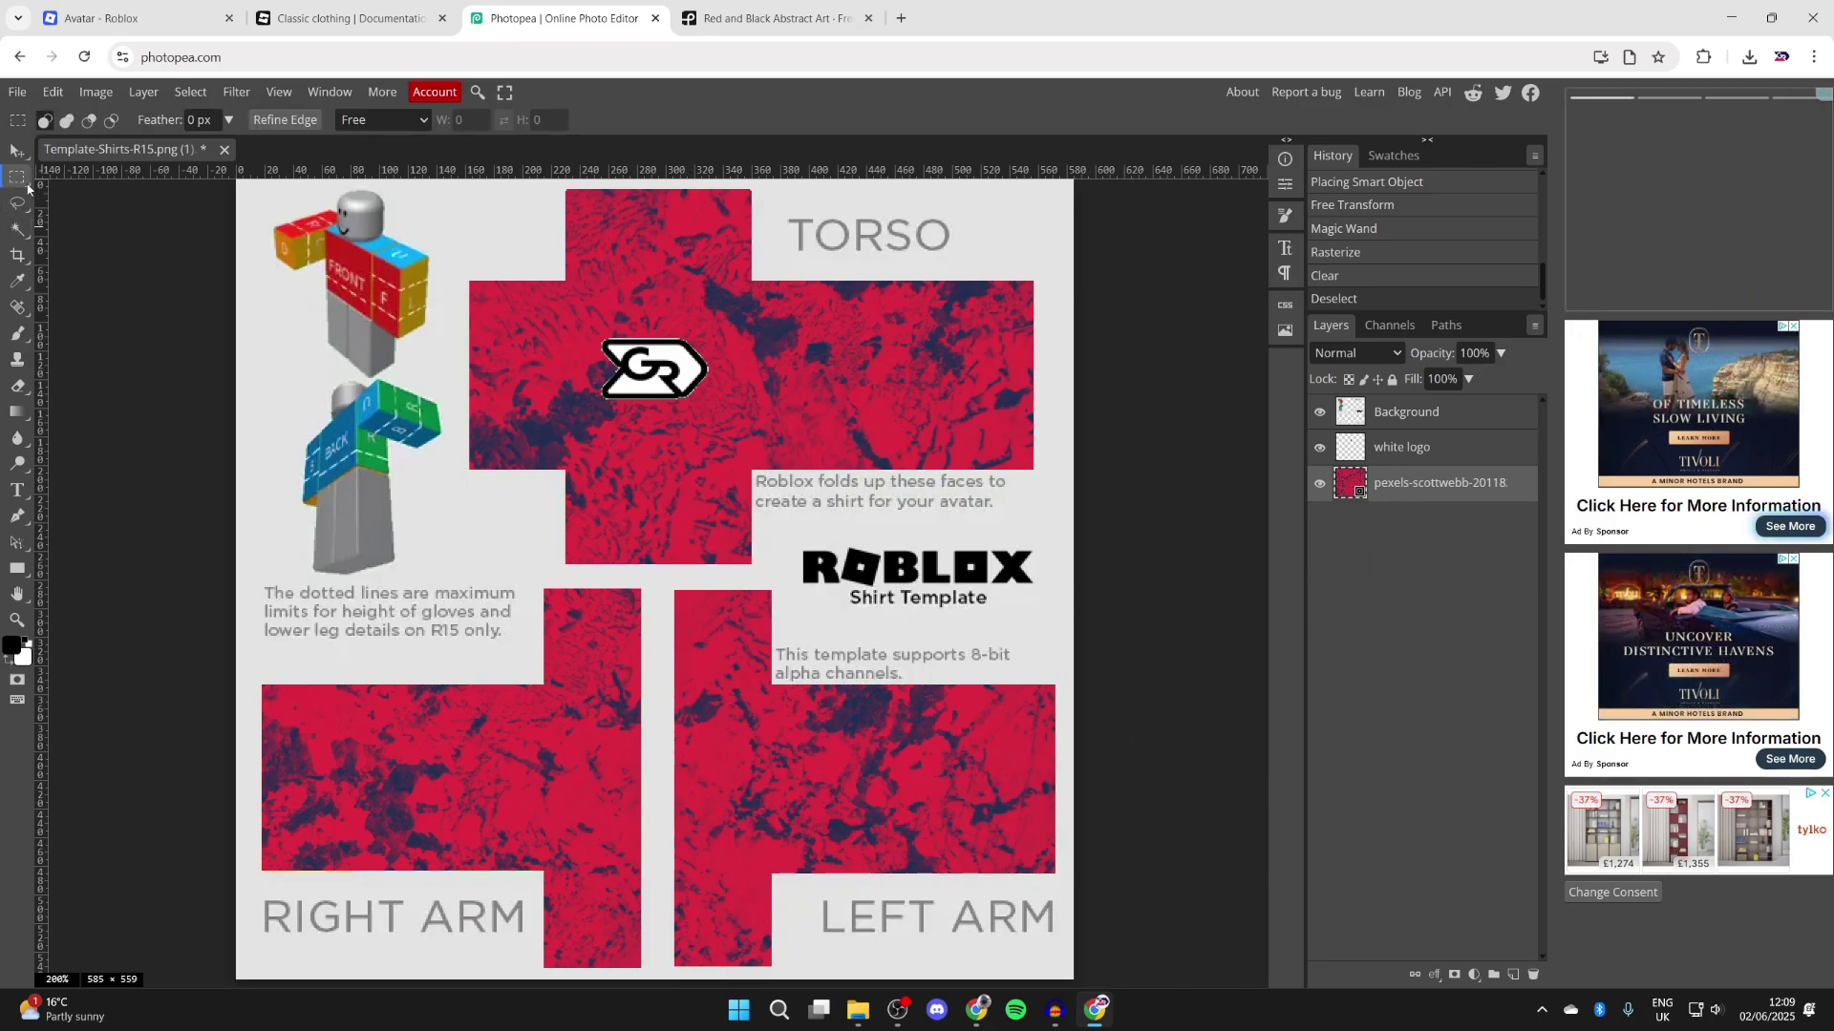
drag(251, 781, 1061, 978)
key(Delete)
click(799, 209)
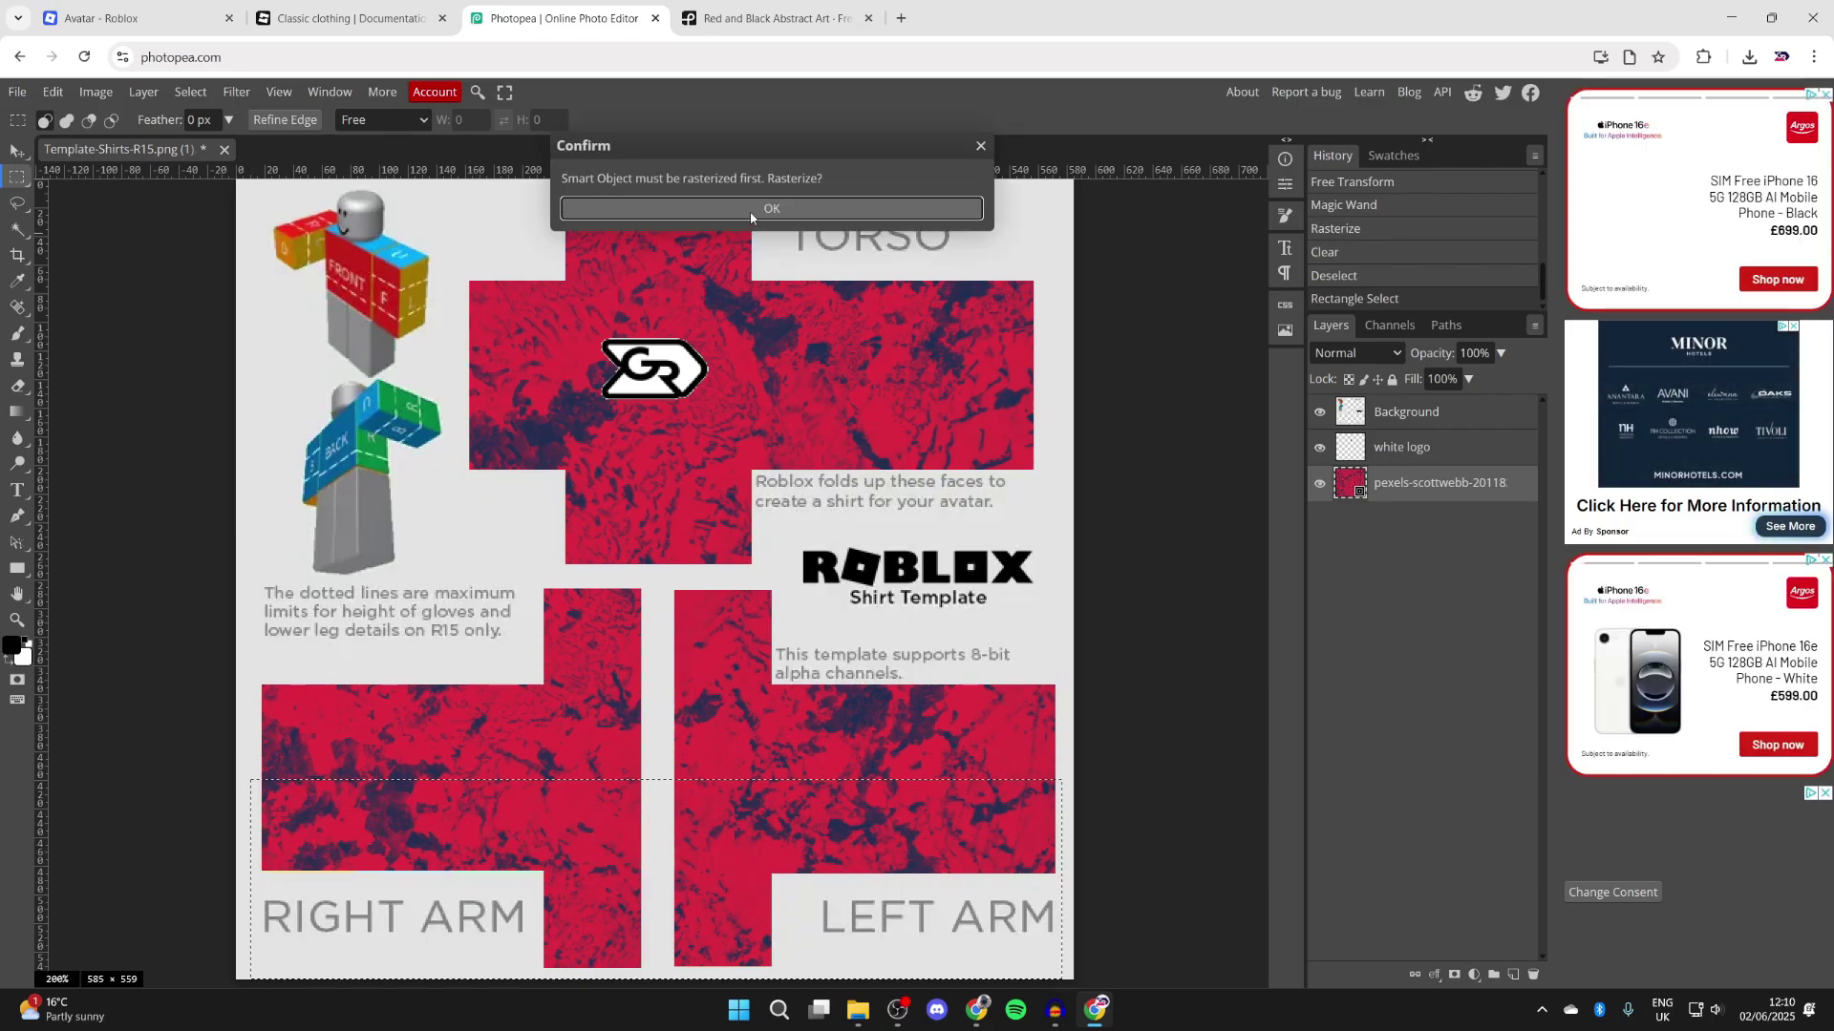
key(Delete)
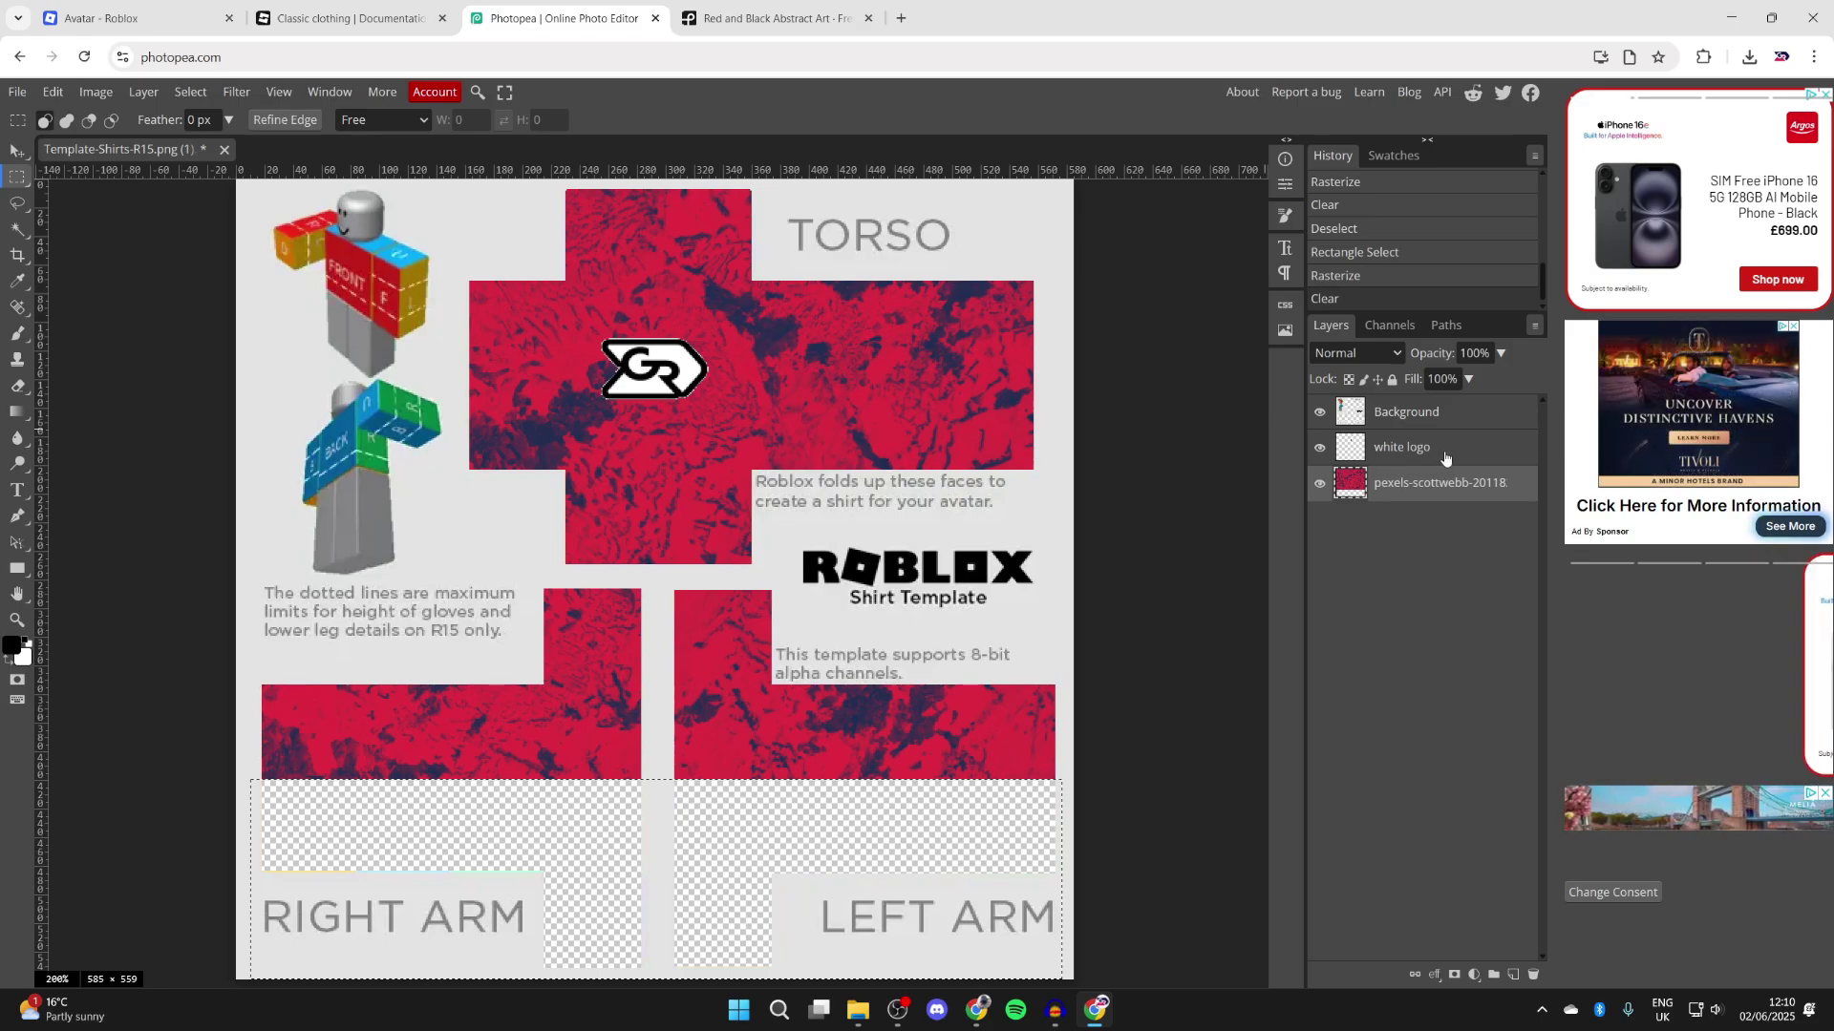
key(ctrl+d)
key(v)
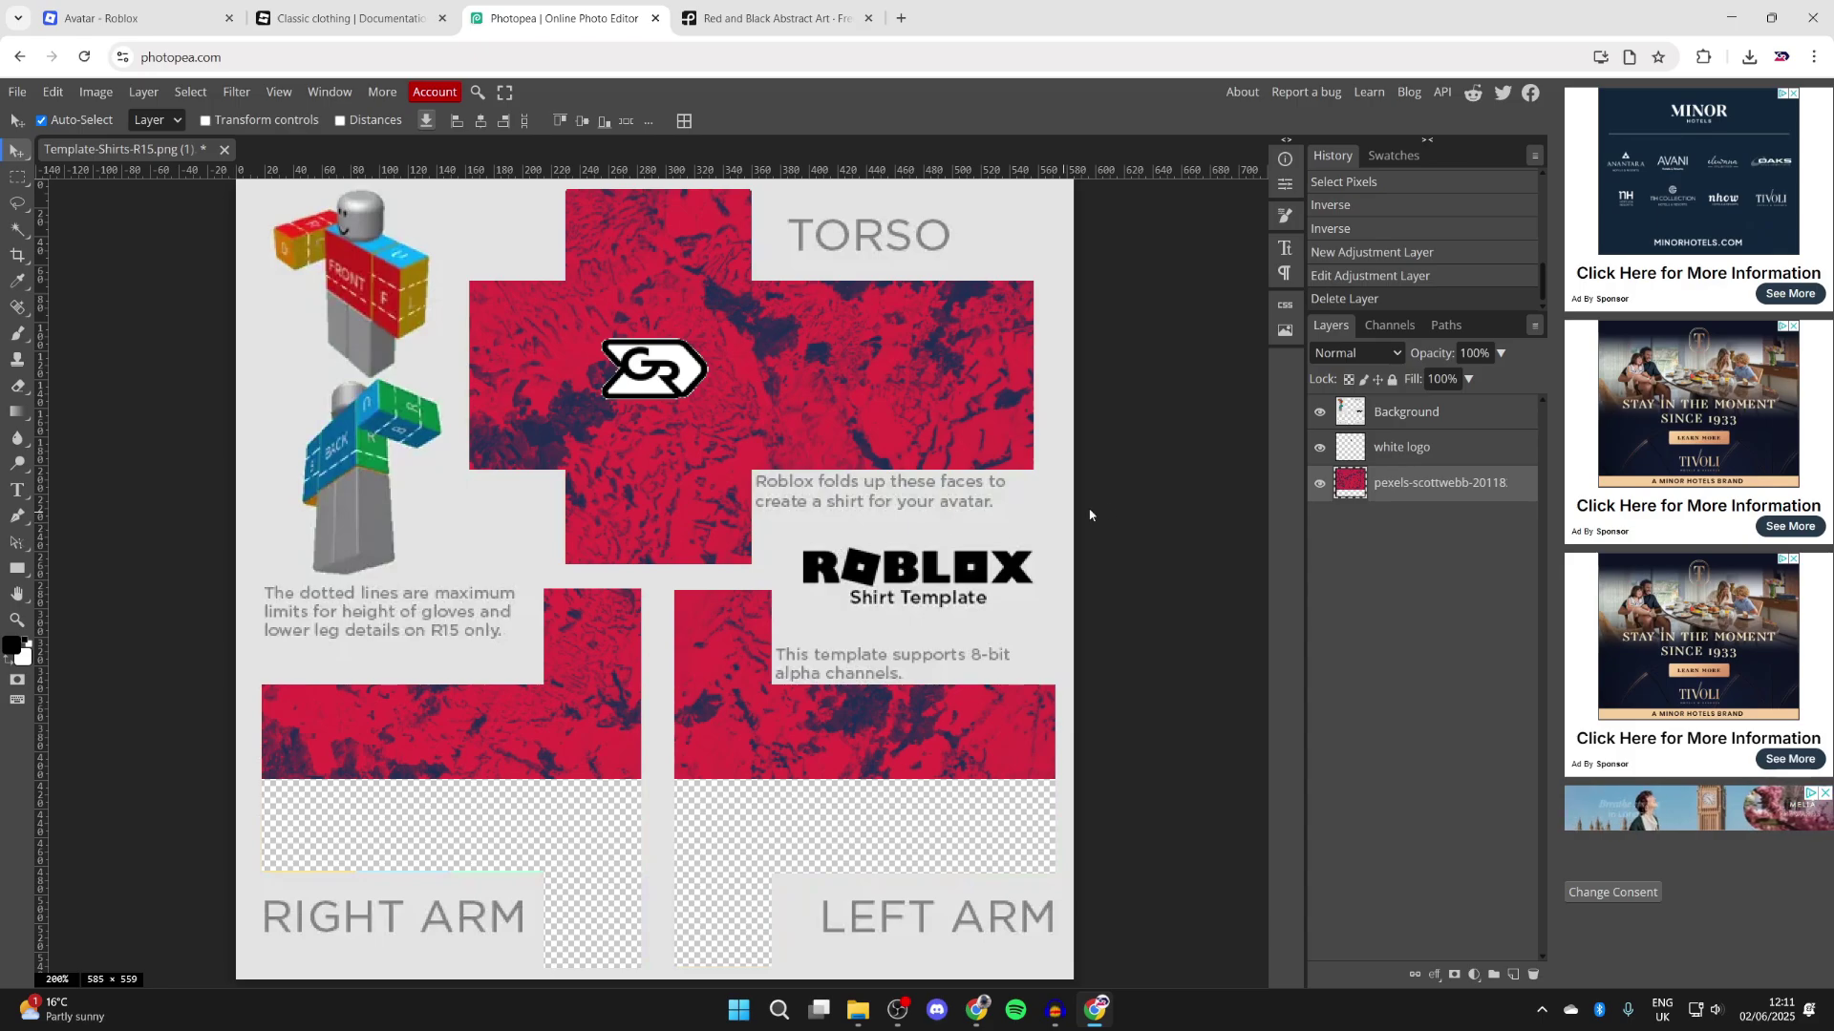
ctrl+click(1352, 486)
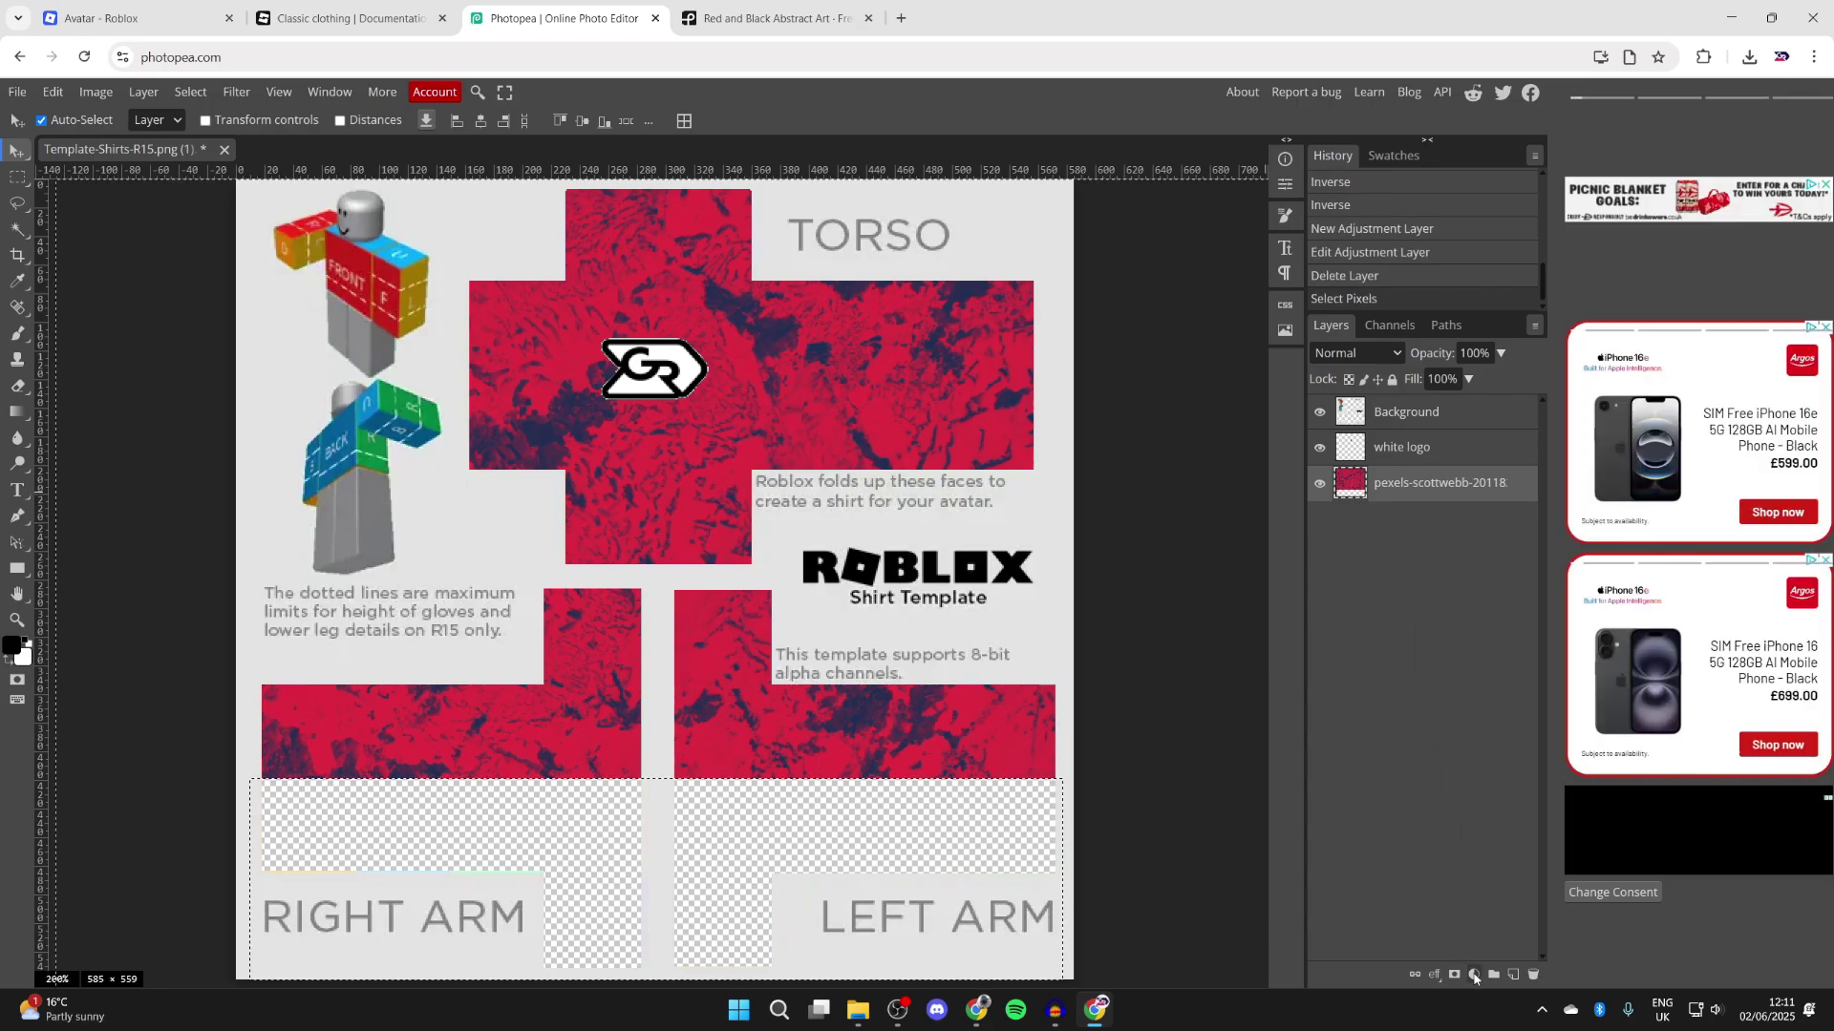
Add a Brightness/Contrast adjustment to the texture with Brightness raised to 24.
click(1474, 976)
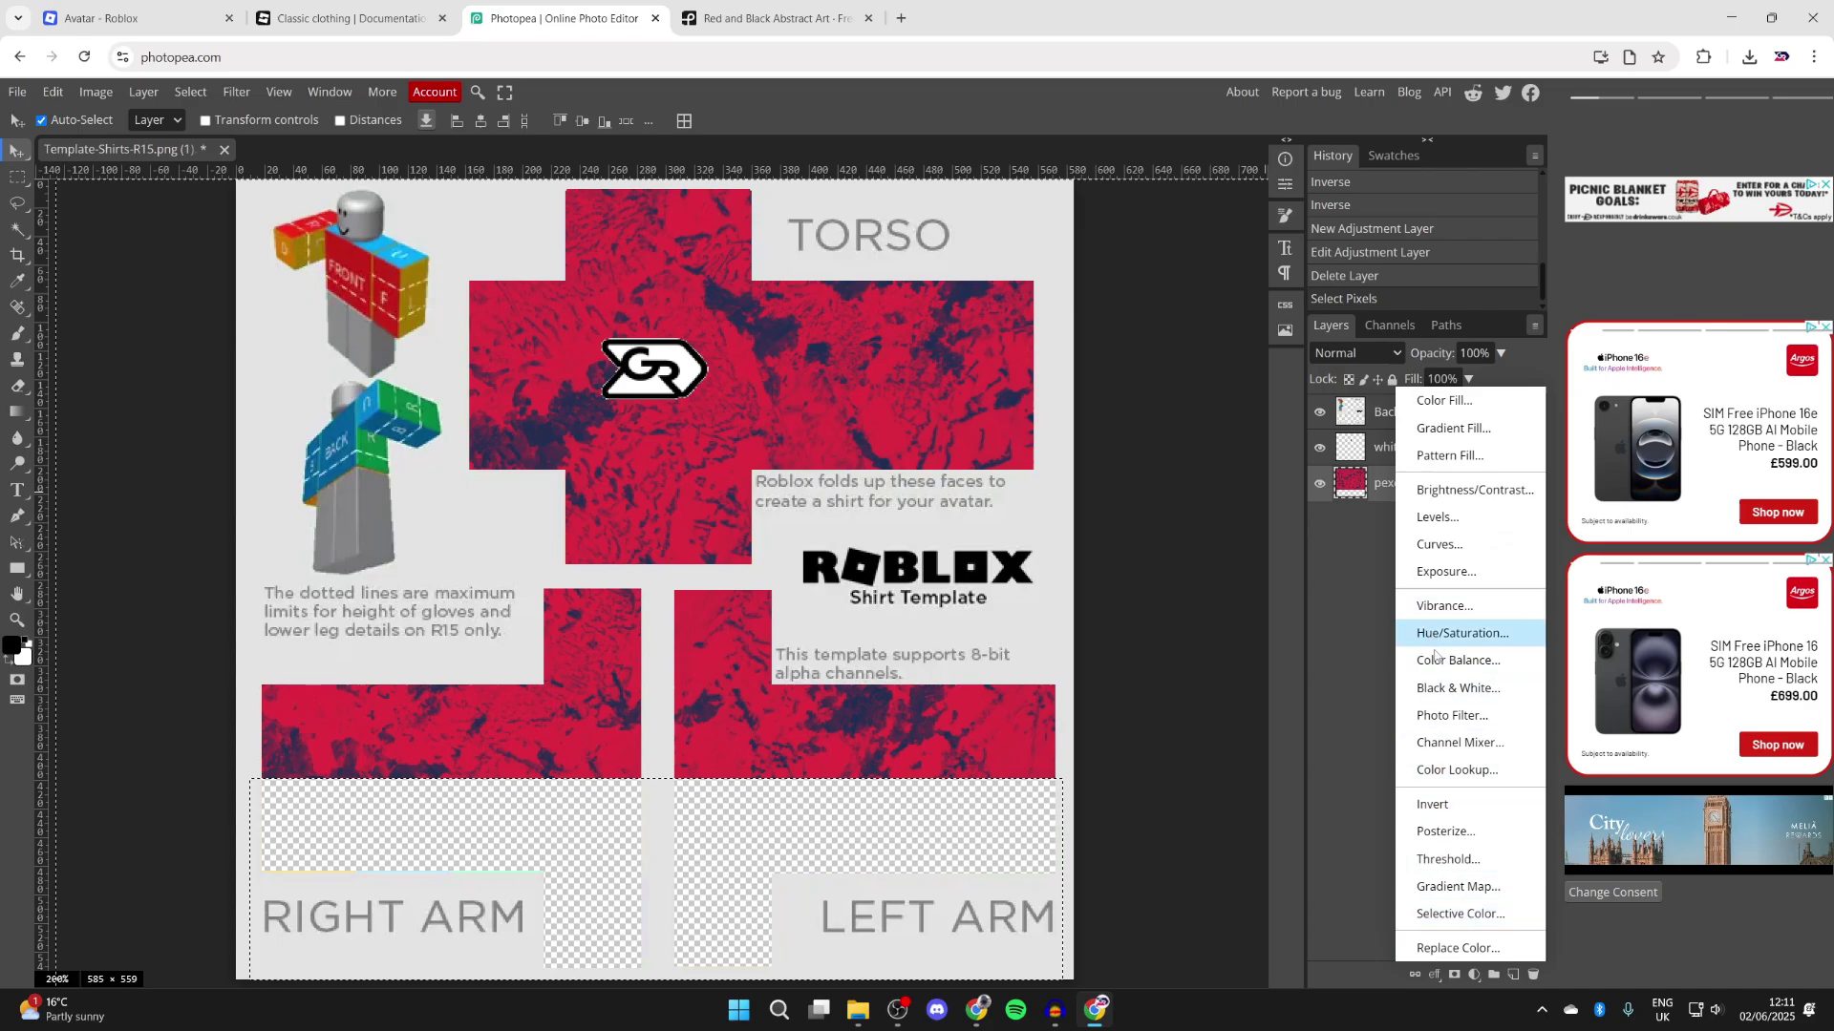
click(1434, 490)
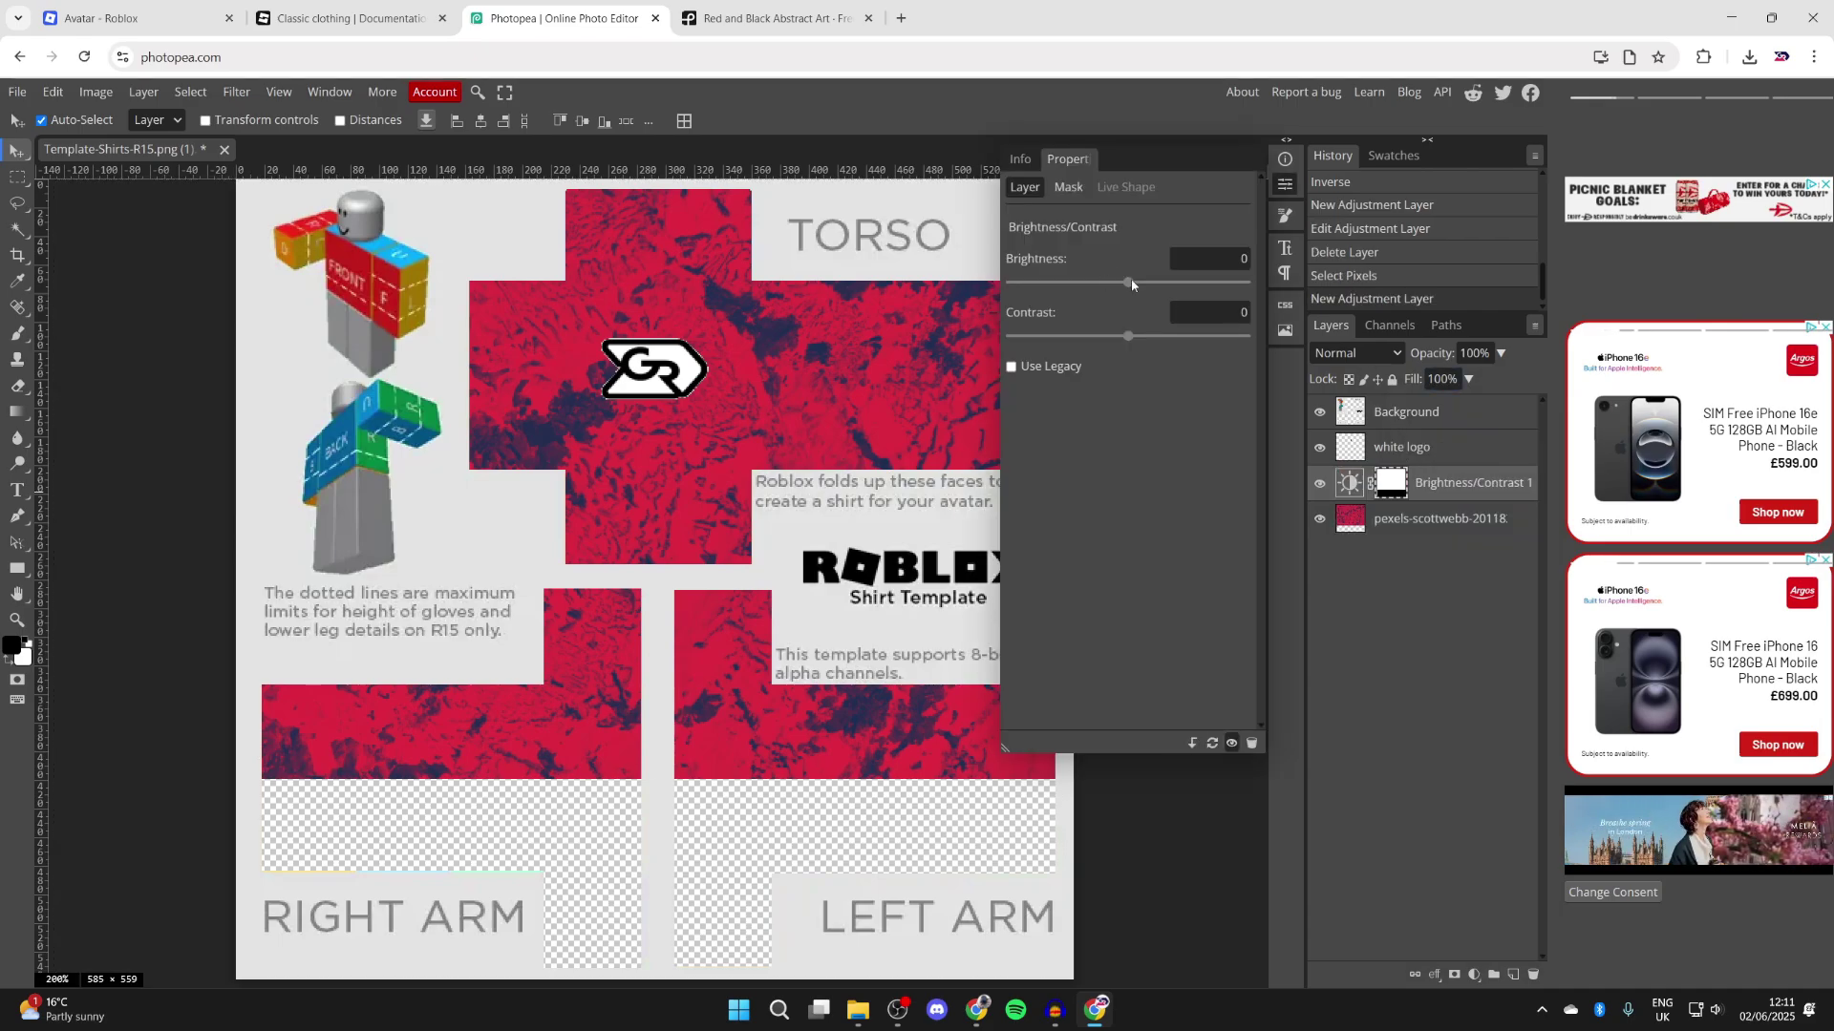
drag(1129, 283, 1147, 285)
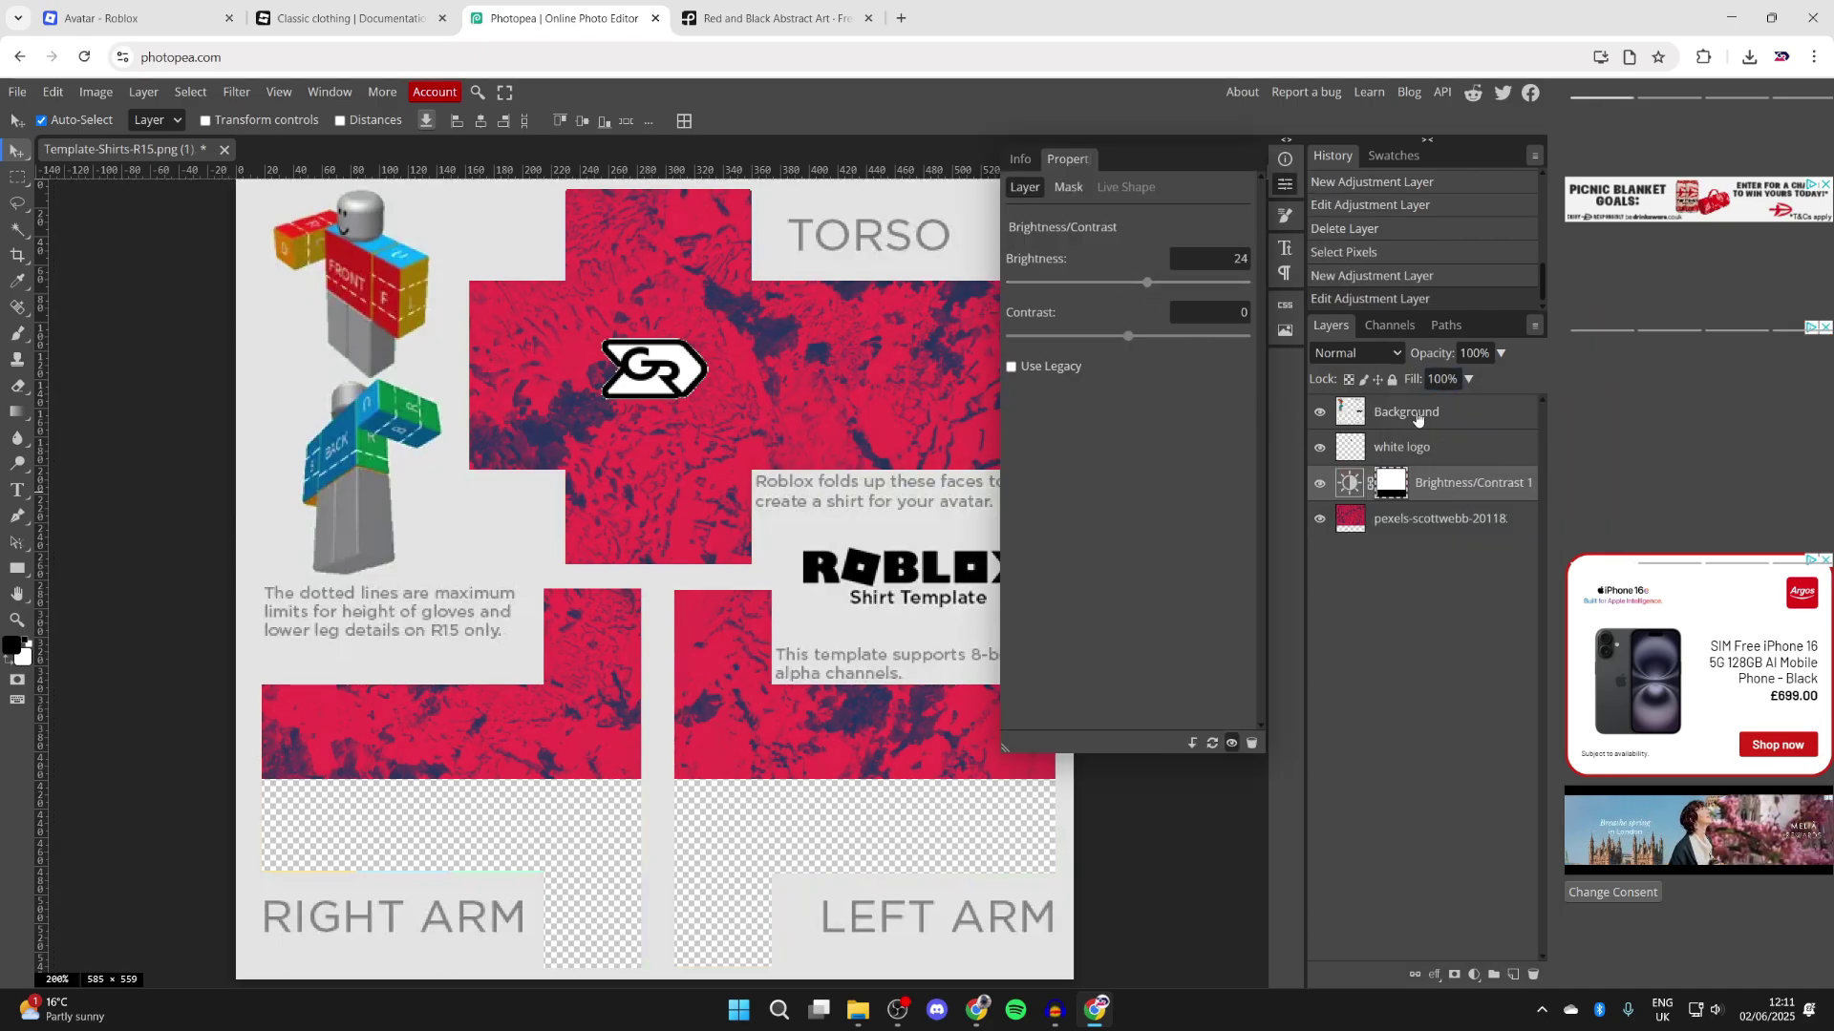
click(1387, 449)
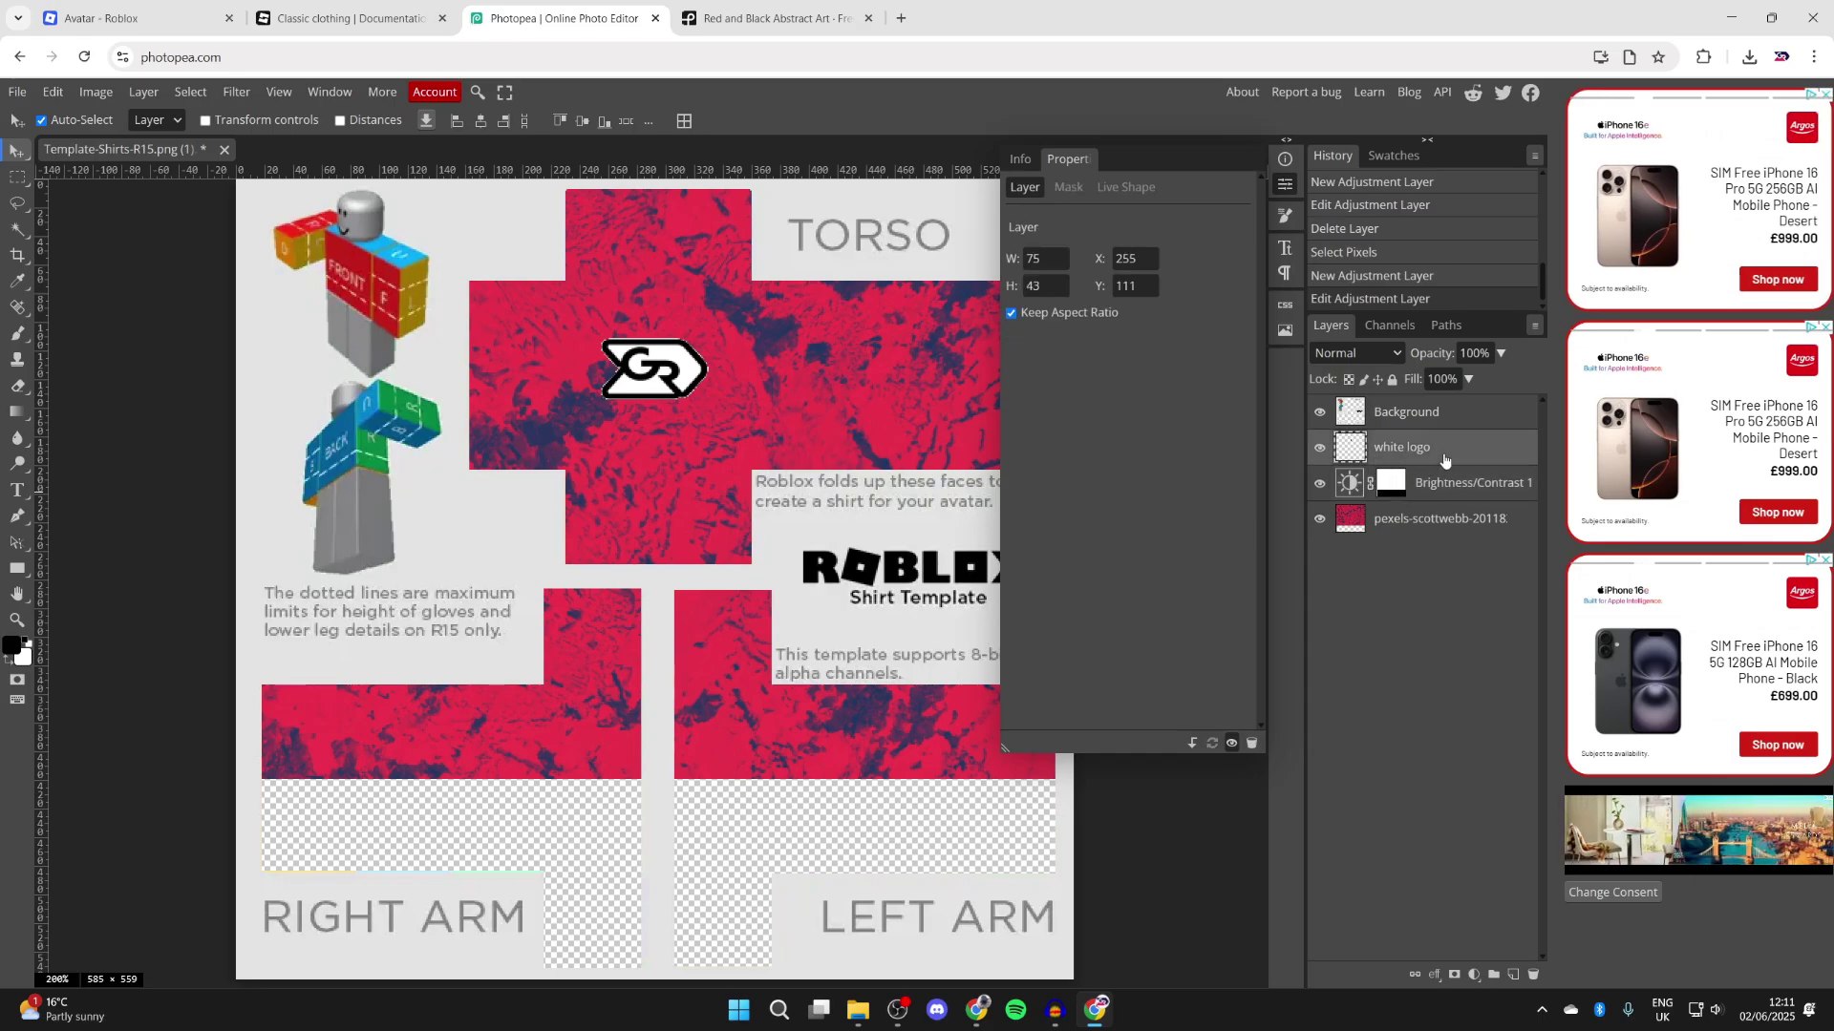
Enlarge the torso logo slightly using the transform handles.
click(204, 120)
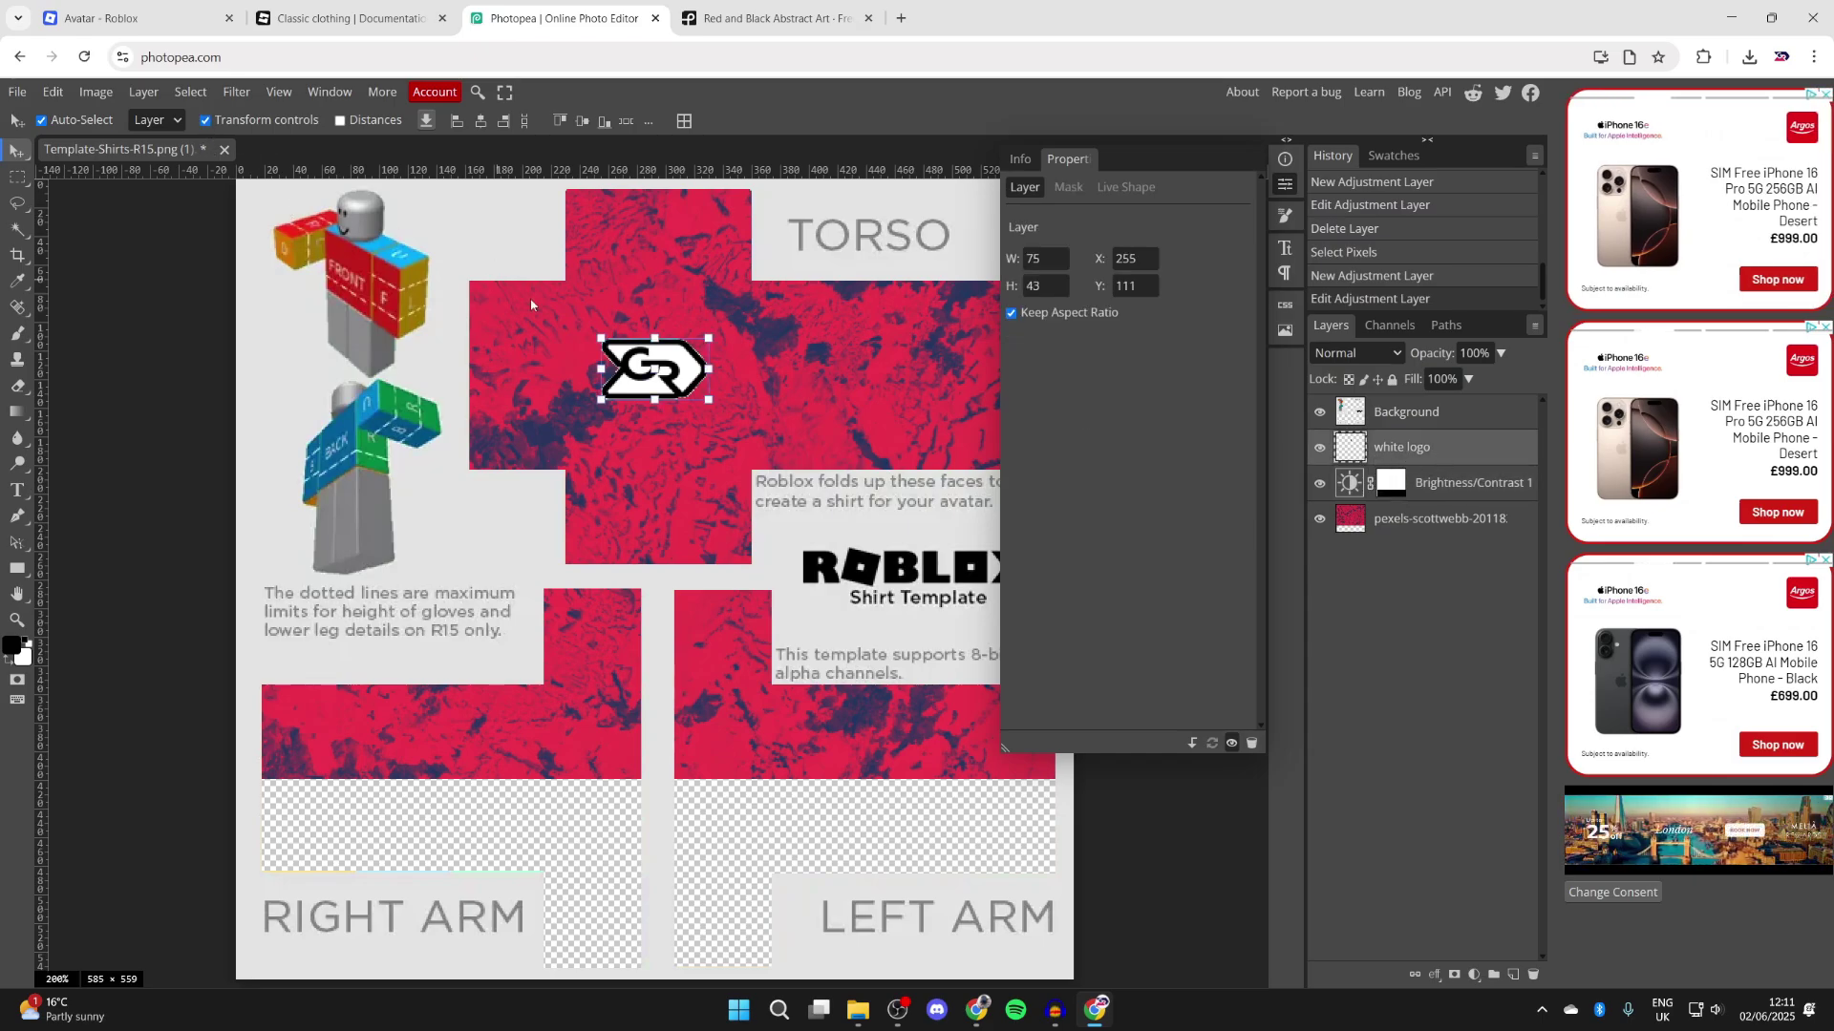
drag(605, 340, 683, 367)
key(Return)
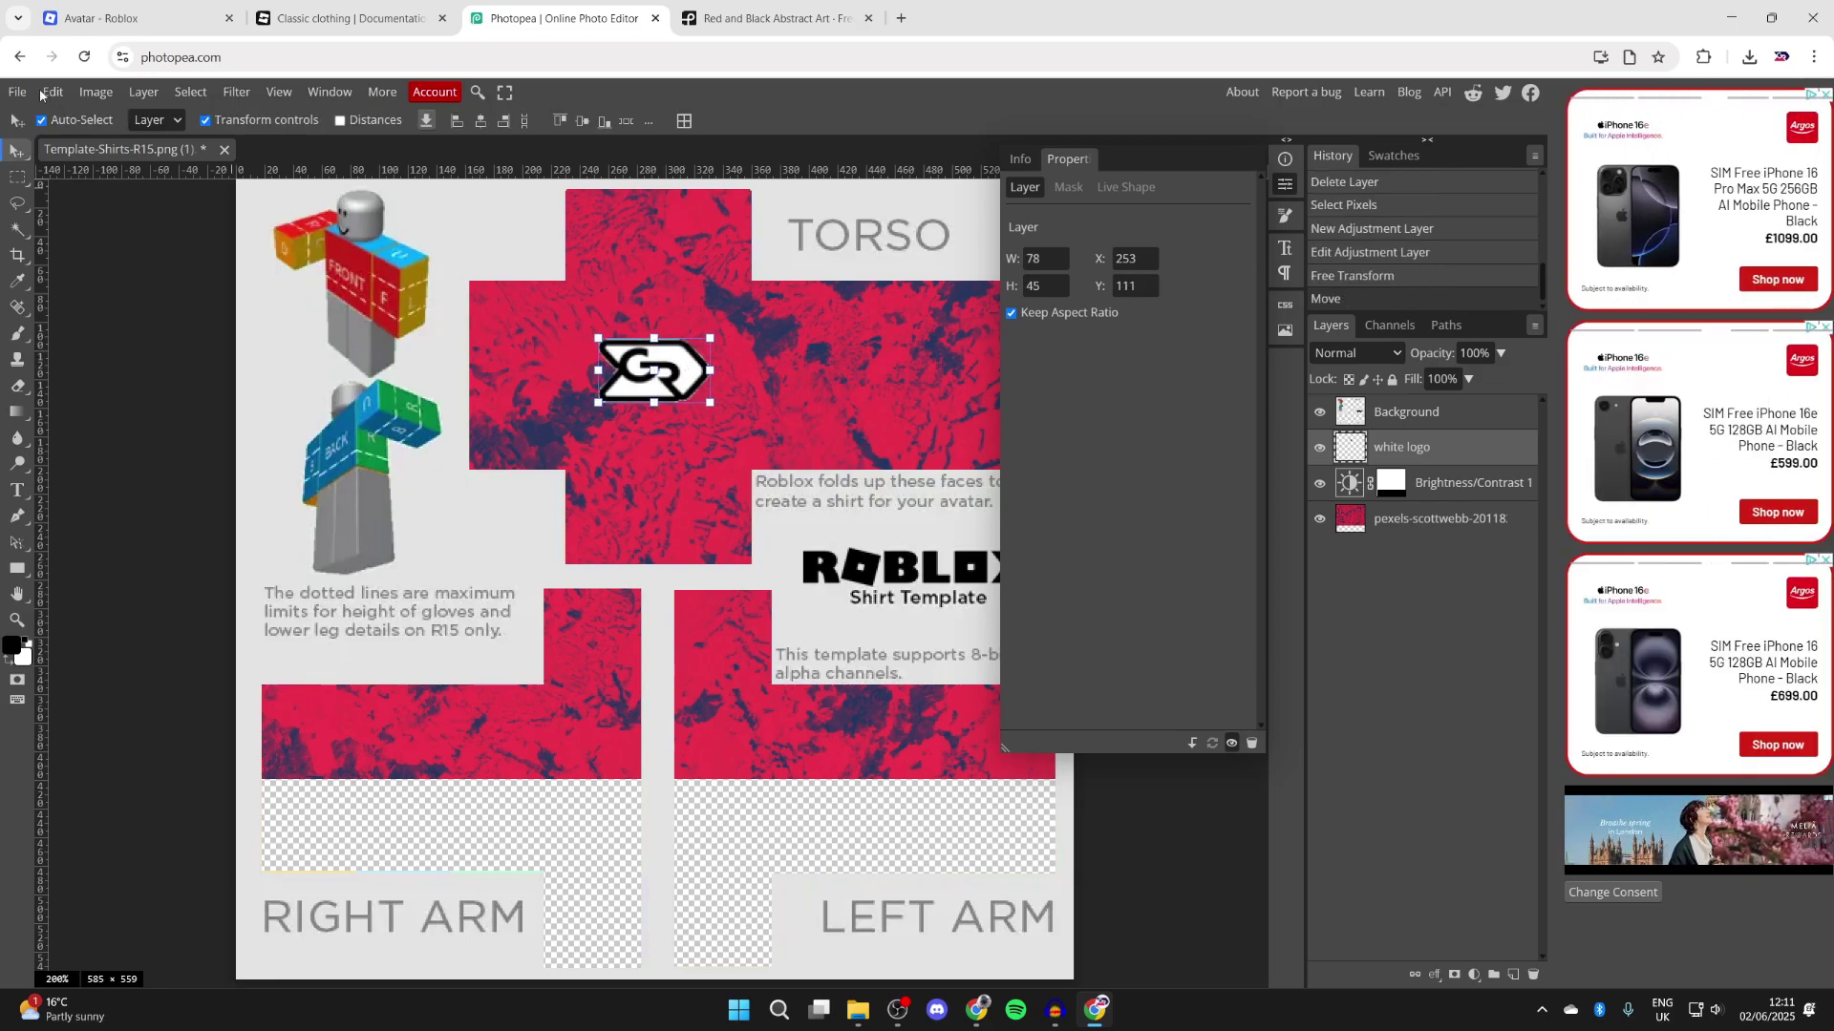
Export the design as a PNG, saving Template-Shirts-R15.png (1).png.
click(17, 91)
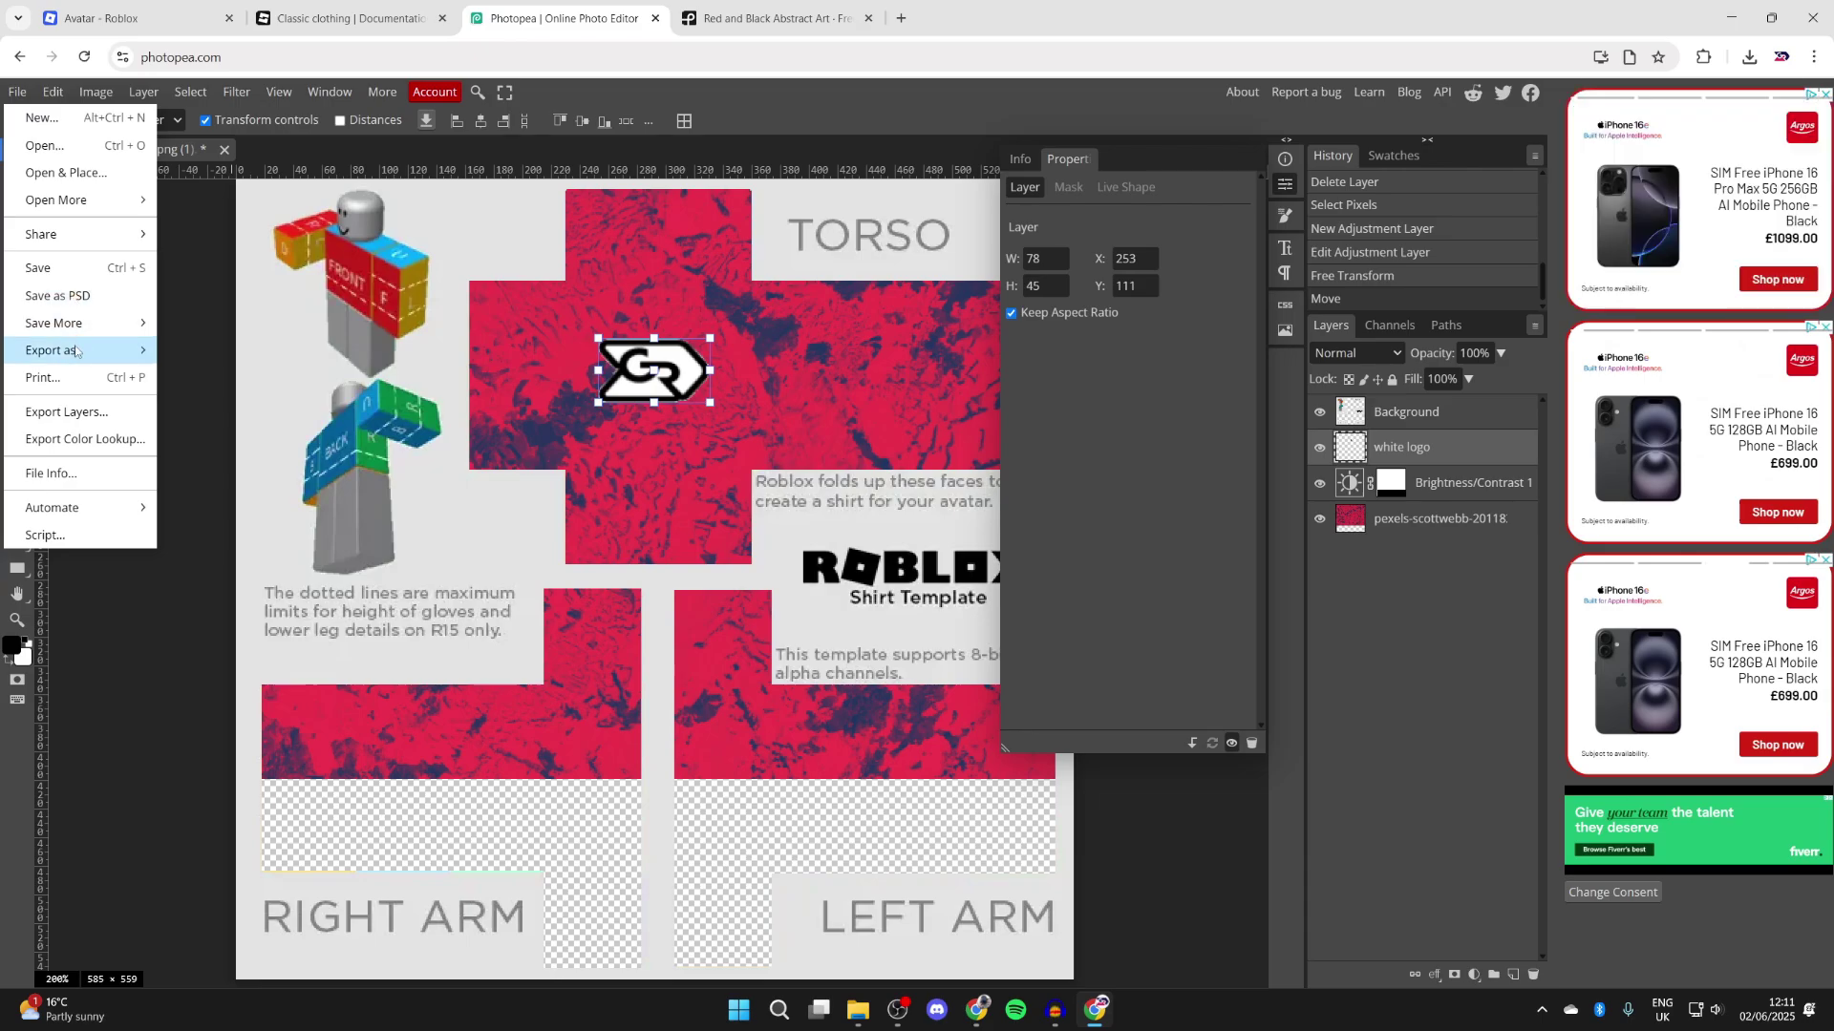
mouse_move(76, 351)
click(202, 351)
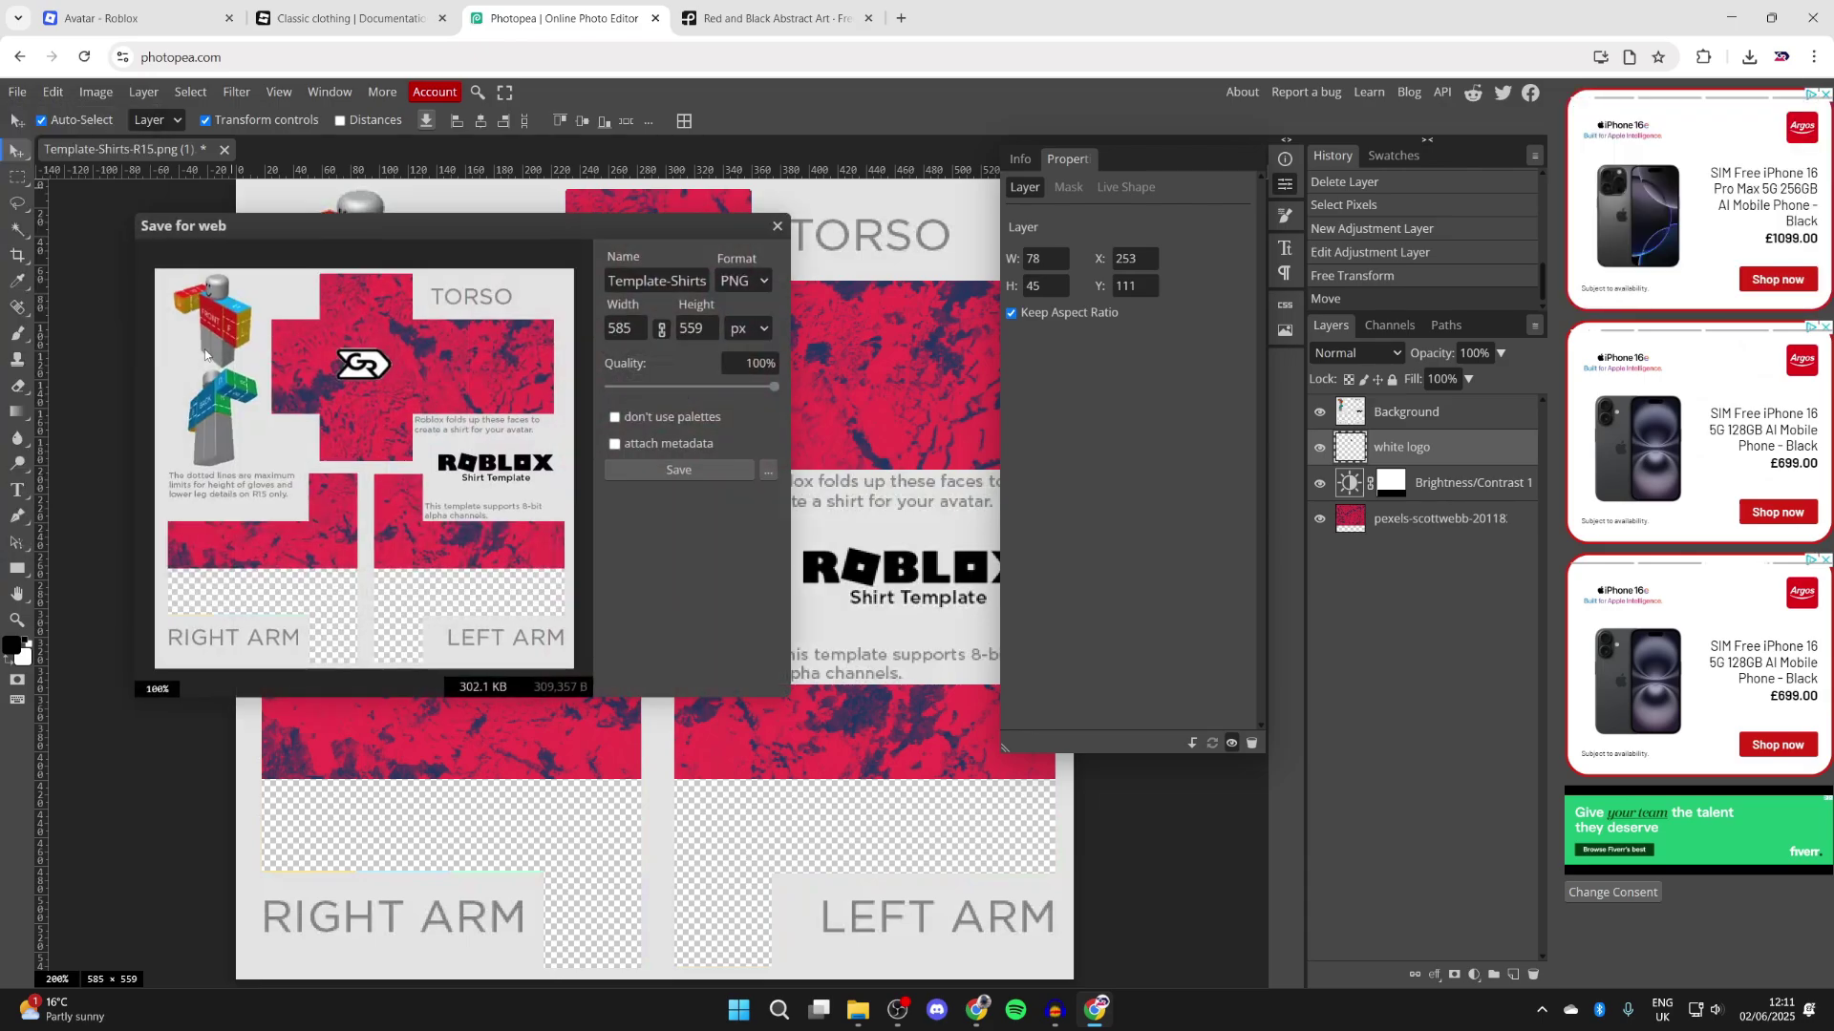
click(699, 470)
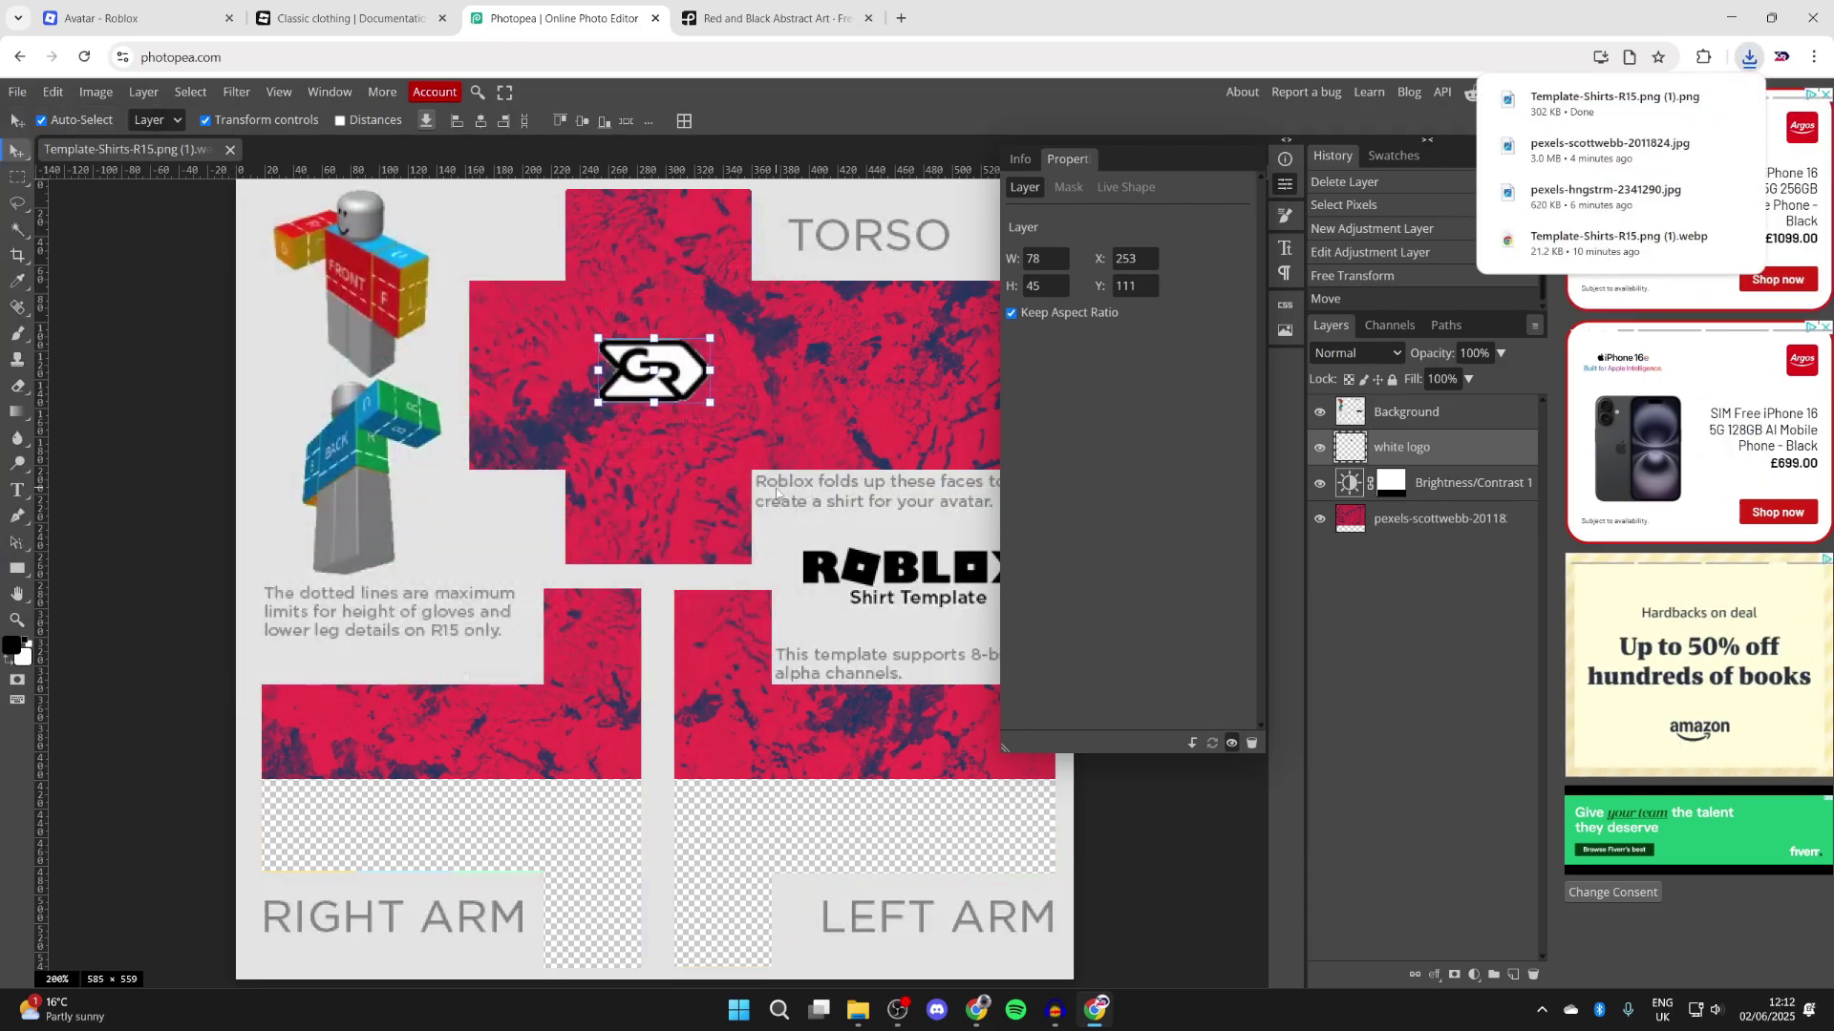
click(134, 18)
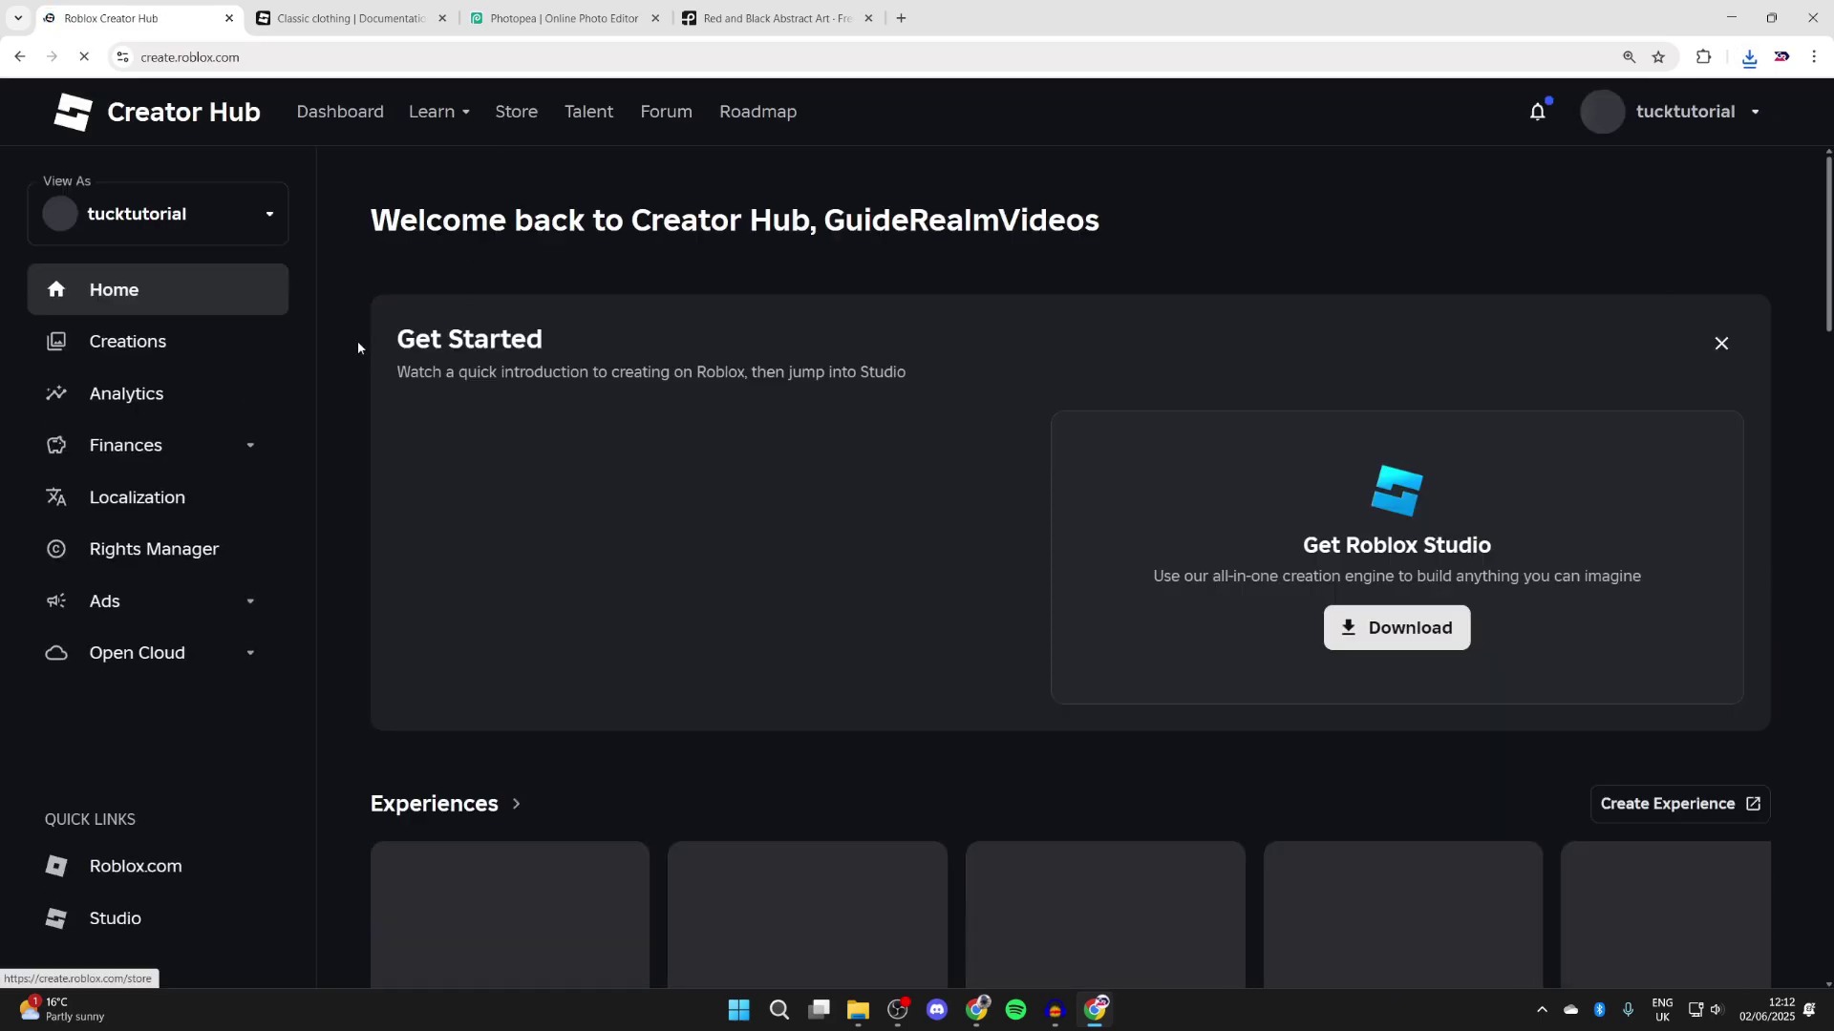
In Creations, filter Avatar Items to Classic Shirts and start a new asset upload.
click(128, 344)
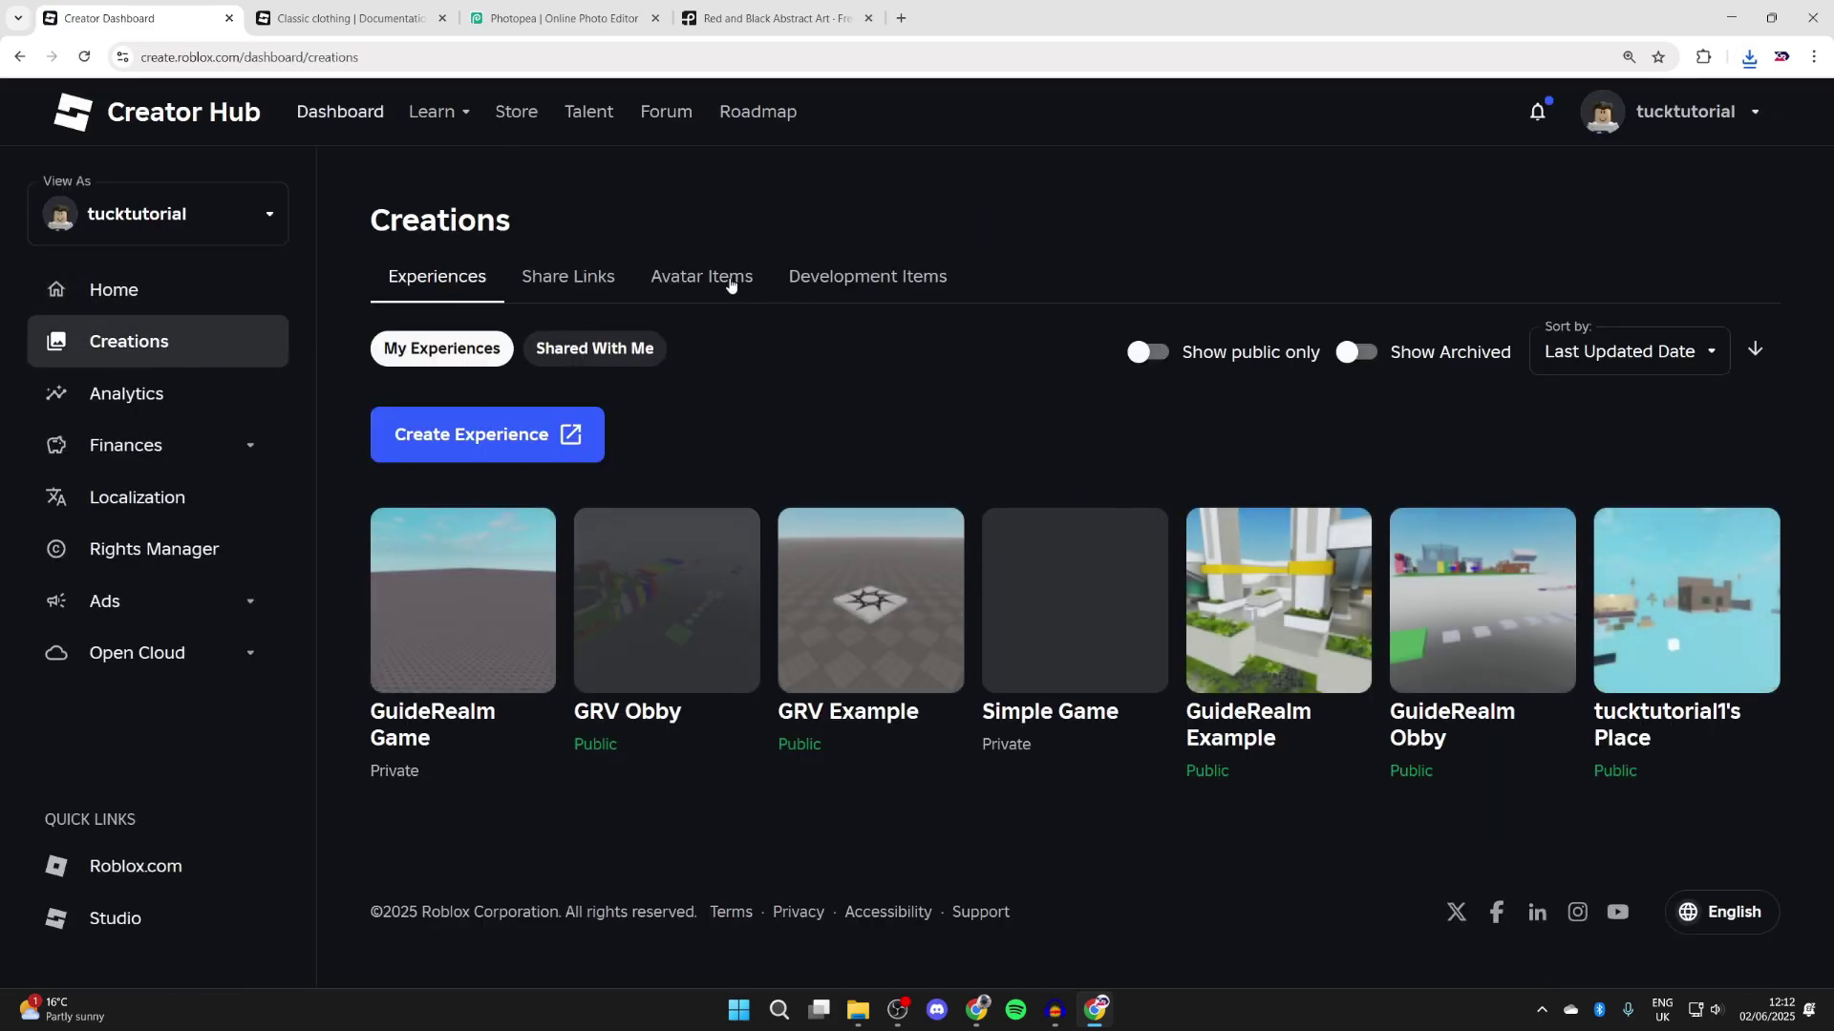
click(729, 284)
click(718, 348)
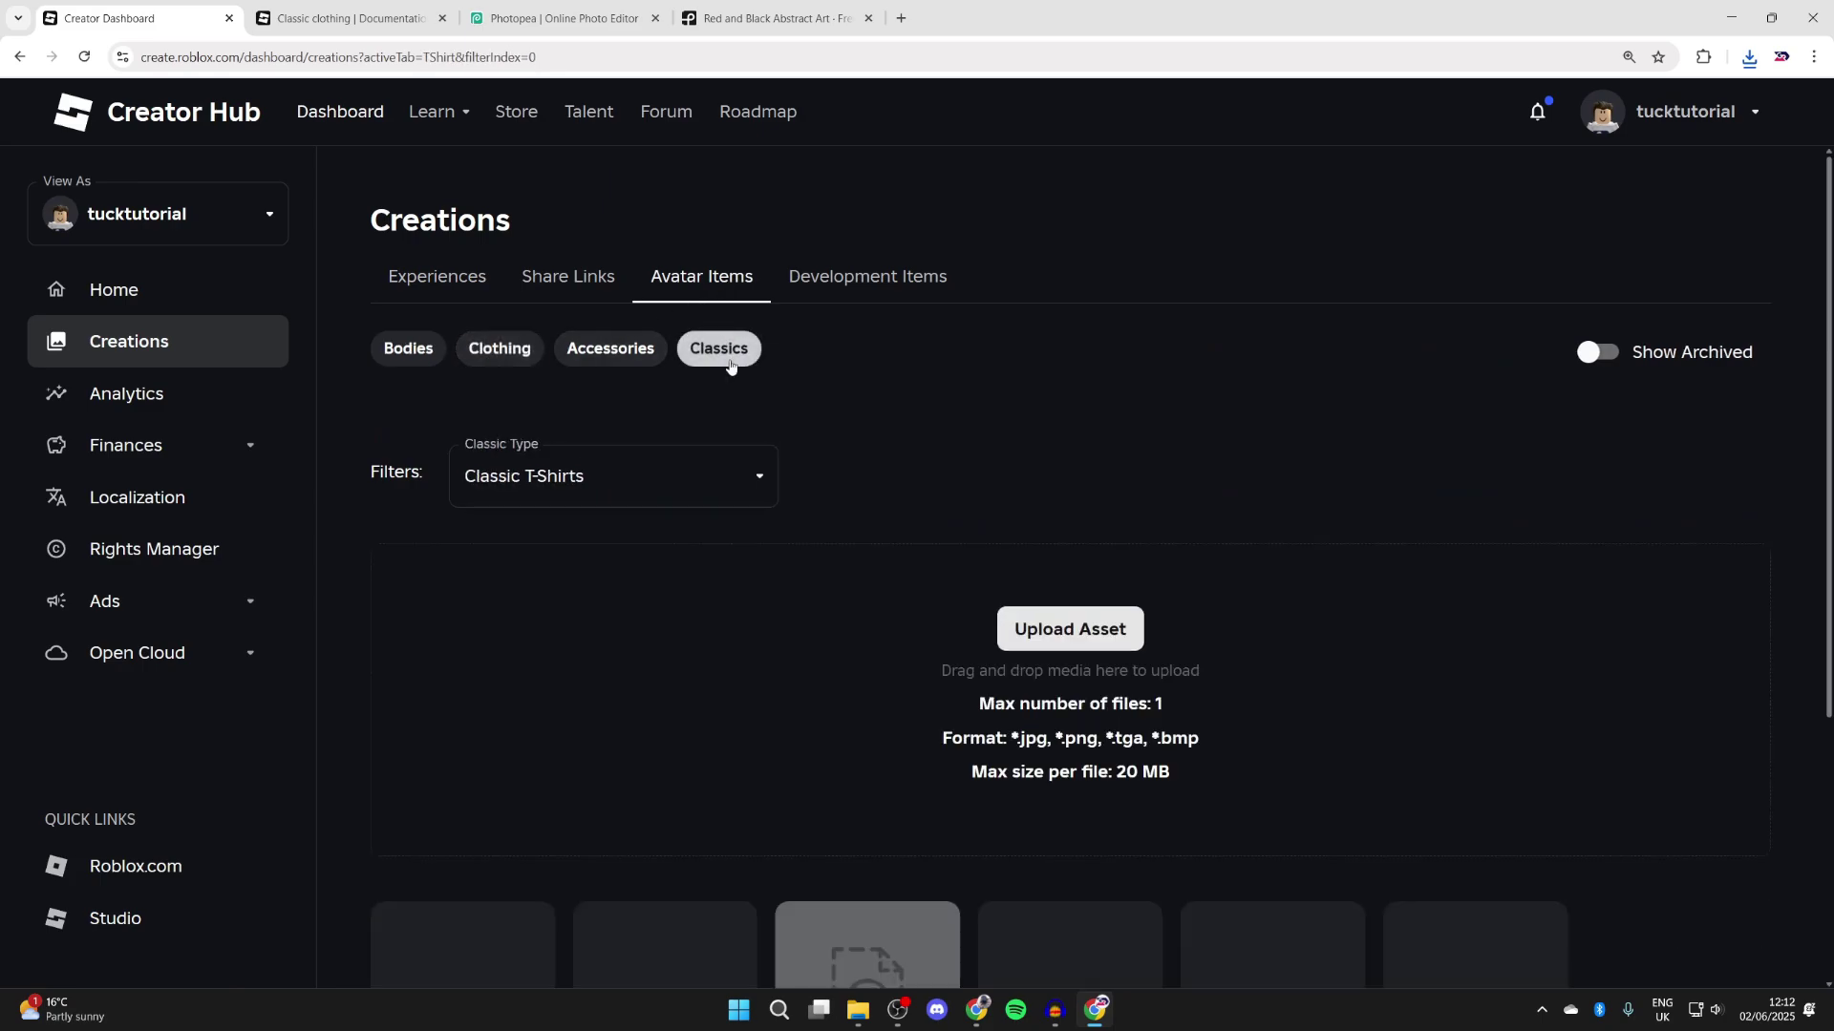
click(551, 478)
click(561, 581)
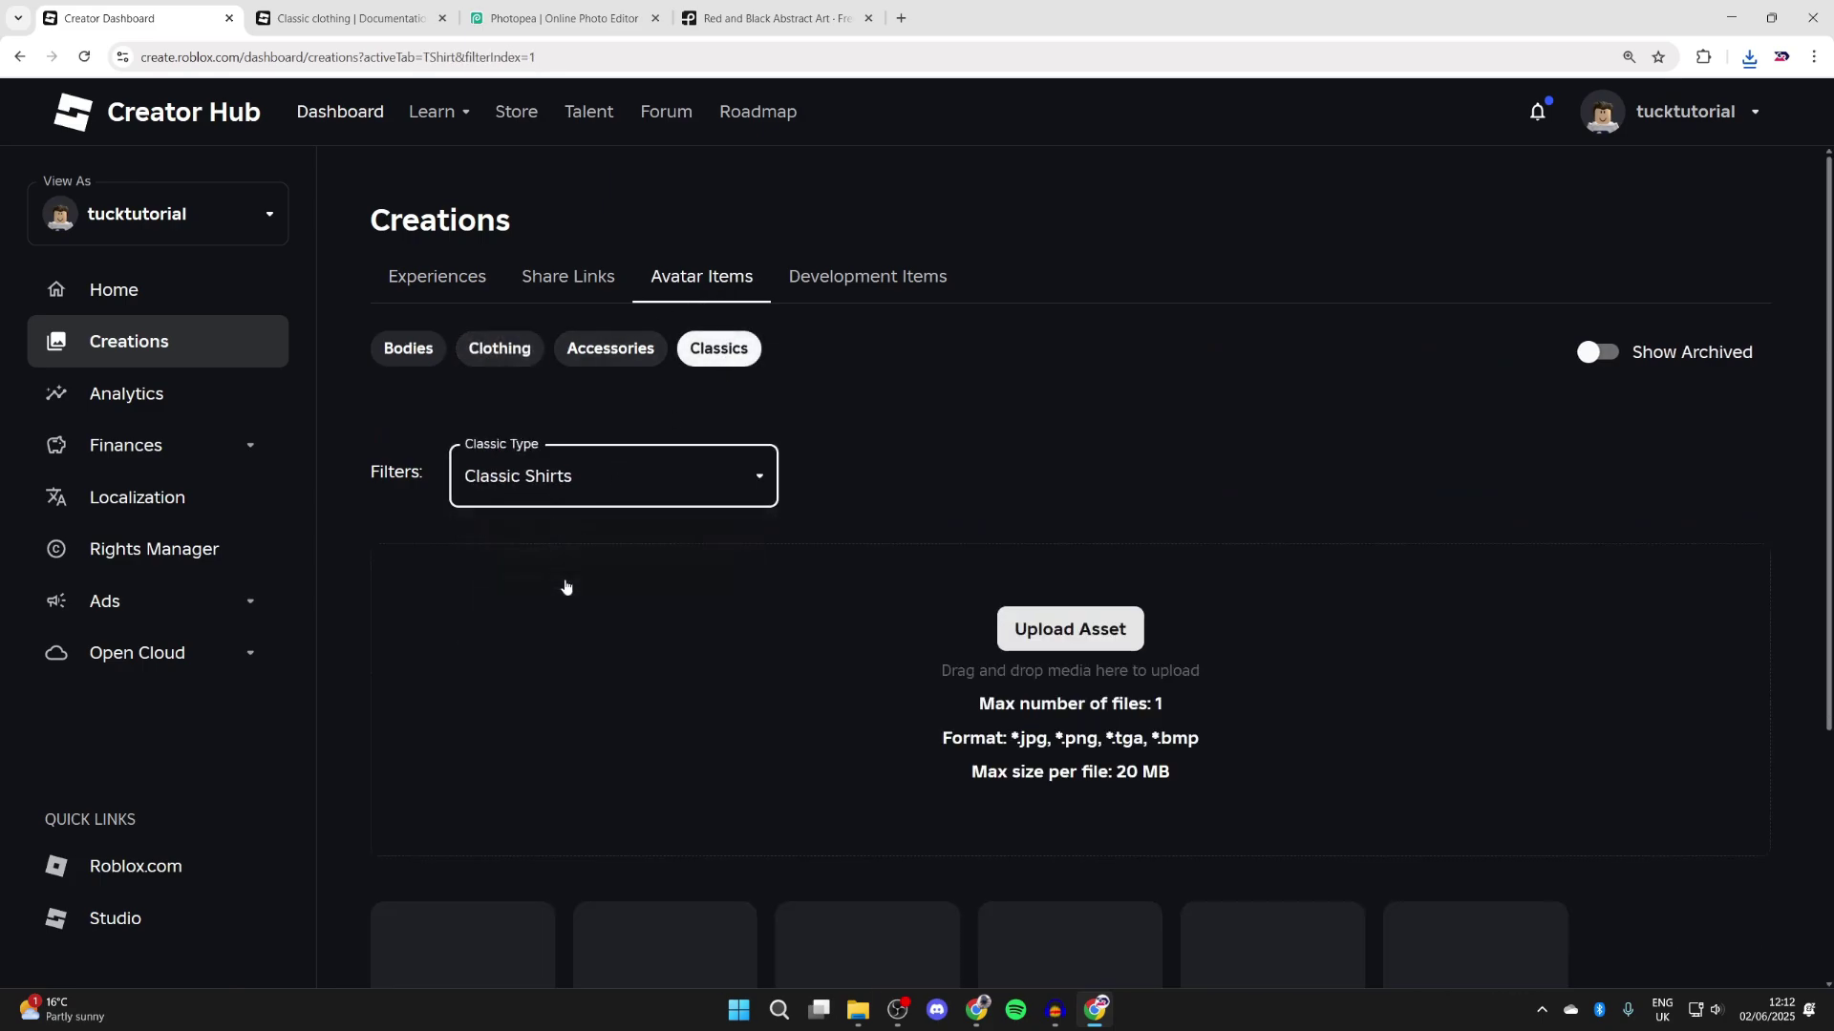
click(1070, 630)
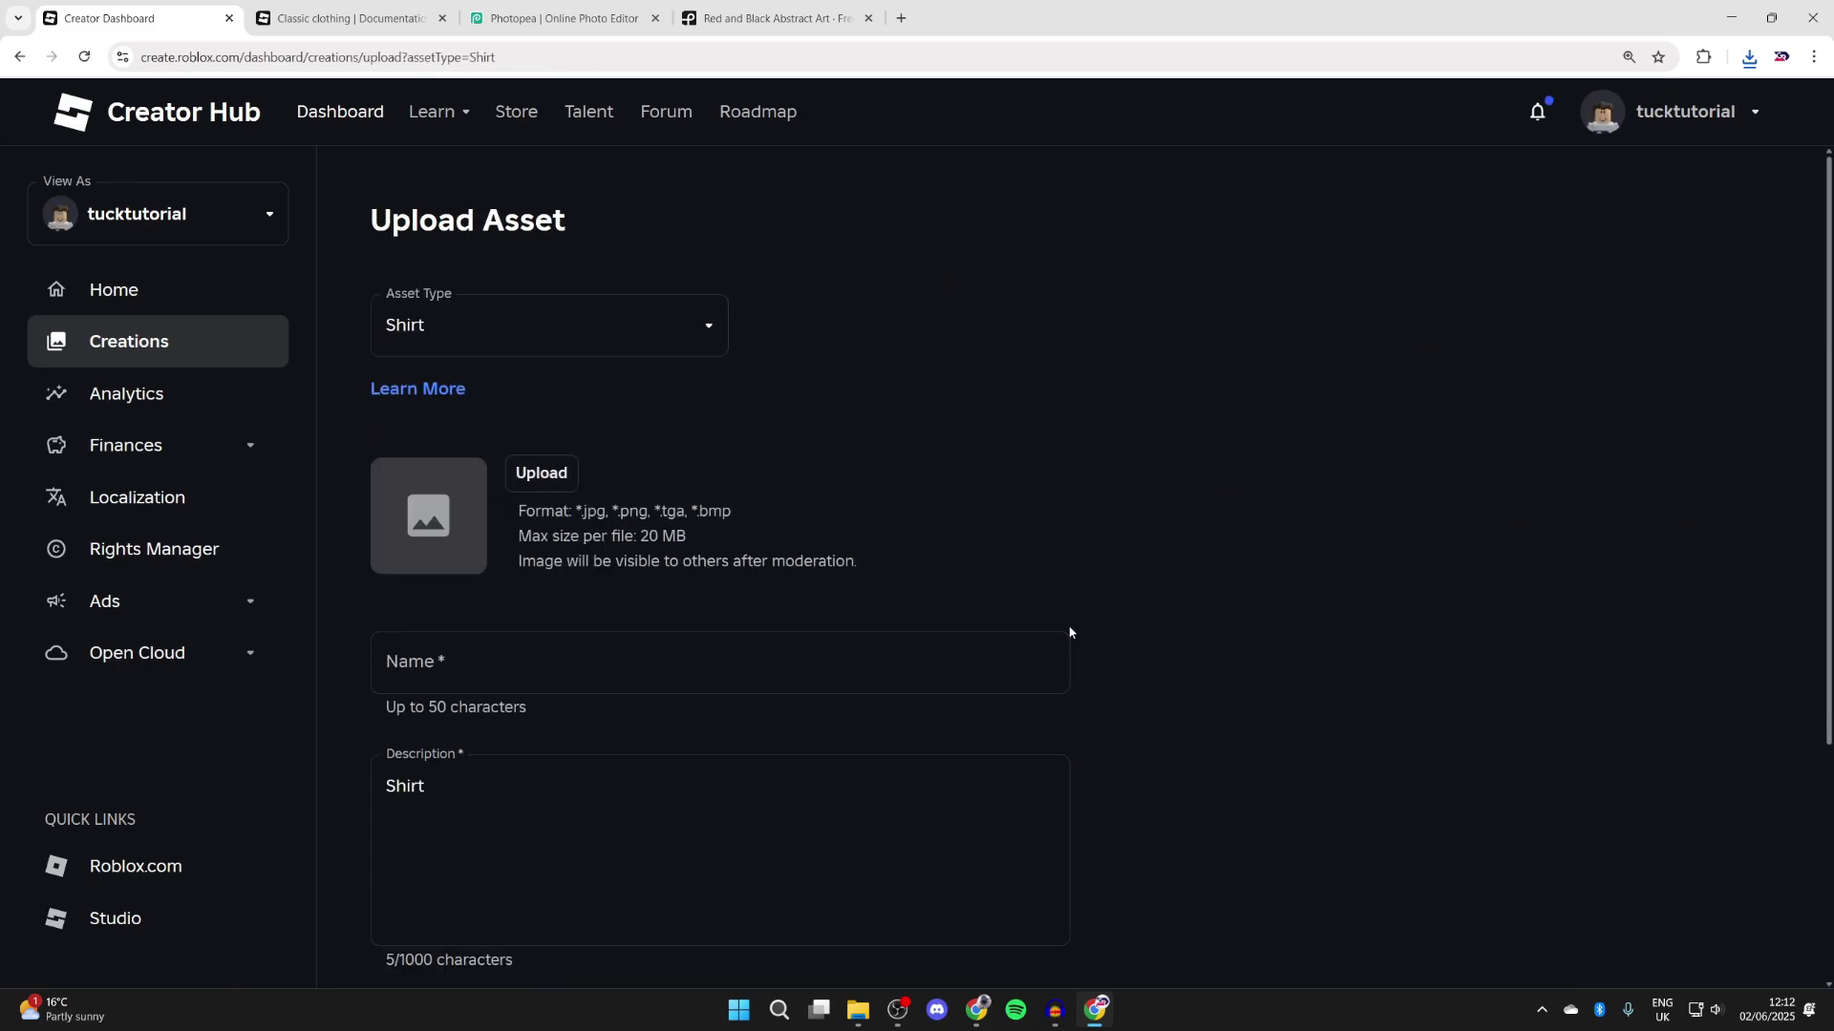
Choose Template-Shirts-R15.png (1).png from Downloads and name the shirt New GRV.
click(543, 488)
click(82, 202)
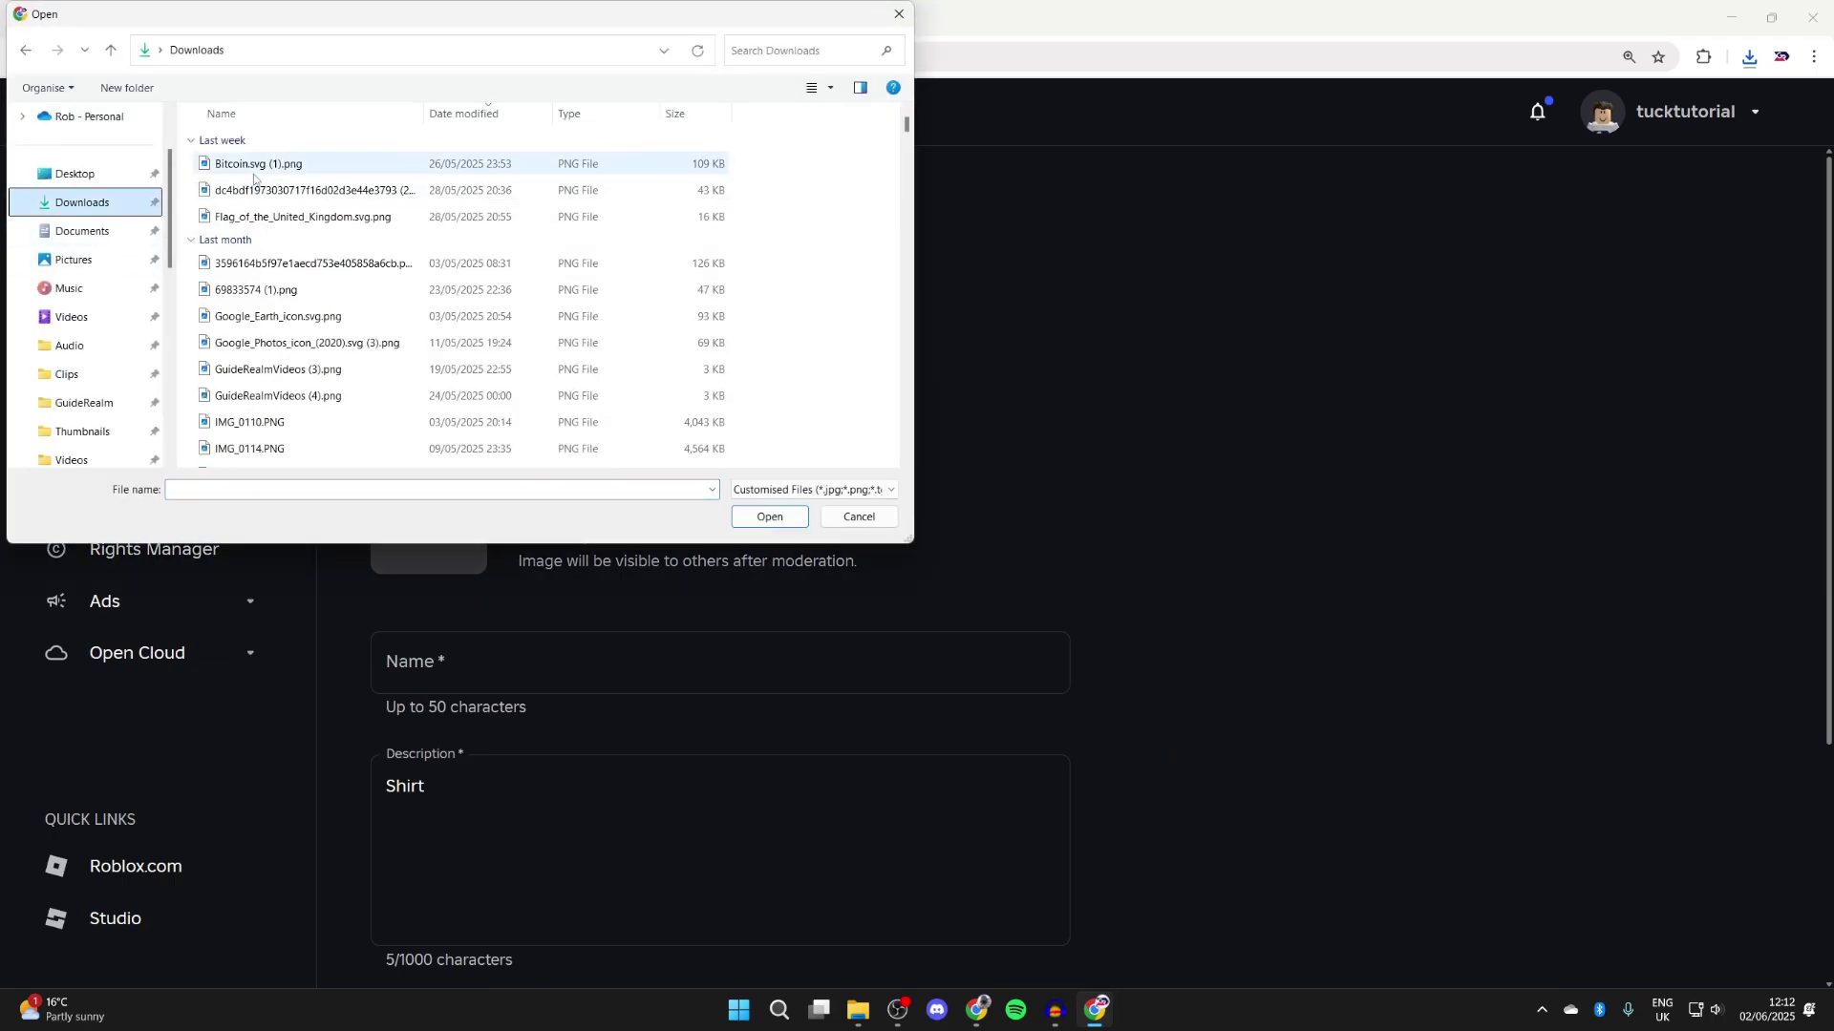
double_click(254, 164)
scroll(717, 449, down, 1)
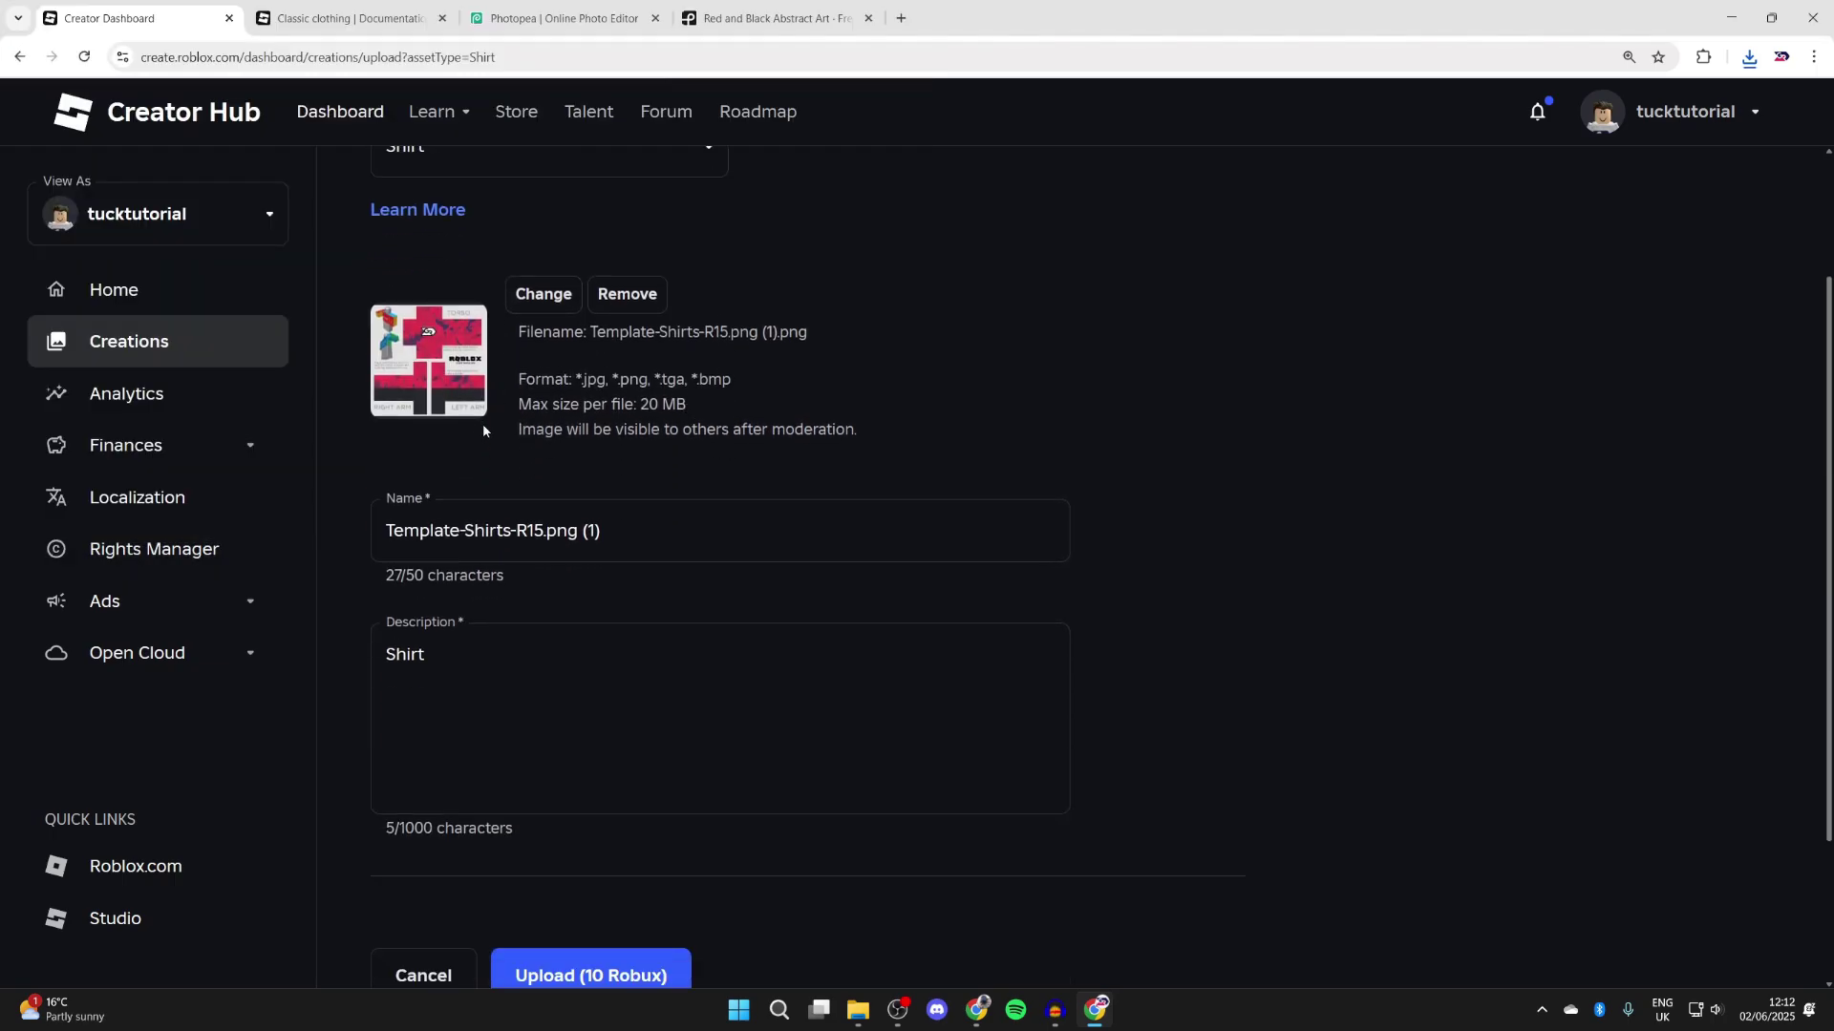
triple_click(421, 506)
text(New GRV)
Submit the shirt upload and confirm the 10 Robux fee.
scroll(544, 586, down, 1)
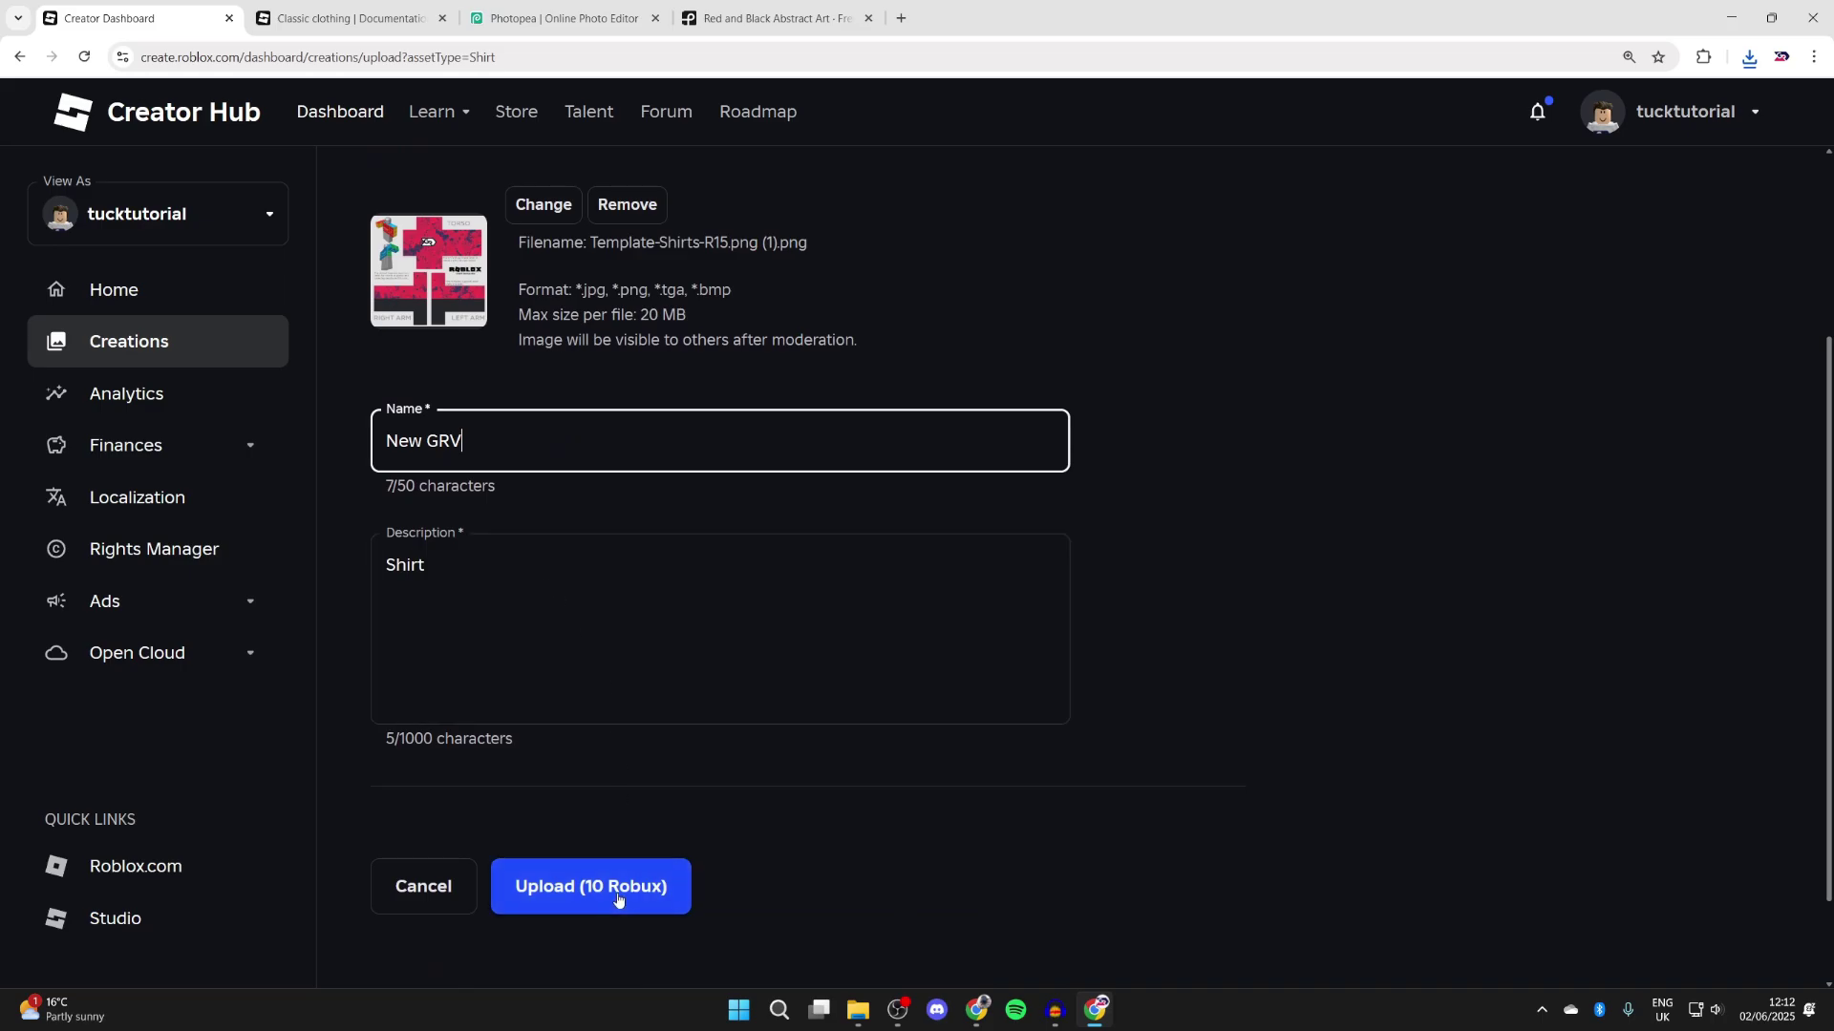
click(617, 898)
click(1098, 598)
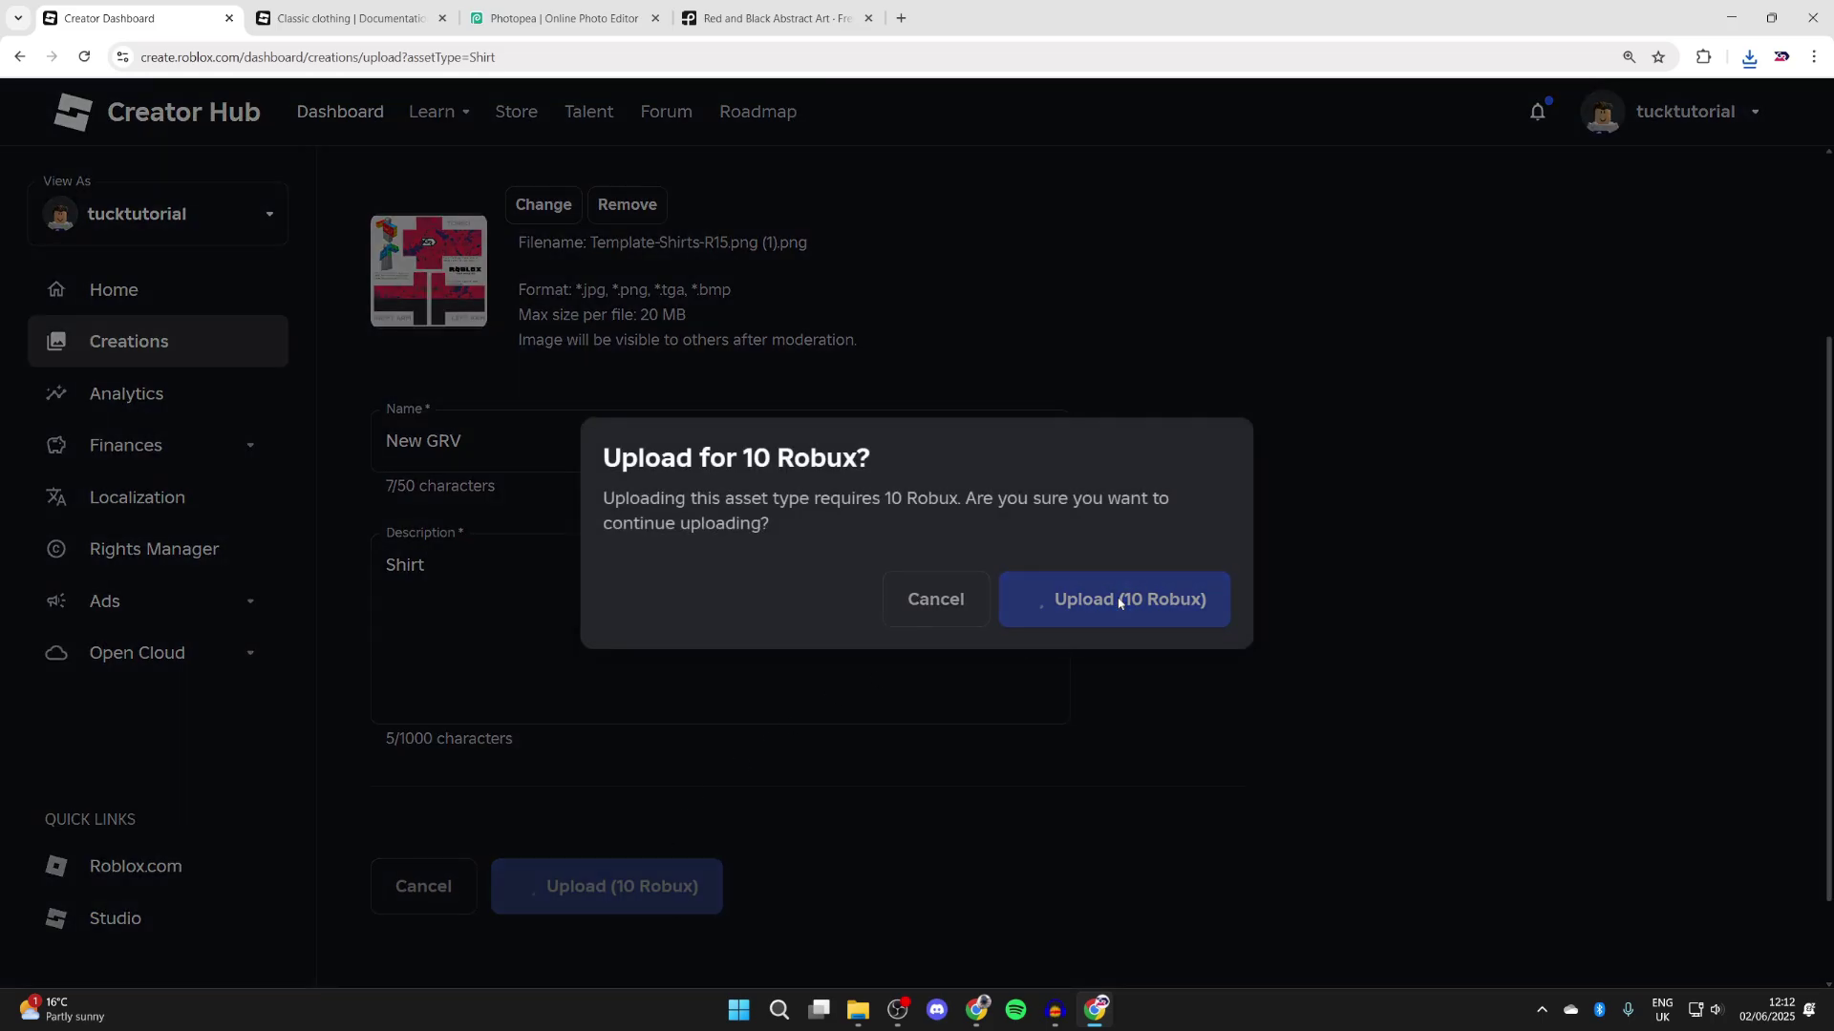
click(594, 449)
Filter creations to Classic Shirts and open the New GRV shirt's settings.
click(599, 552)
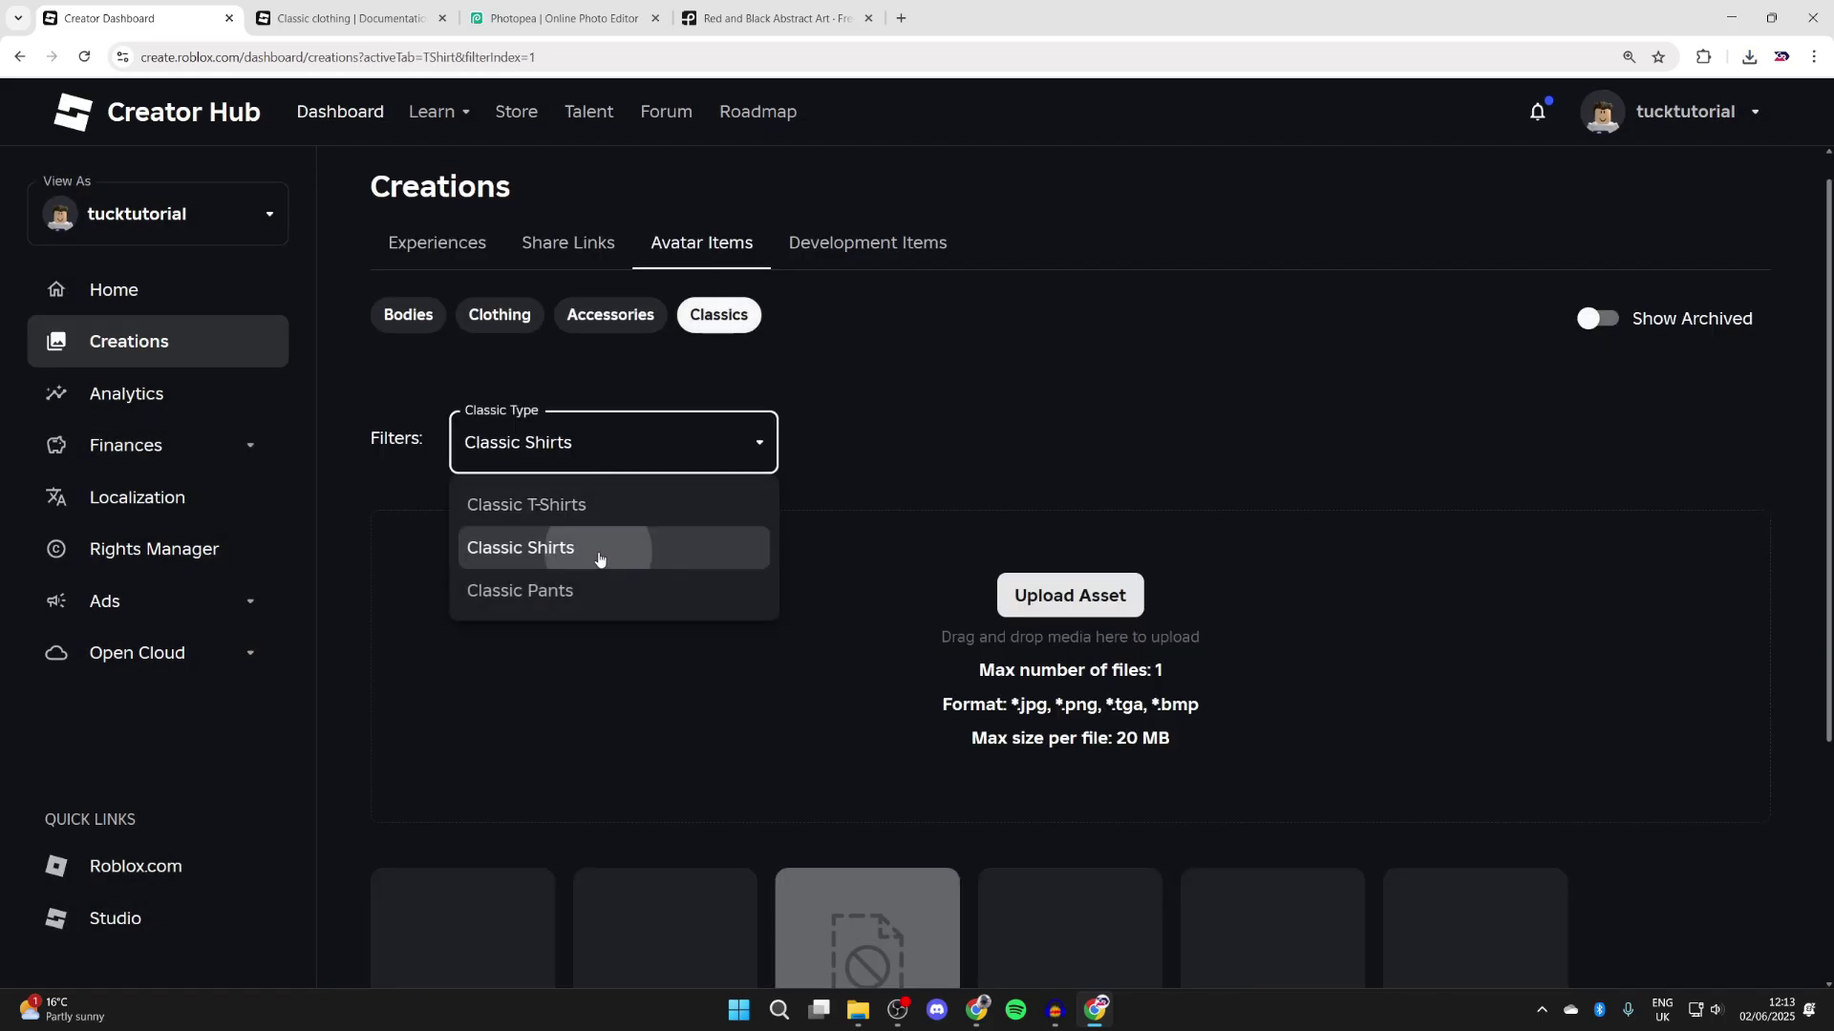
scroll(597, 552, down, 3)
click(468, 679)
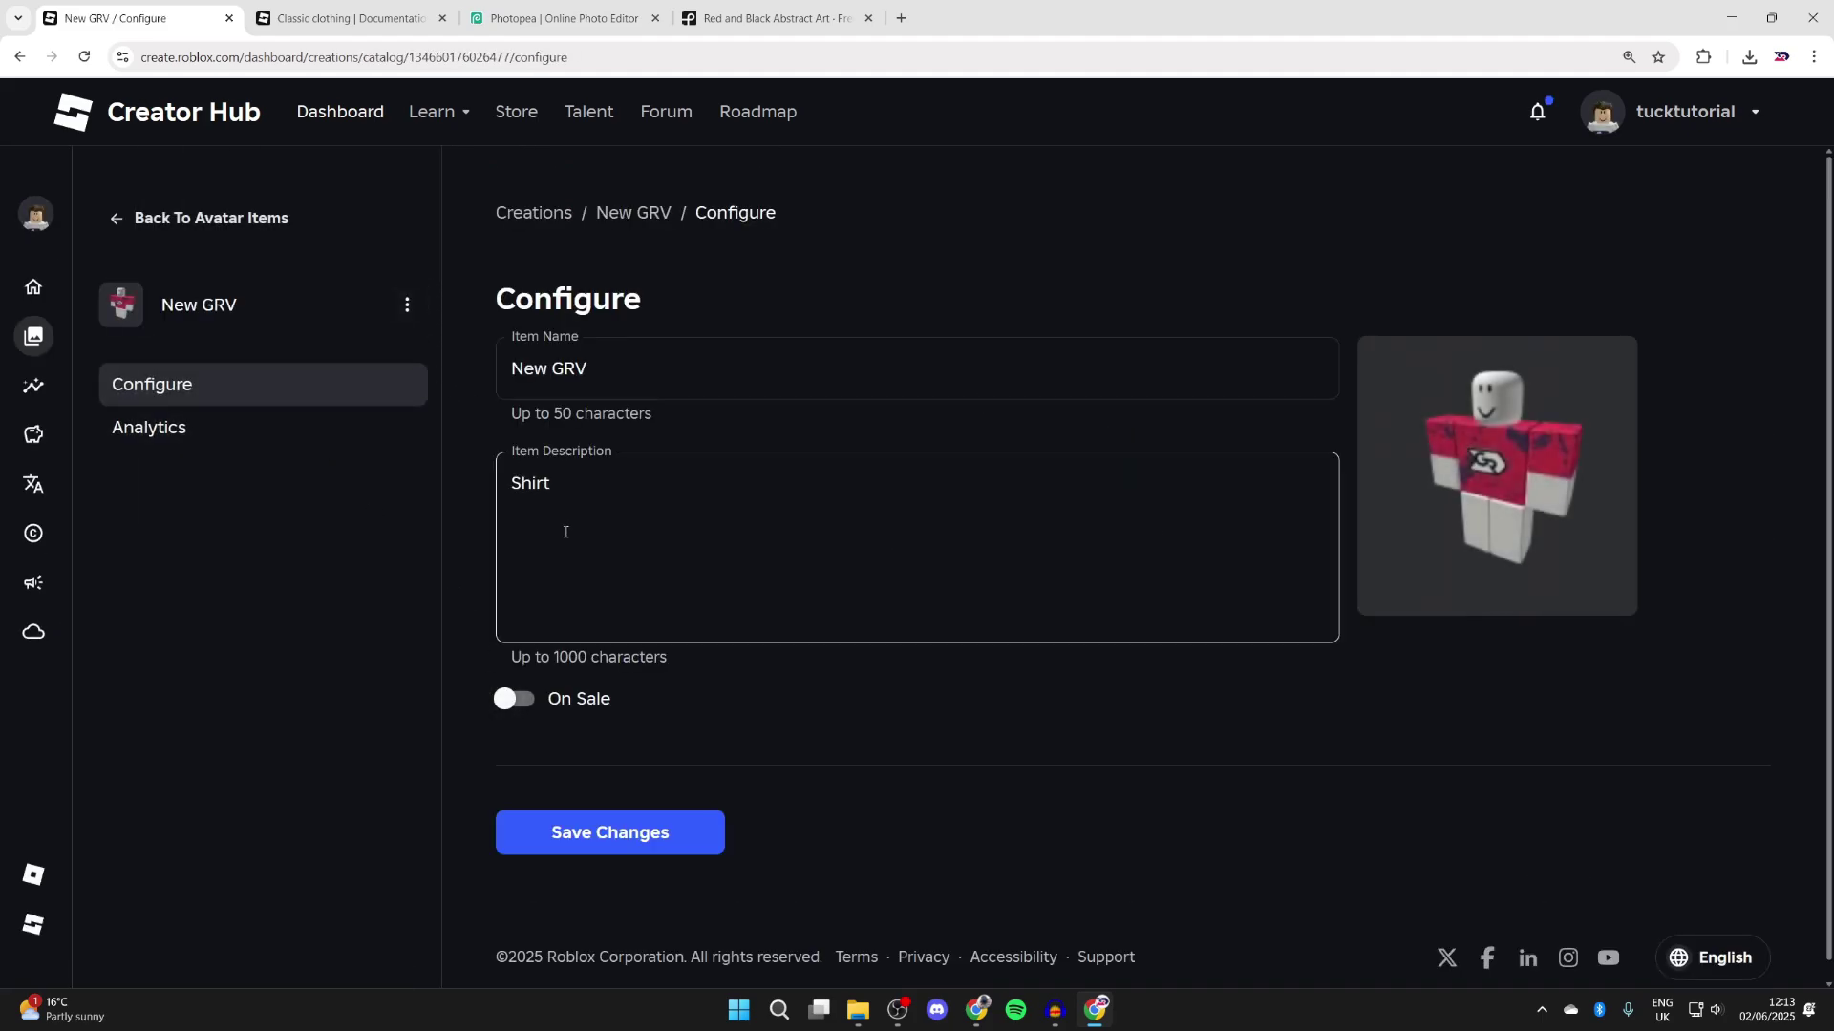
Turn on On Sale for New GRV and start entering its price.
click(515, 699)
scroll(573, 688, down, 2)
click(597, 649)
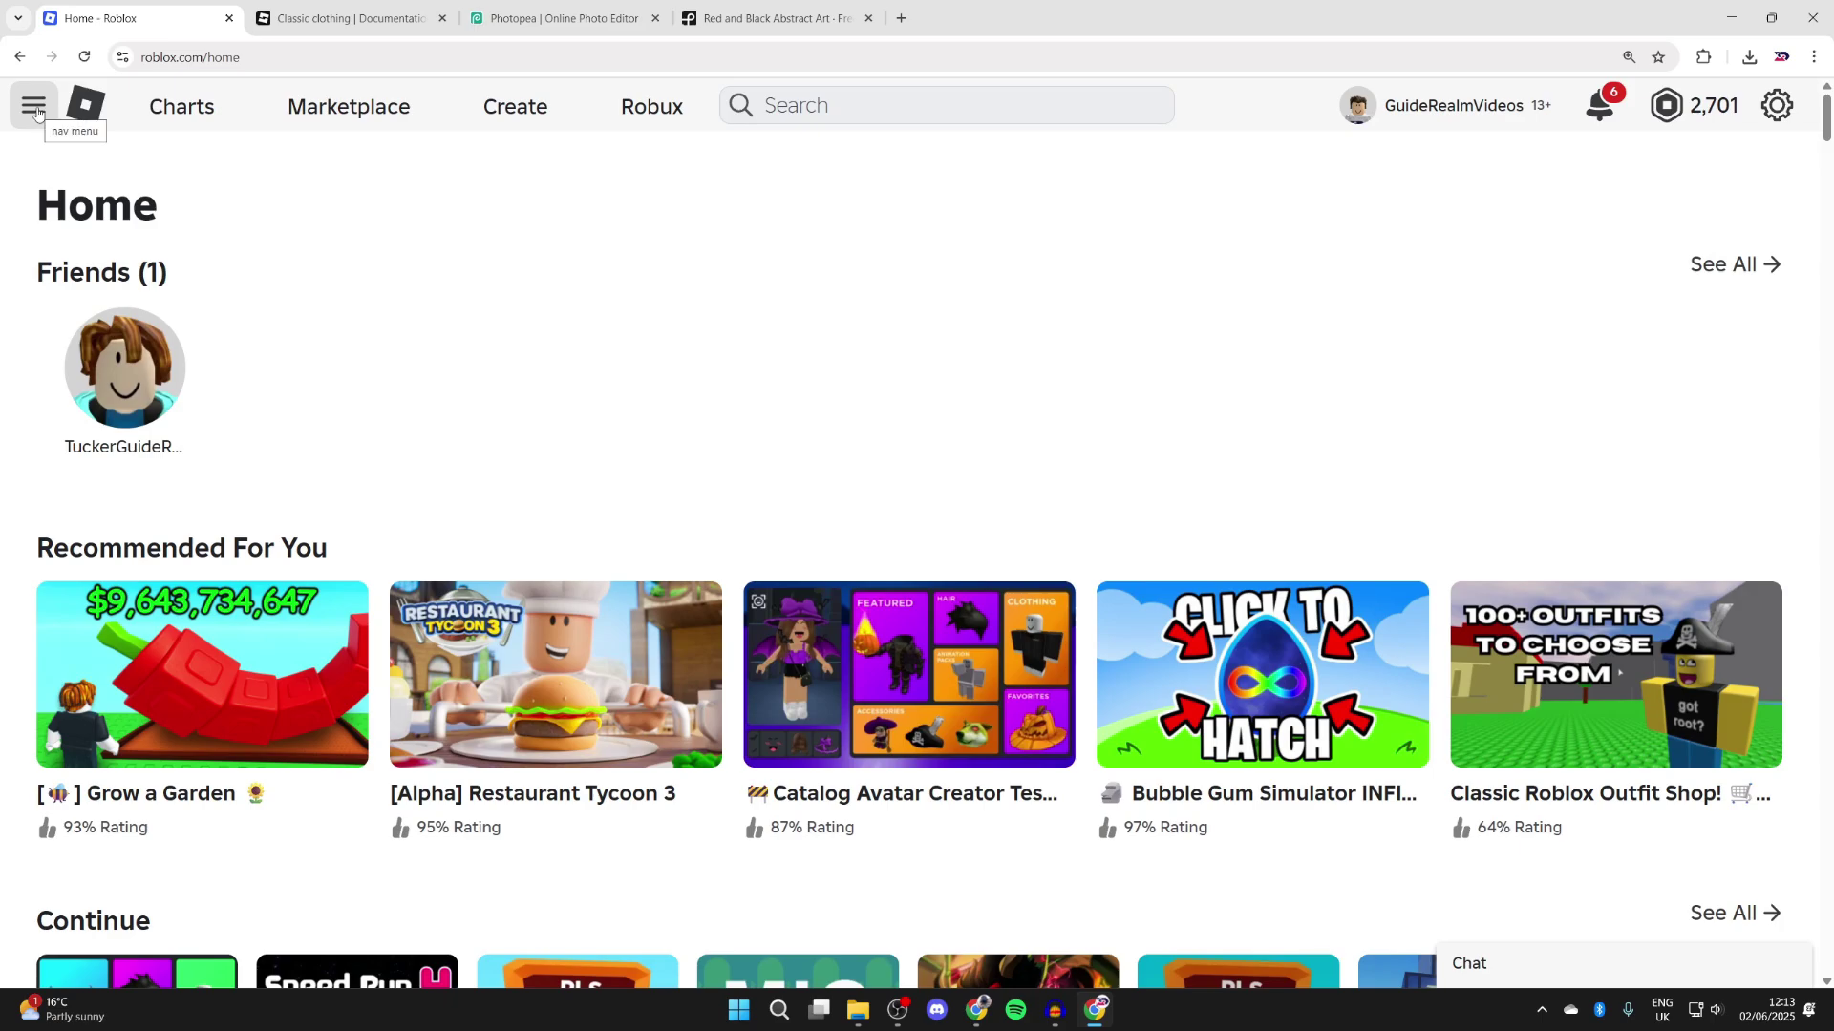
From the navigation menu's Avatar page, equip the New GRV shirt on the avatar.
click(35, 107)
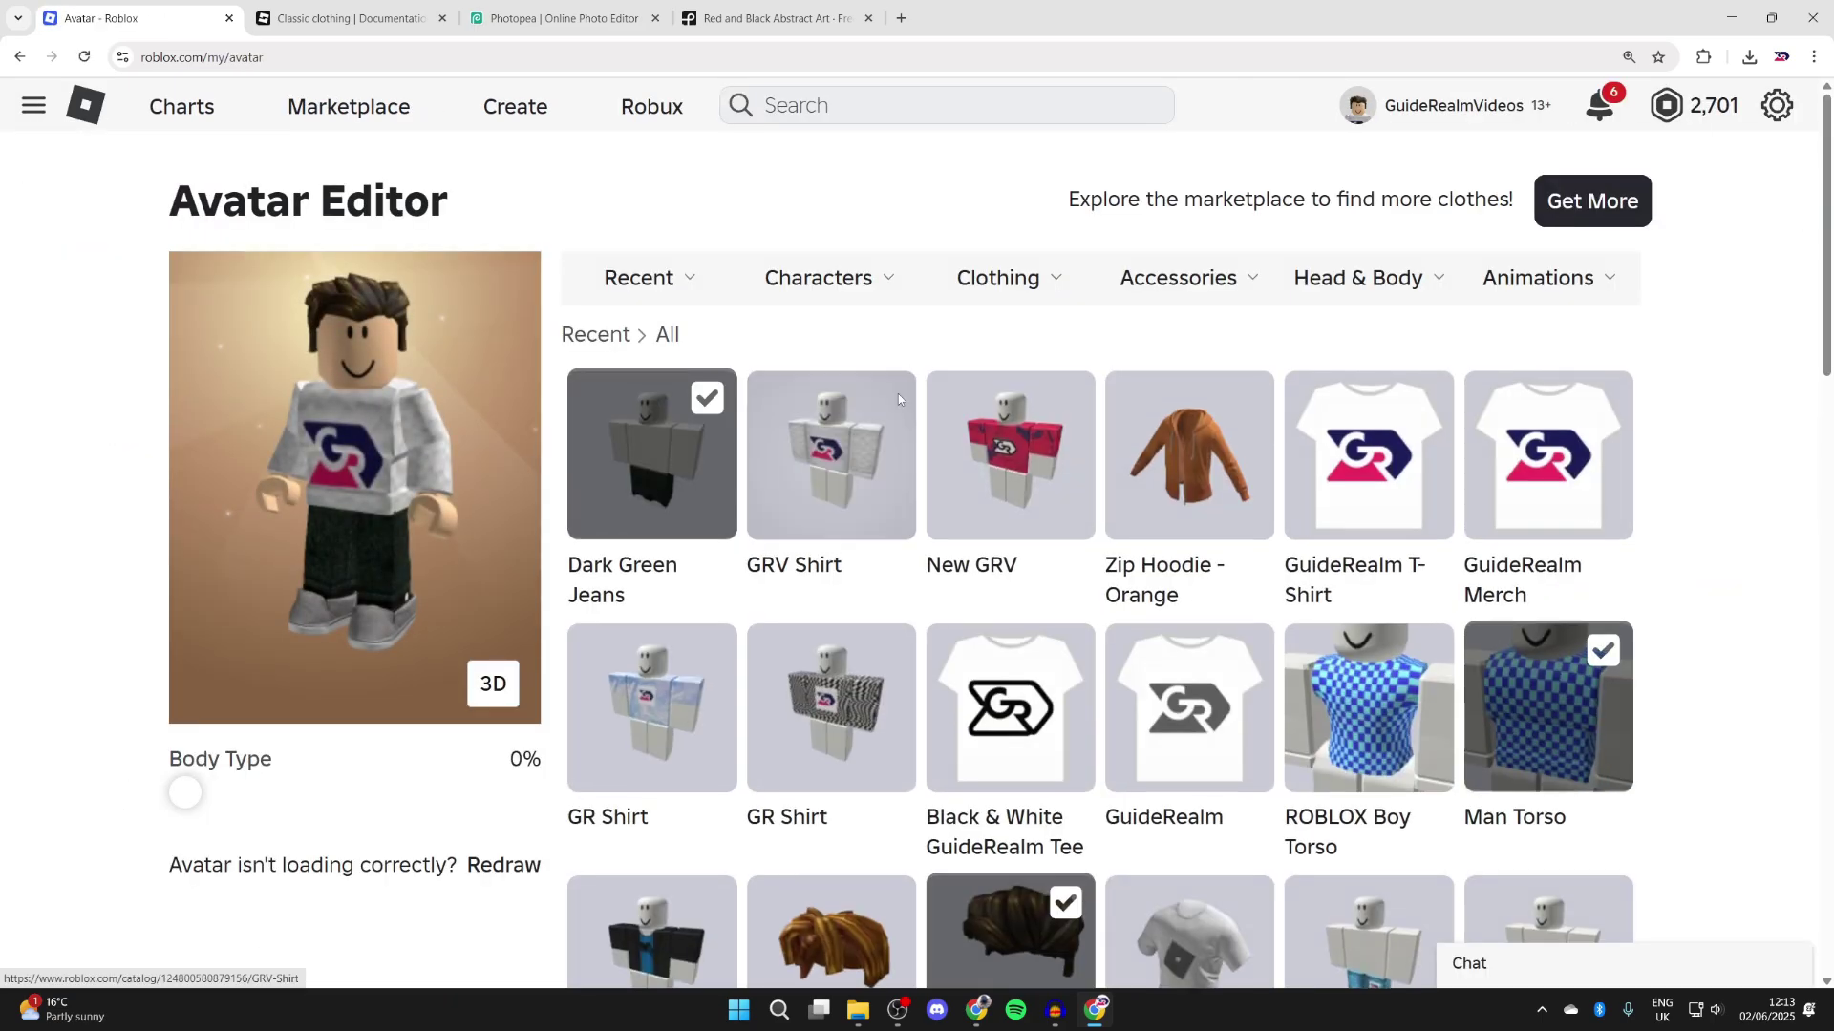
click(1038, 424)
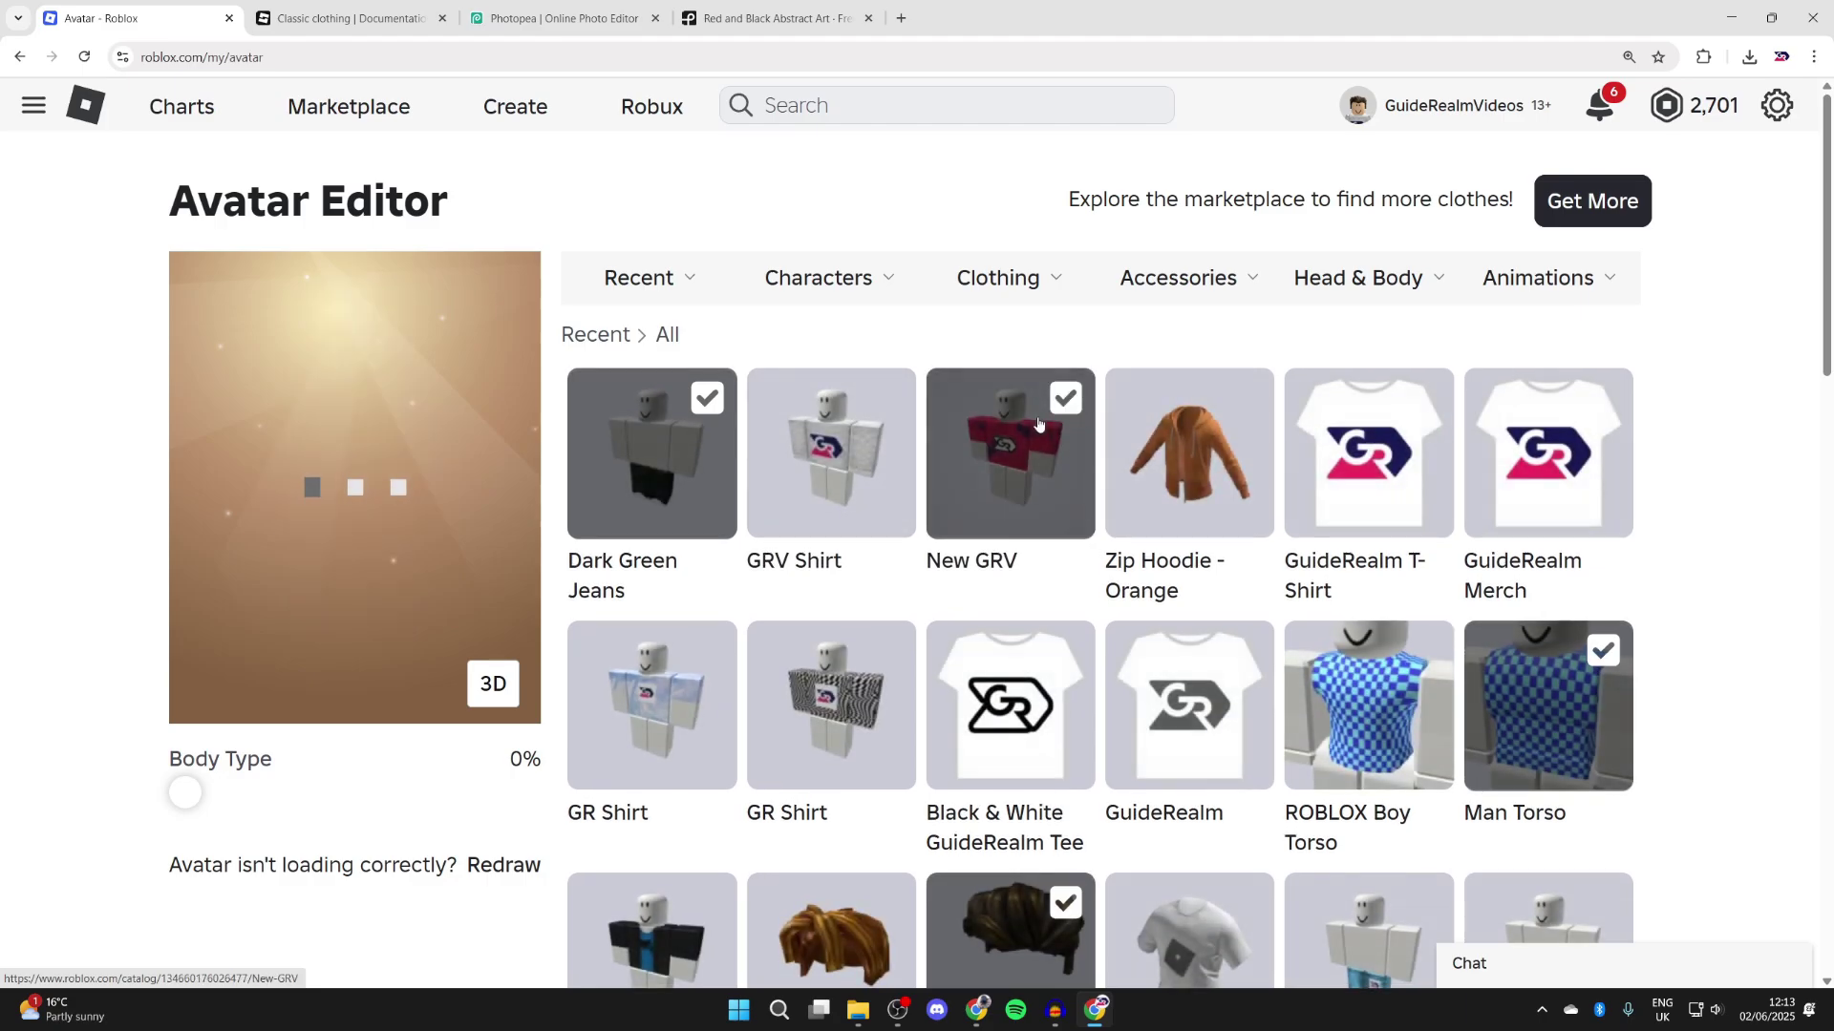